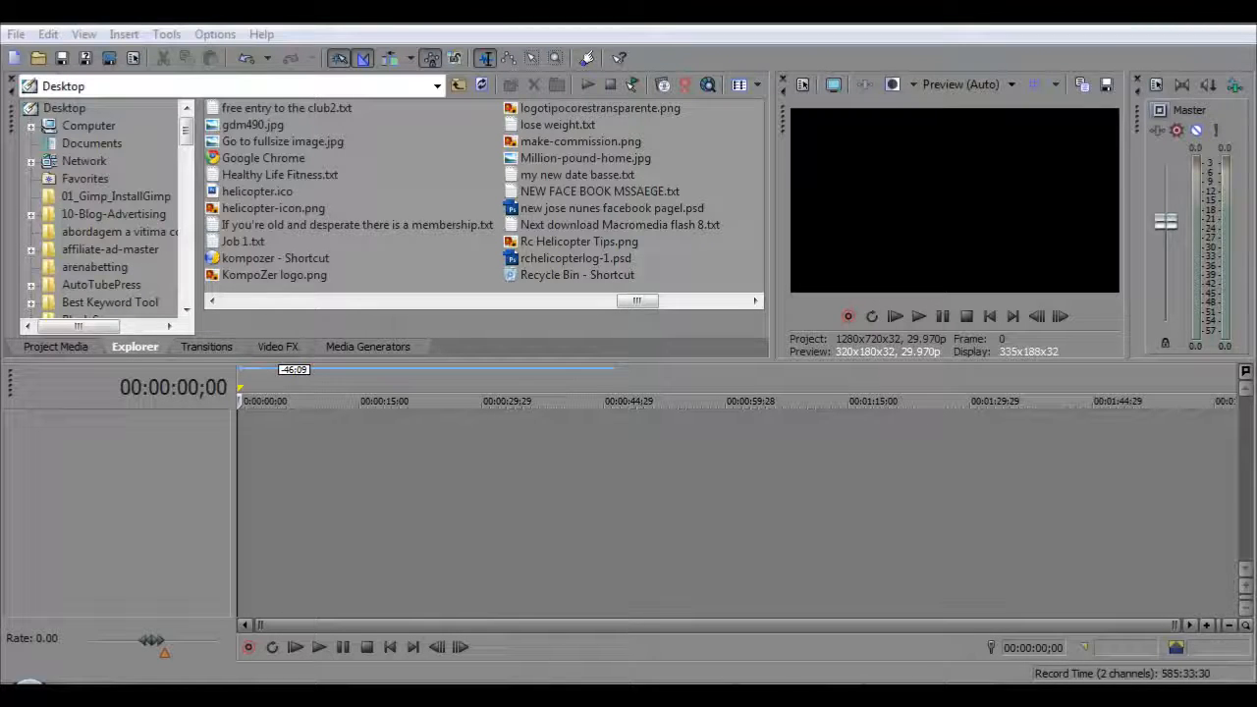
# - Insert a video track and add a default Sample Text media event with a 5-second duration at the timeline start
pyautogui.rightClick(438, 462)
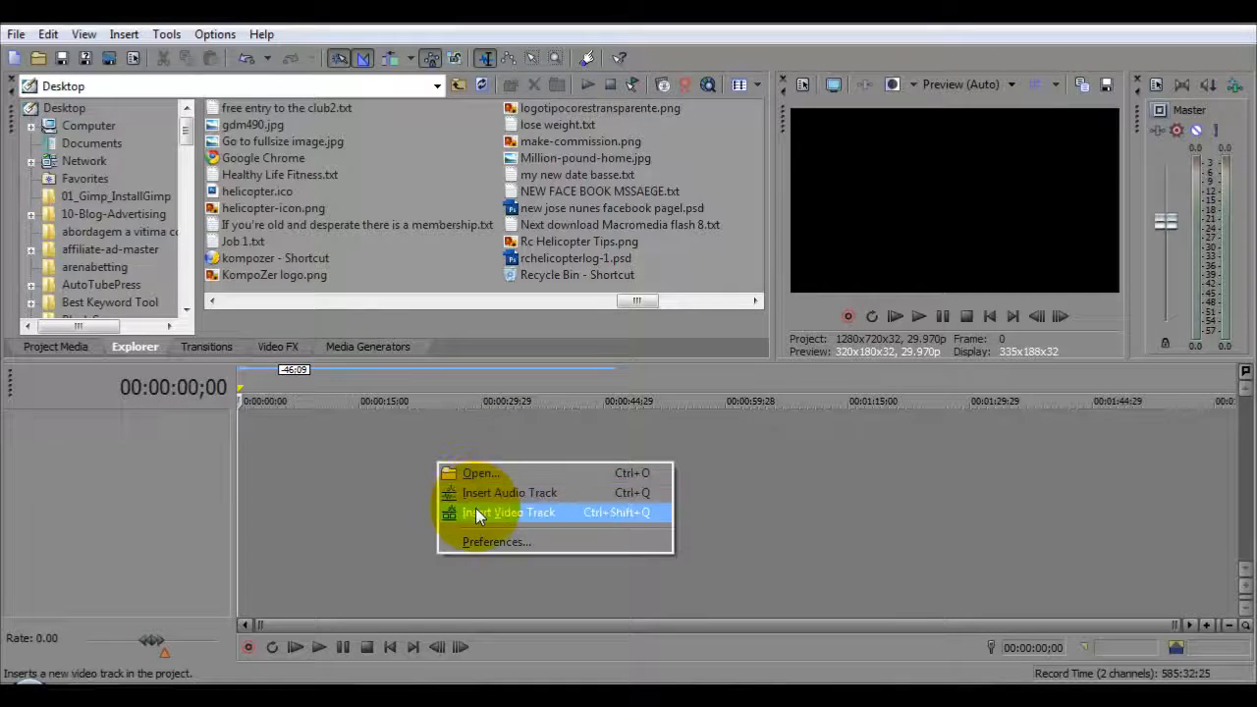
pyautogui.click(476, 511)
pyautogui.rightClick(300, 441)
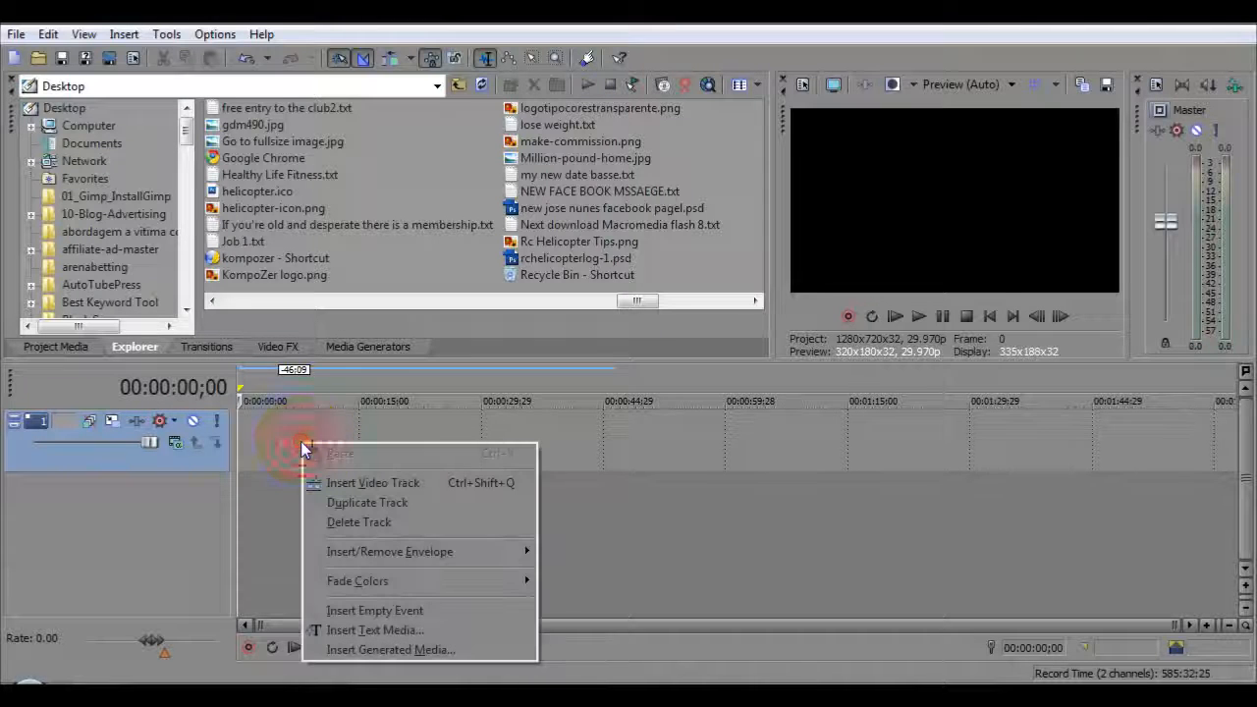
pyautogui.click(373, 629)
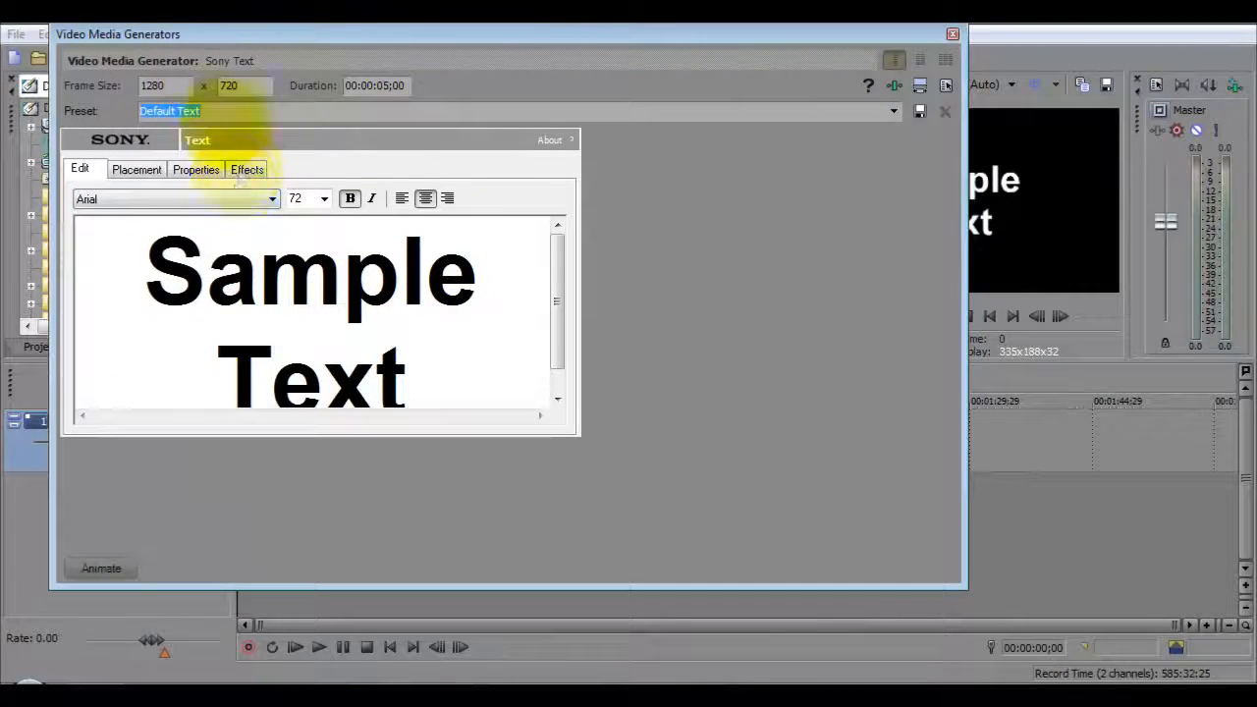
pyautogui.click(952, 33)
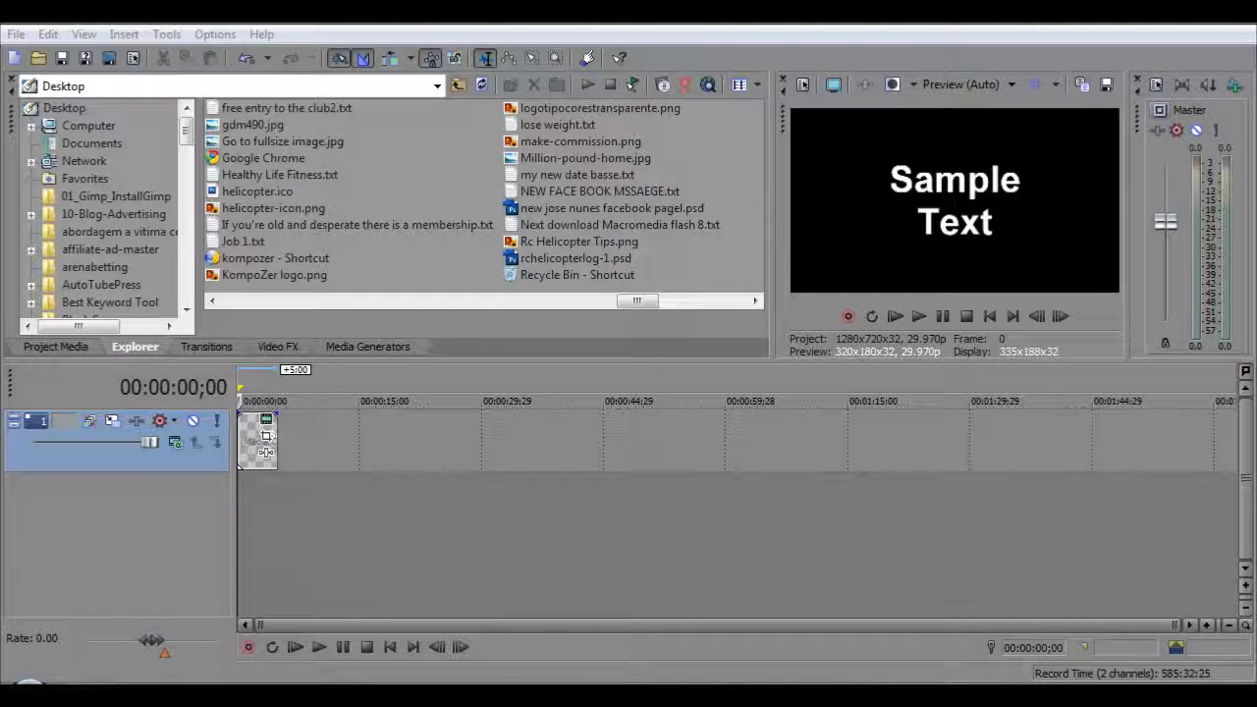
# - Place the music clip on an audio track below the text event, starting at zero, and play it up to 00:00:02;01
pyautogui.moveTo(257, 508); pyautogui.dragTo(245, 493)
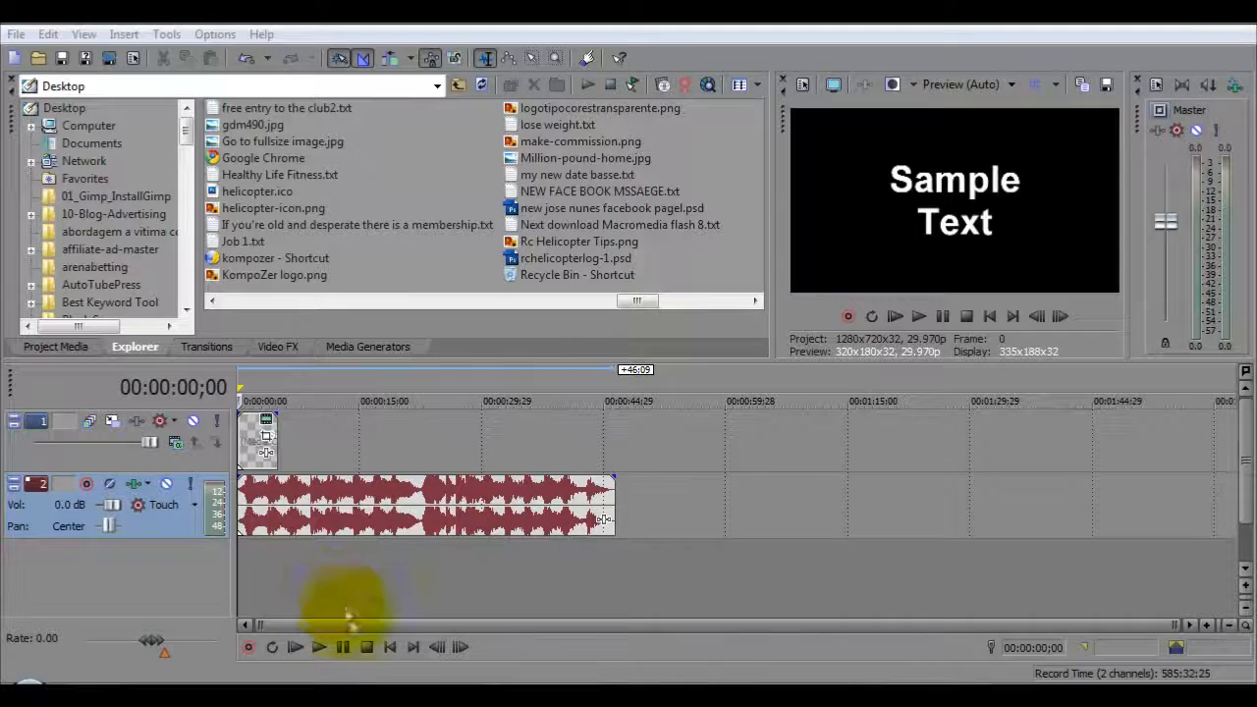
pyautogui.click(319, 648)
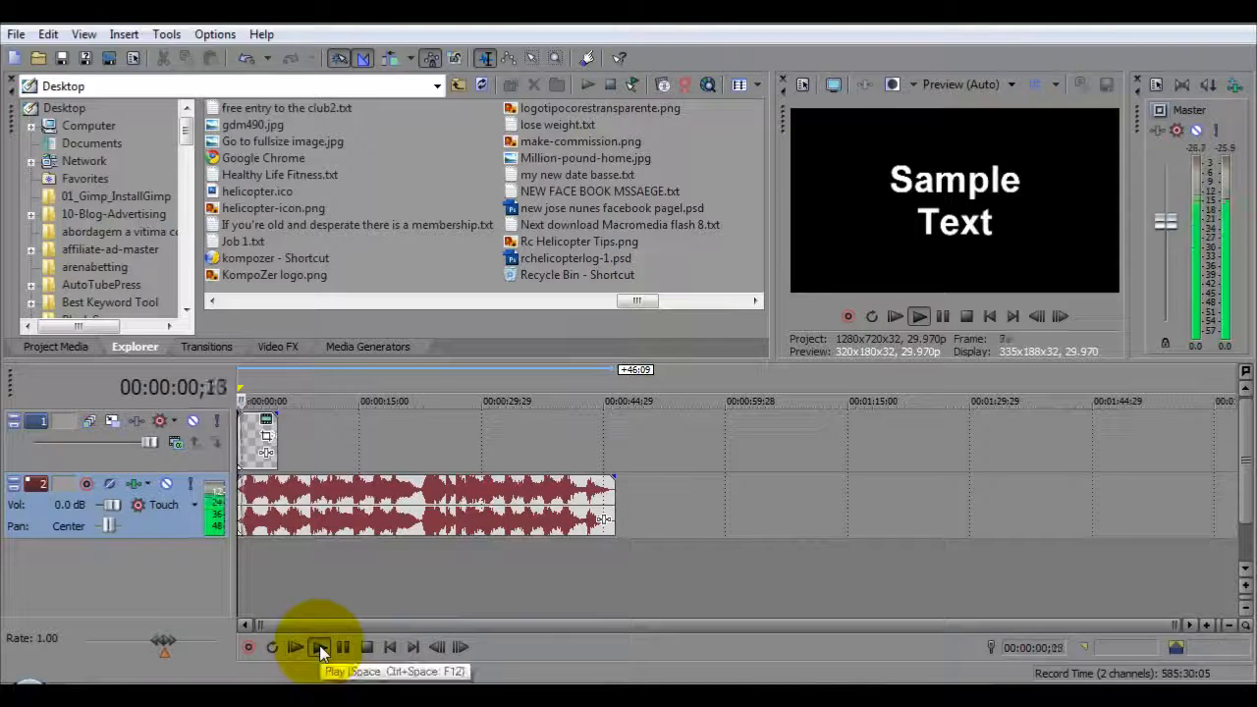
pyautogui.click(344, 648)
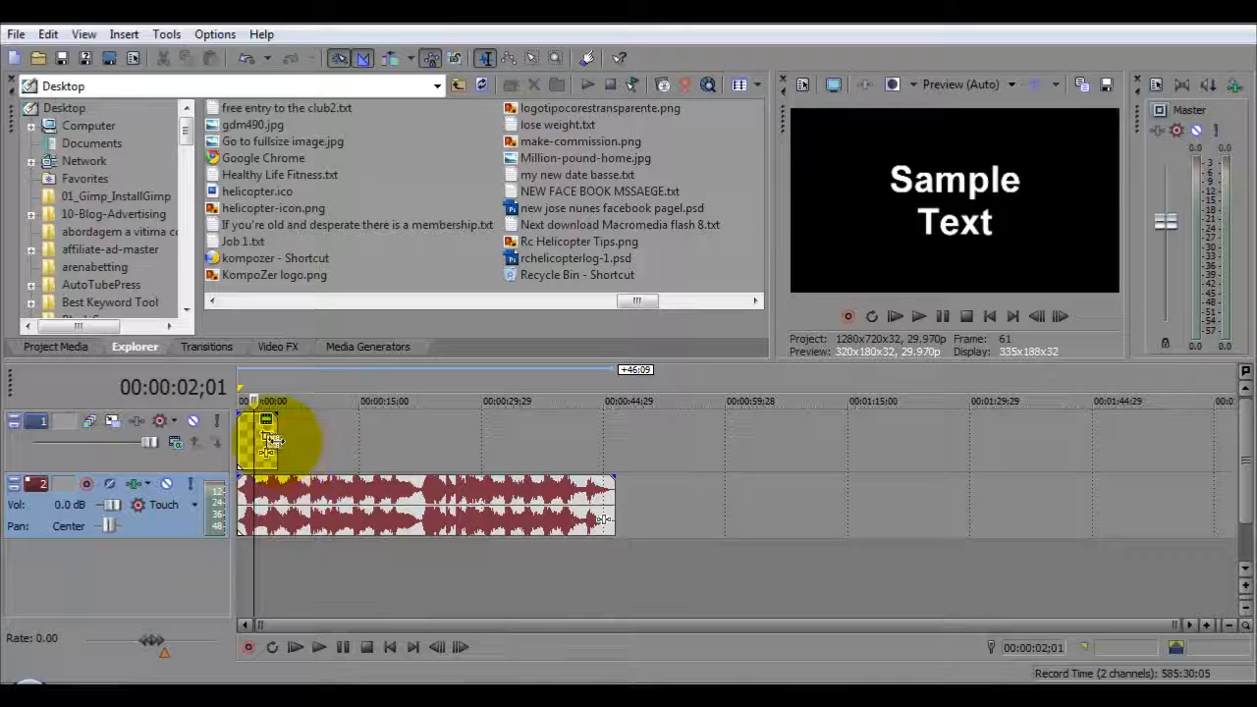
# - Trim the end of the text event to the playhead at 00:00:02;01 and play the project back from the start
pyautogui.moveTo(276, 442); pyautogui.dragTo(247, 500)
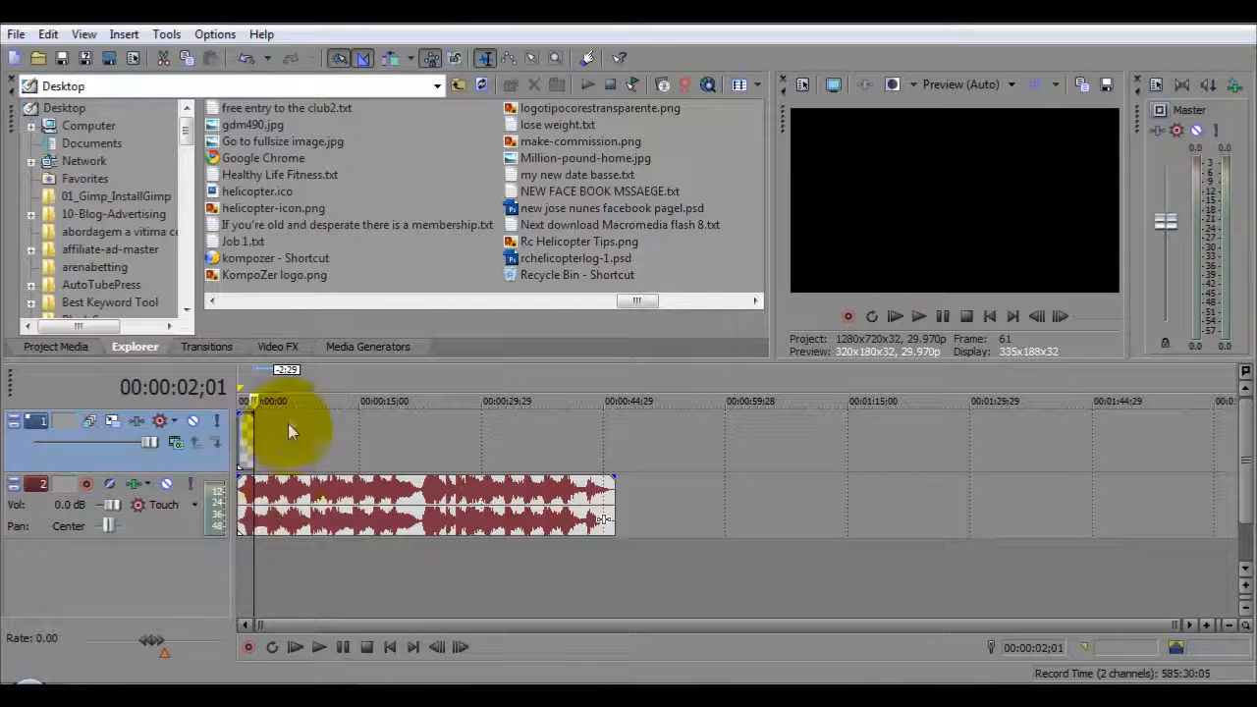
pyautogui.click(383, 656)
pyautogui.click(319, 647)
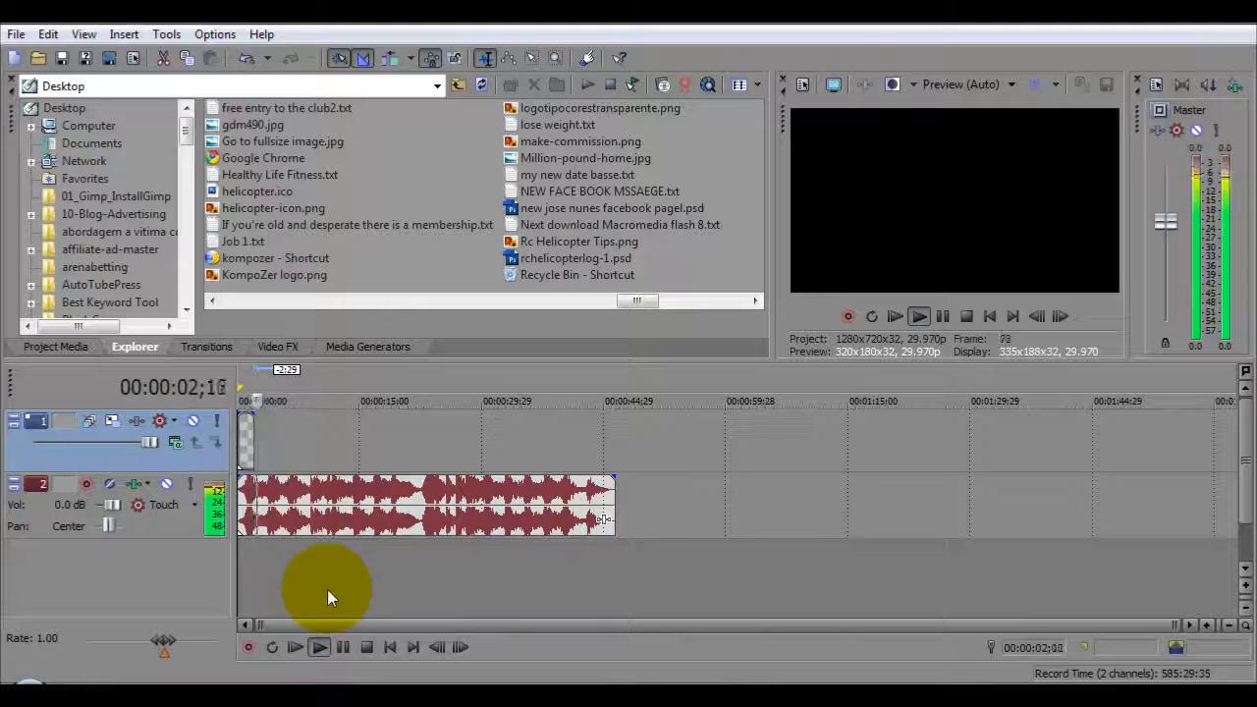
pyautogui.click(366, 647)
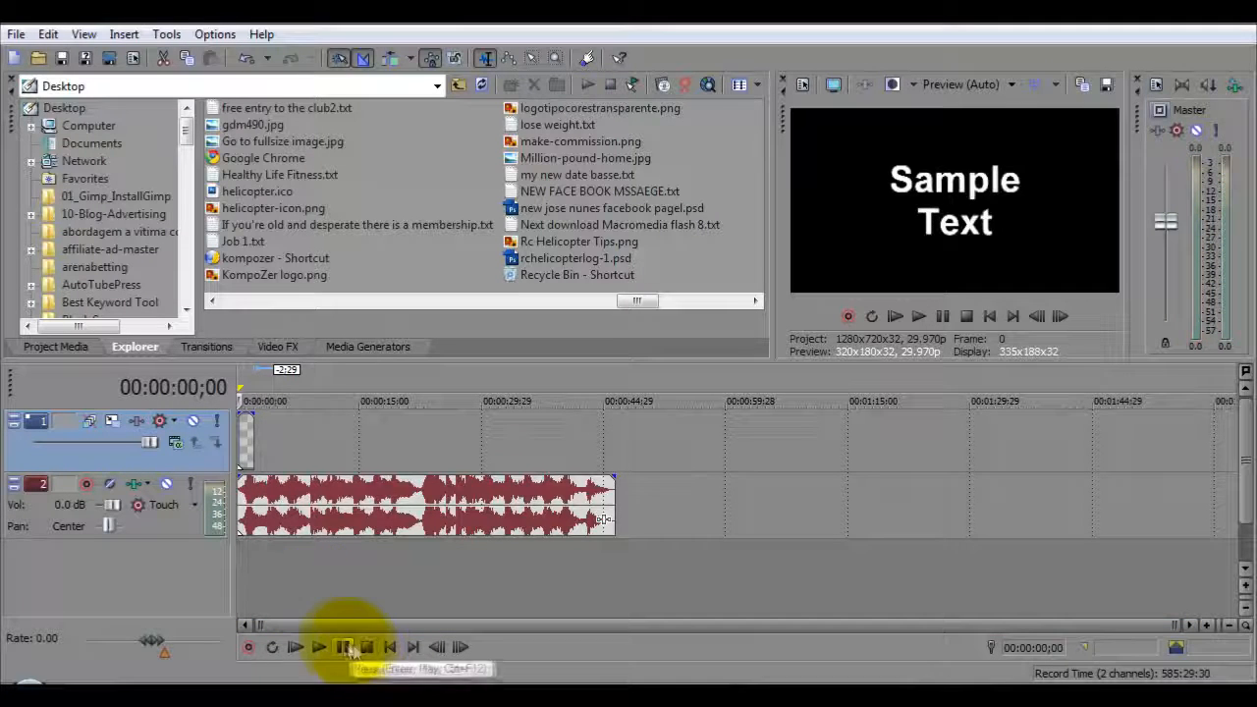
pyautogui.click(319, 647)
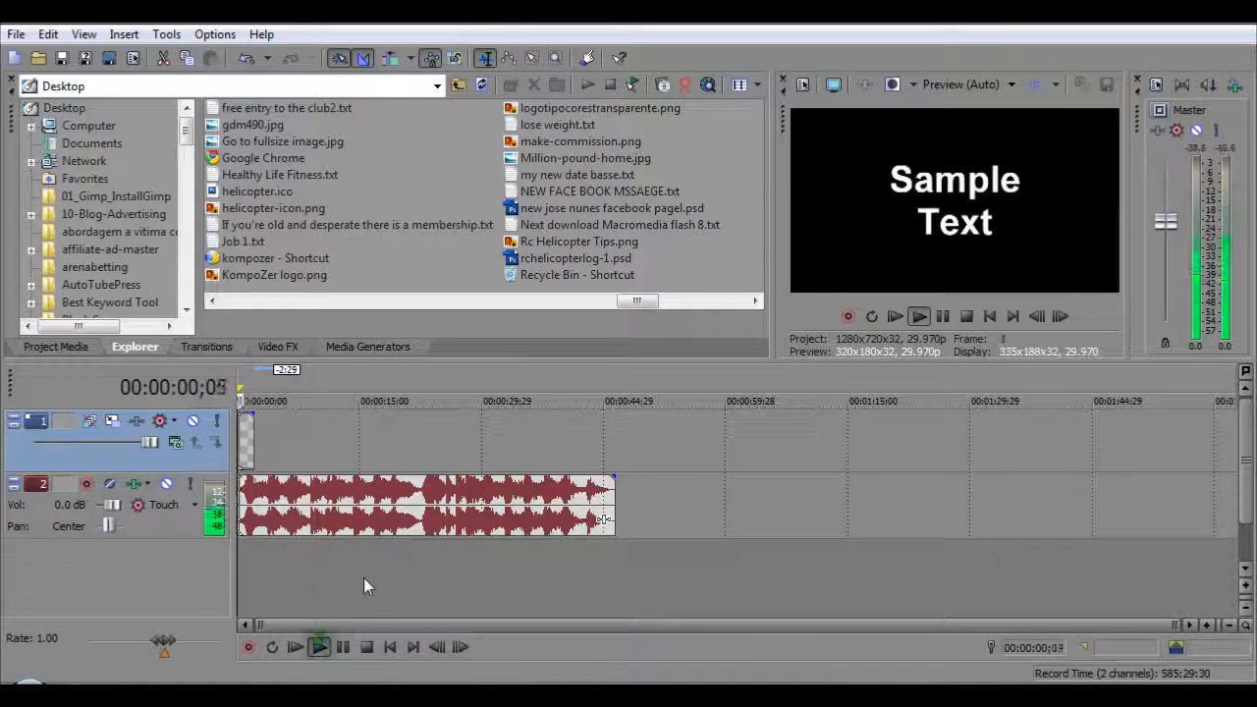
pyautogui.click(366, 647)
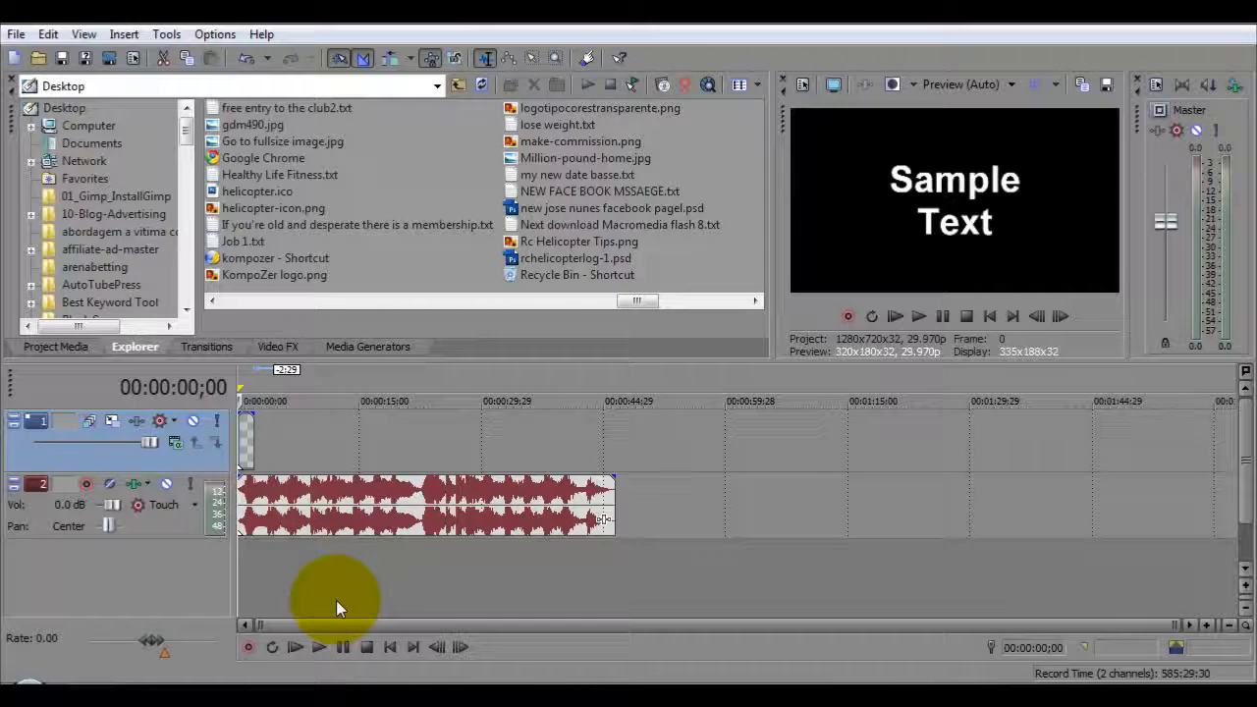
pyautogui.scroll(8, 336, 600)
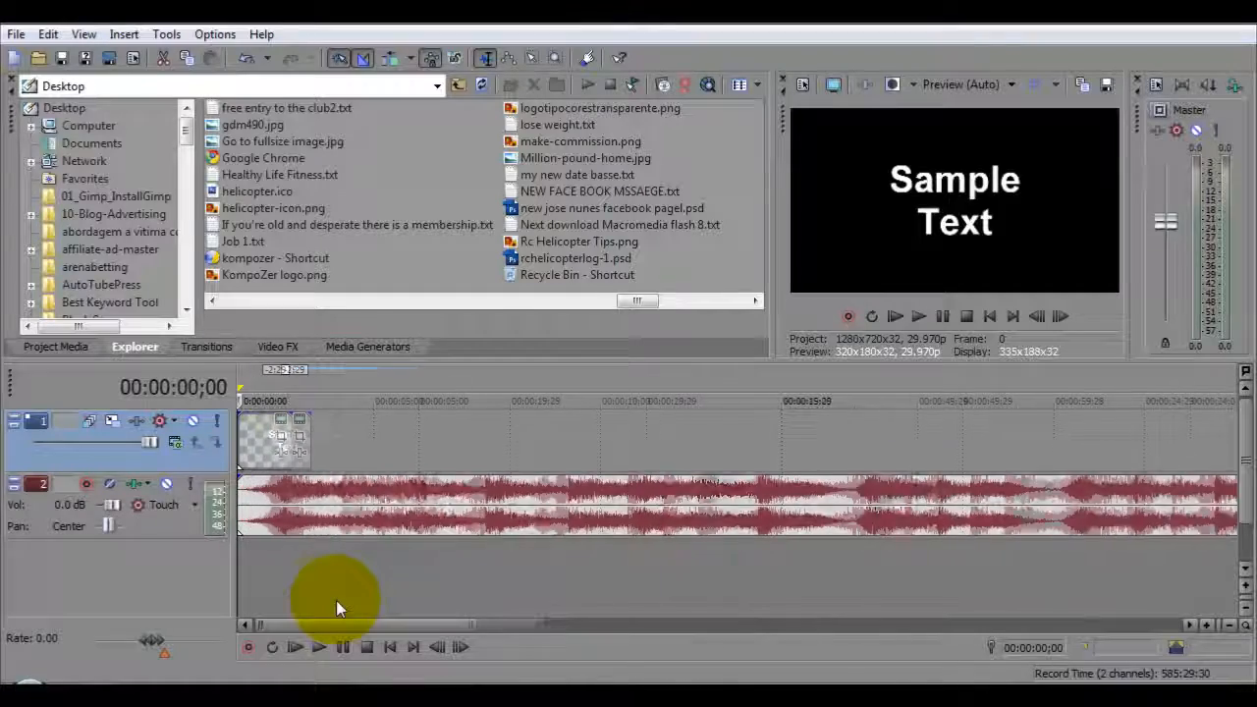
pyautogui.scroll(3, 336, 601)
pyautogui.scroll(-4, 342, 562)
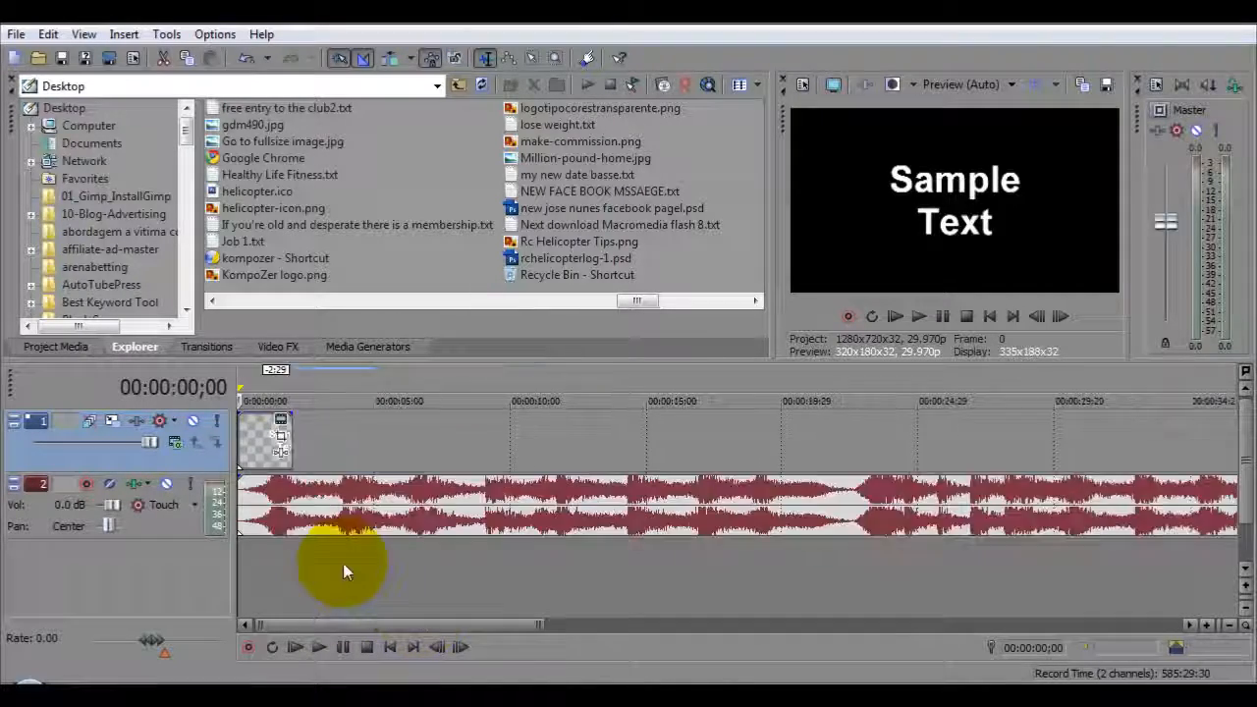
pyautogui.scroll(-2, 342, 562)
pyautogui.scroll(7, 343, 562)
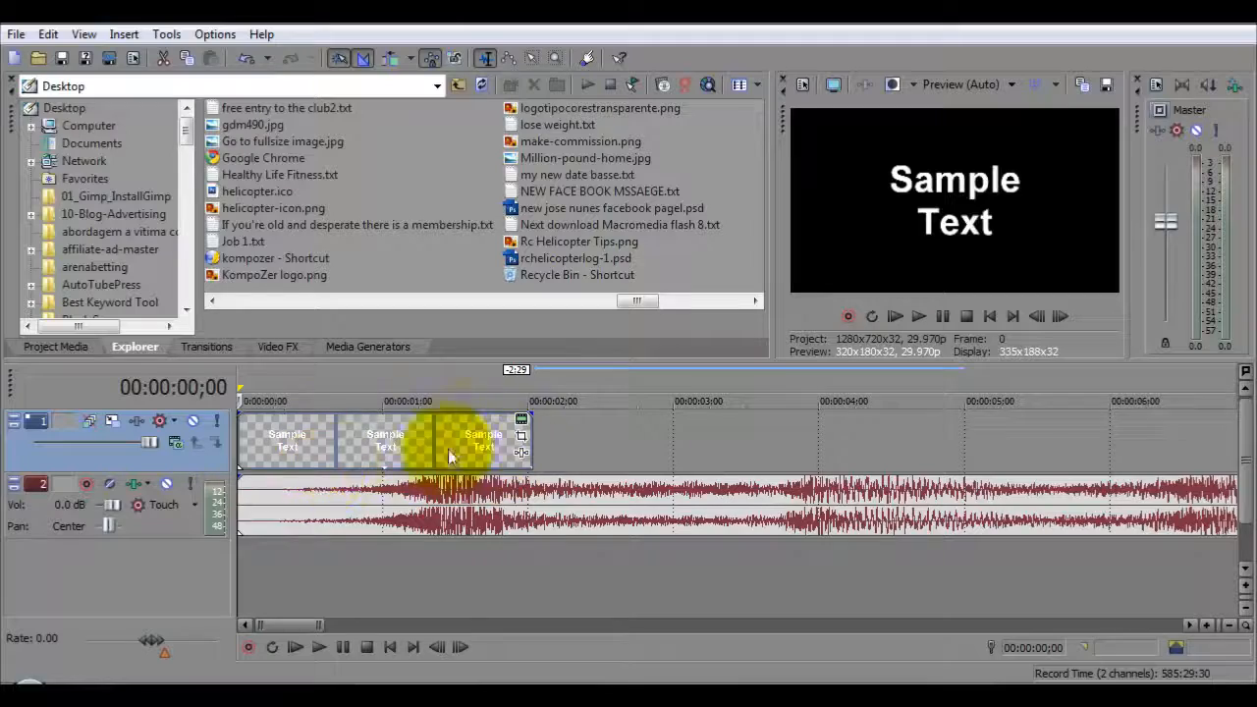
pyautogui.click(522, 435)
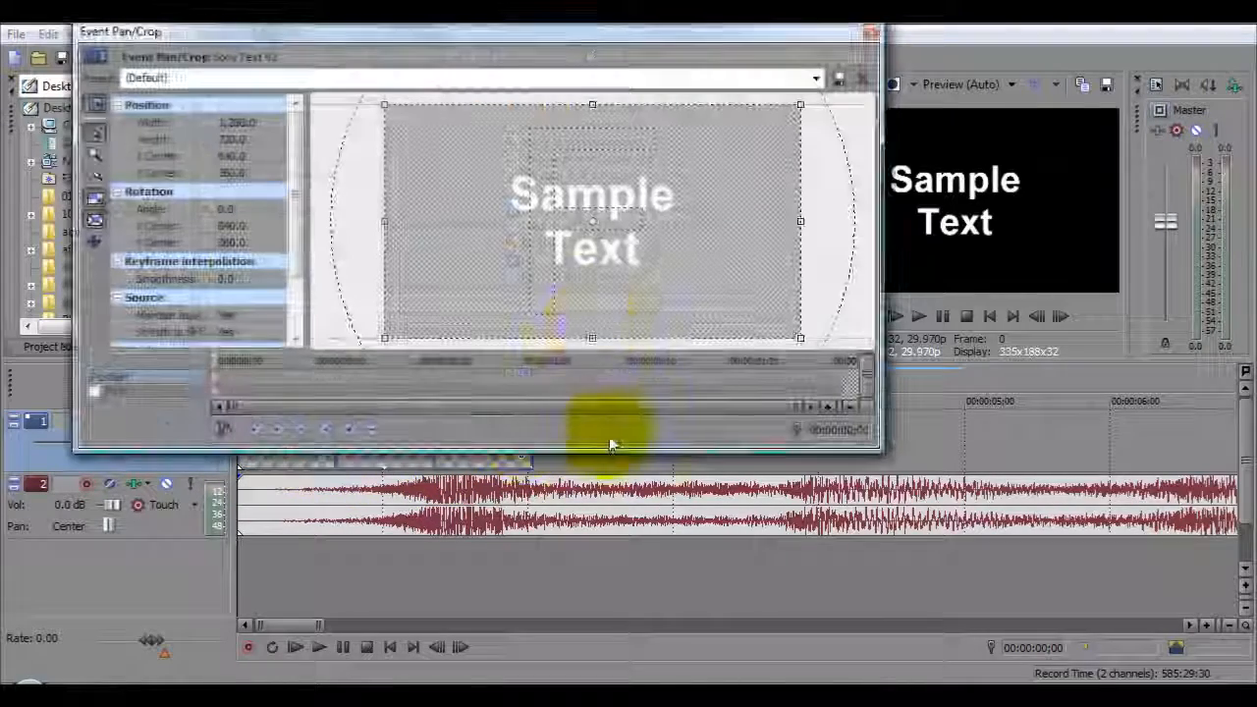
pyautogui.scroll(-3, 578, 239)
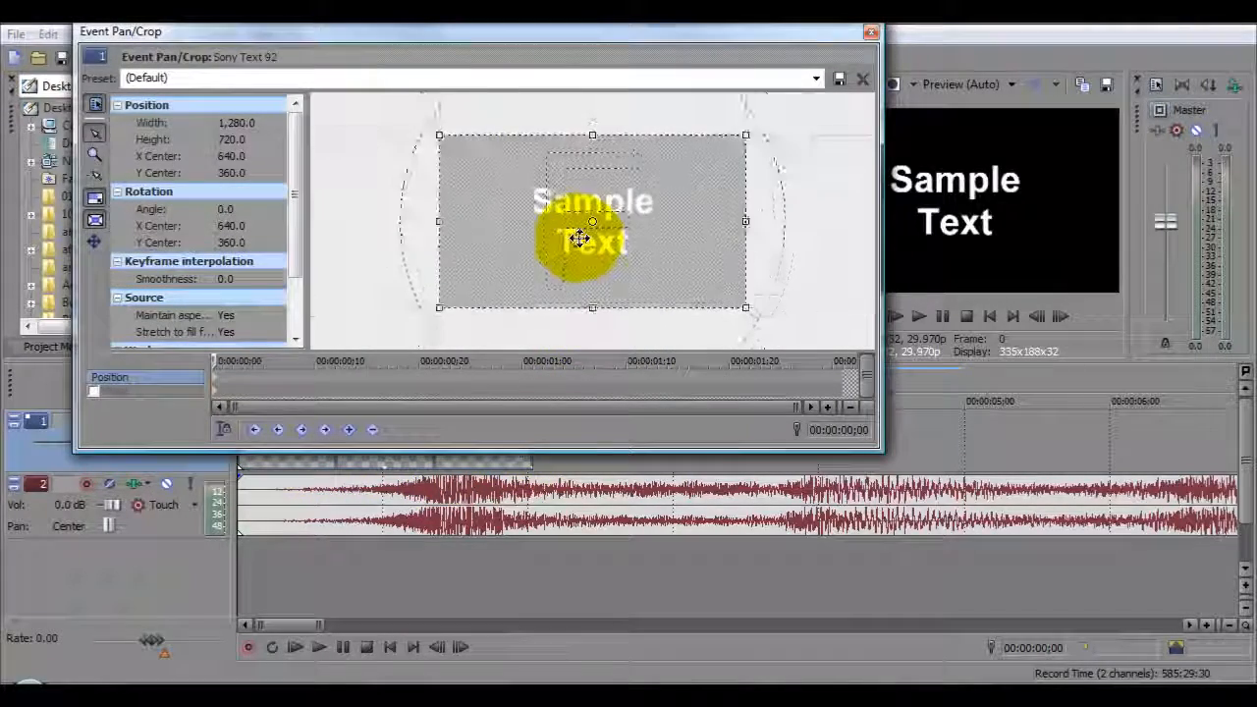
pyautogui.scroll(-1, 580, 239)
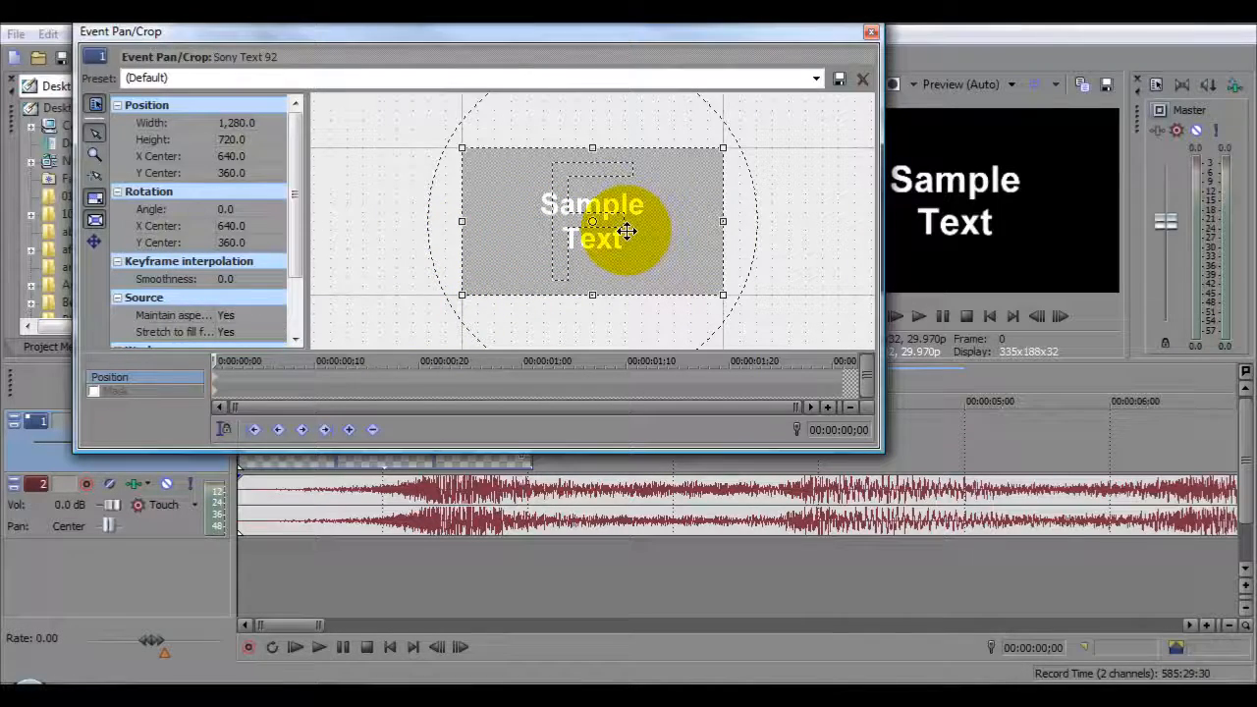
pyautogui.click(871, 31)
# - Replace the sample text in the generated text event with SONY
pyautogui.click(521, 436)
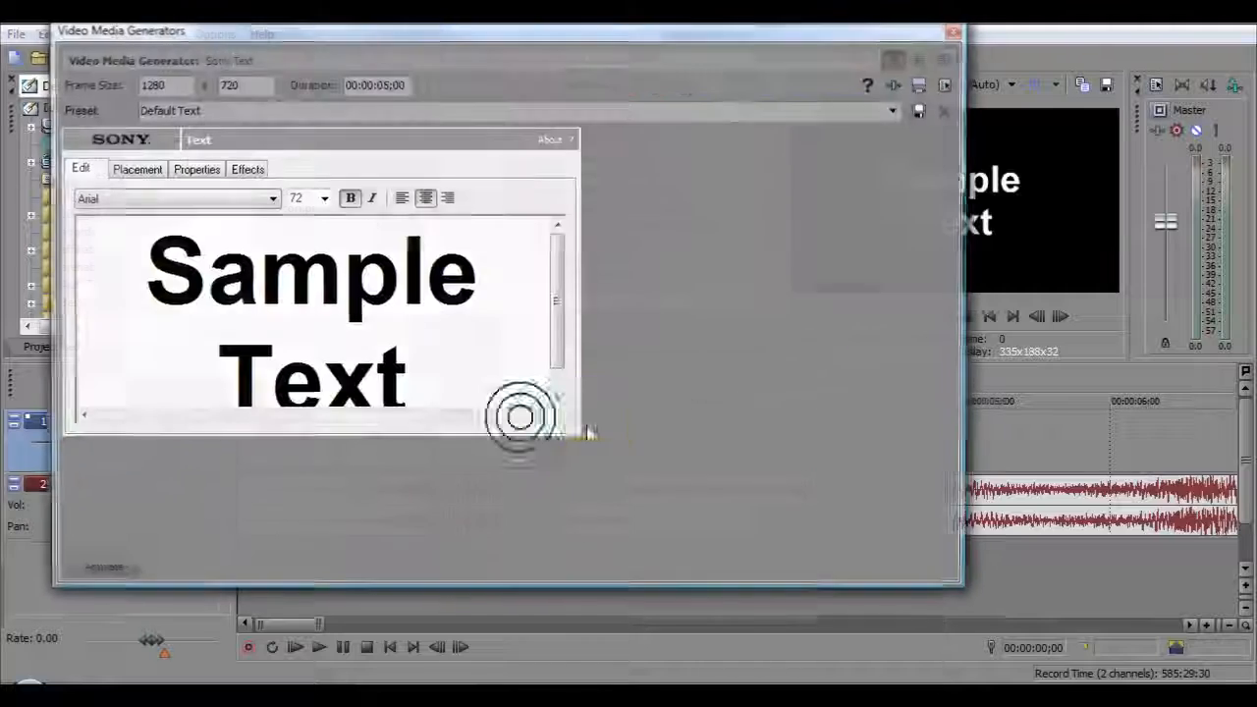
pyautogui.click(450, 383)
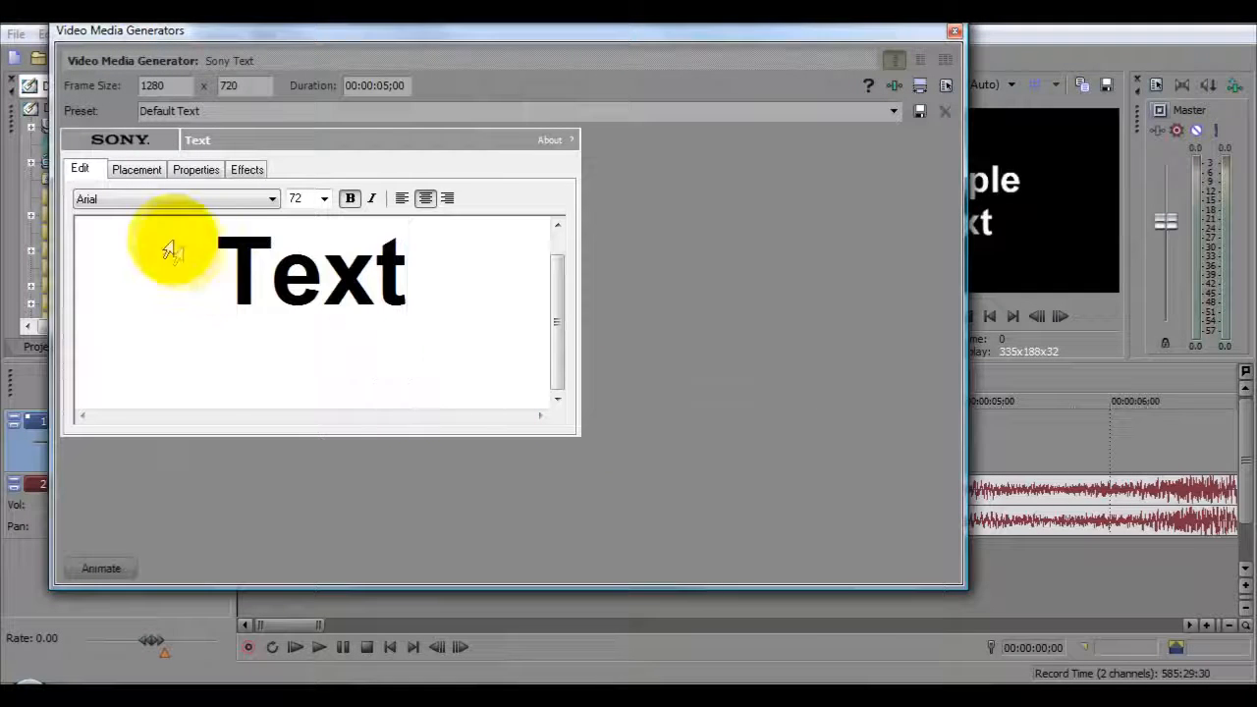
pyautogui.moveTo(421, 291); pyautogui.dragTo(326, 289)
pyautogui.click(405, 268)
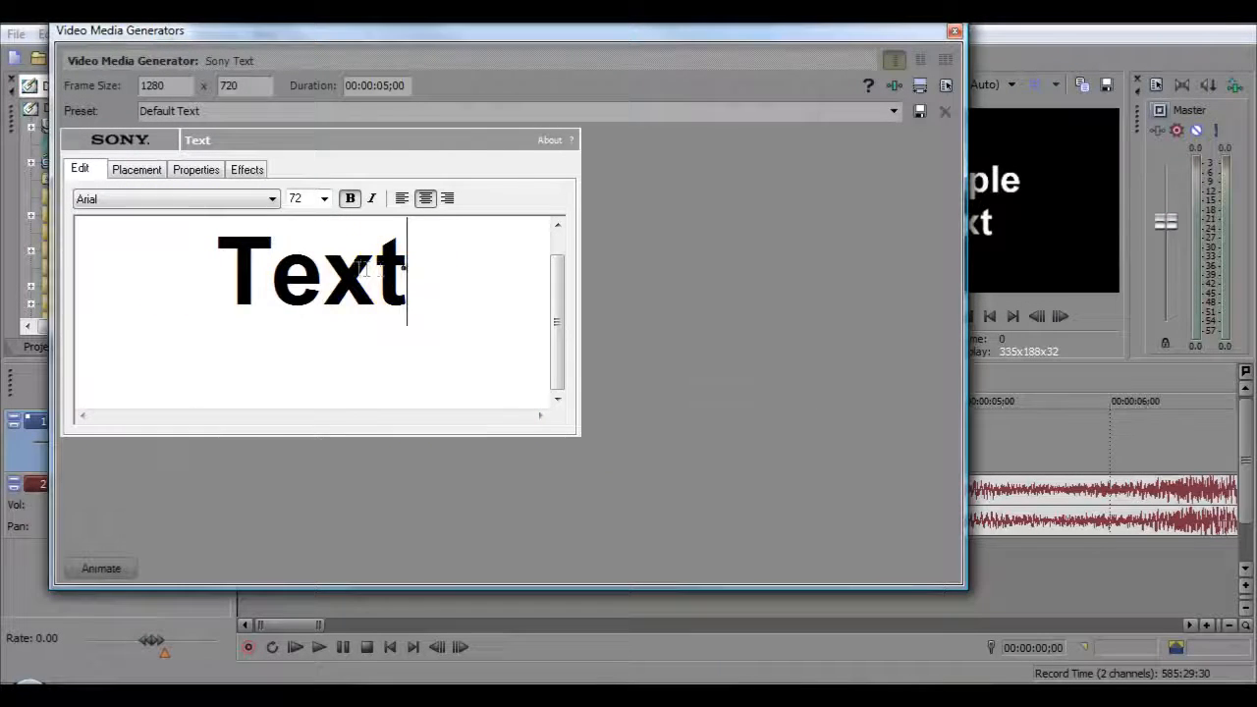
pyautogui.press('BackSpace')
pyautogui.press('BackSpace')
pyautogui.press('BackSpace')
pyautogui.press('BackSpace')
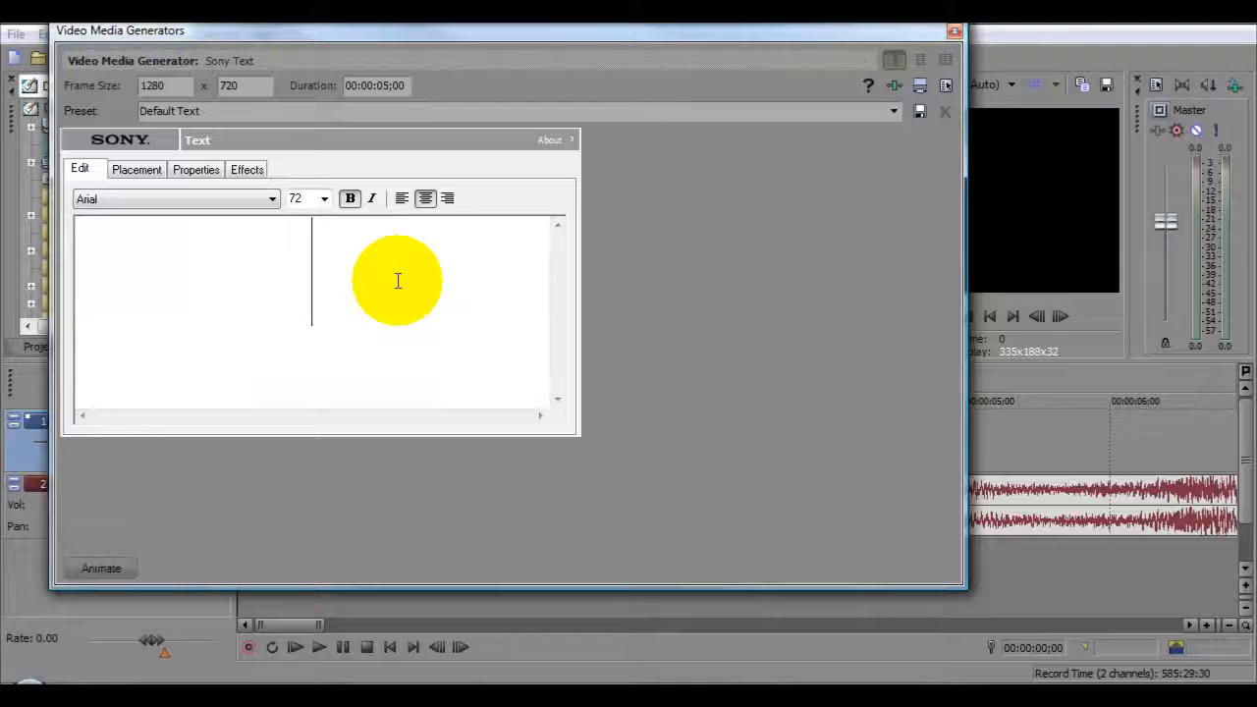
pyautogui.write('SONY')
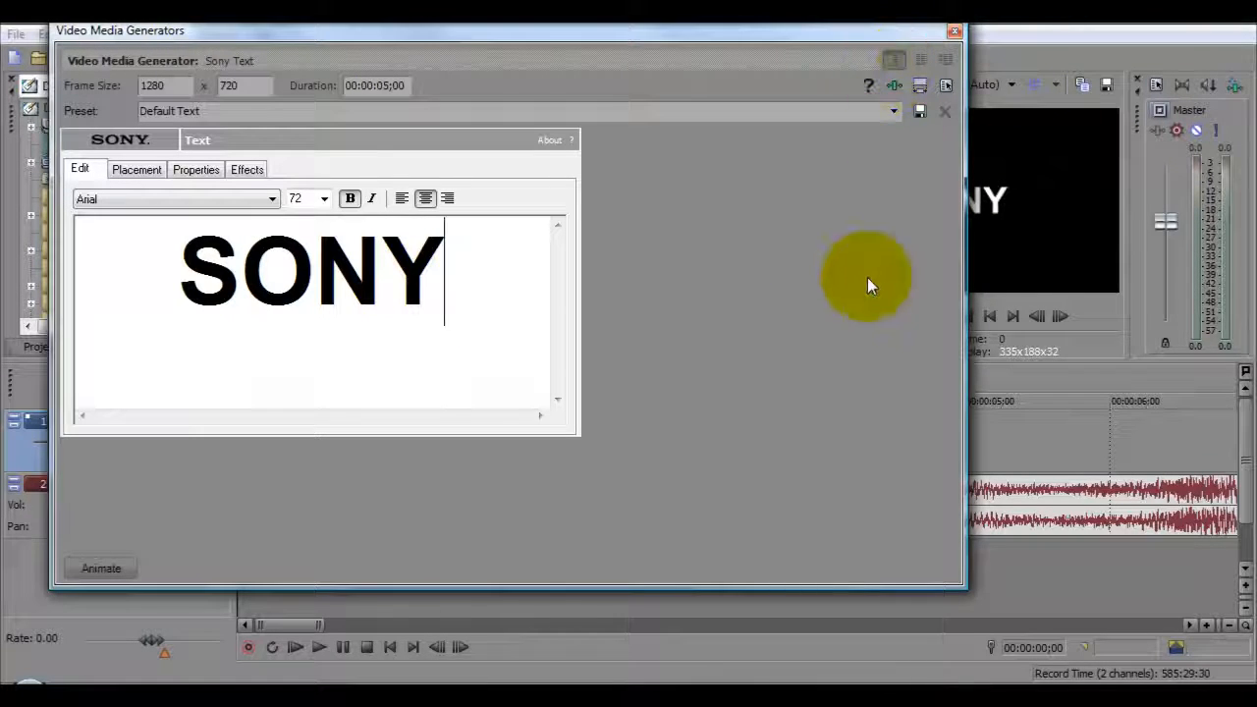
pyautogui.click(954, 33)
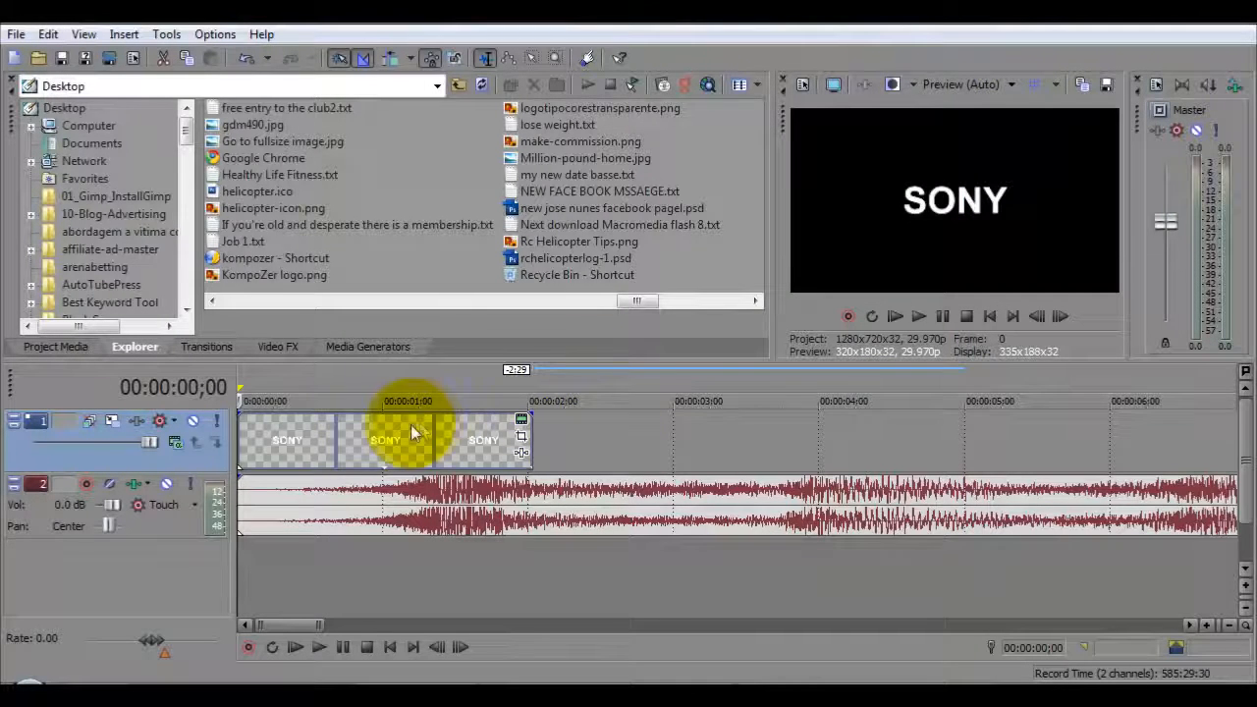
# - Shift the SONY event's pan/crop frame at its first frame to about X Center 1,483.4 and Y Center 357.0
pyautogui.click(522, 424)
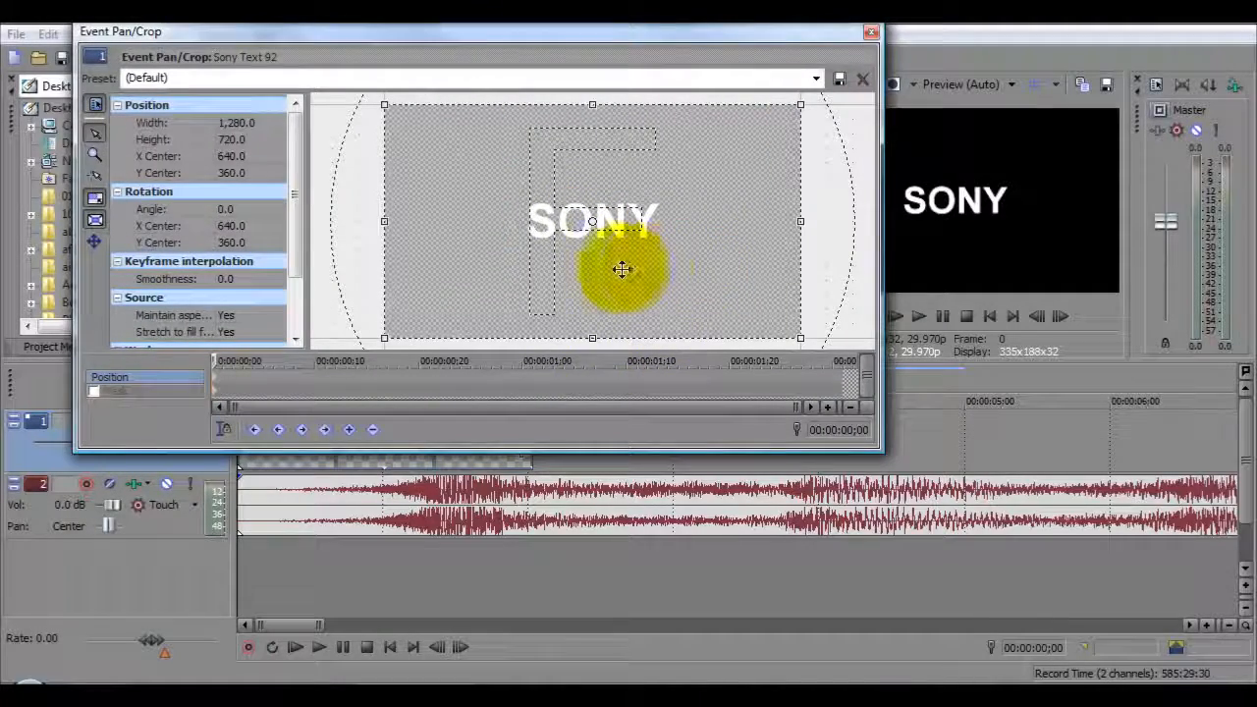
pyautogui.moveTo(477, 253); pyautogui.dragTo(749, 253)
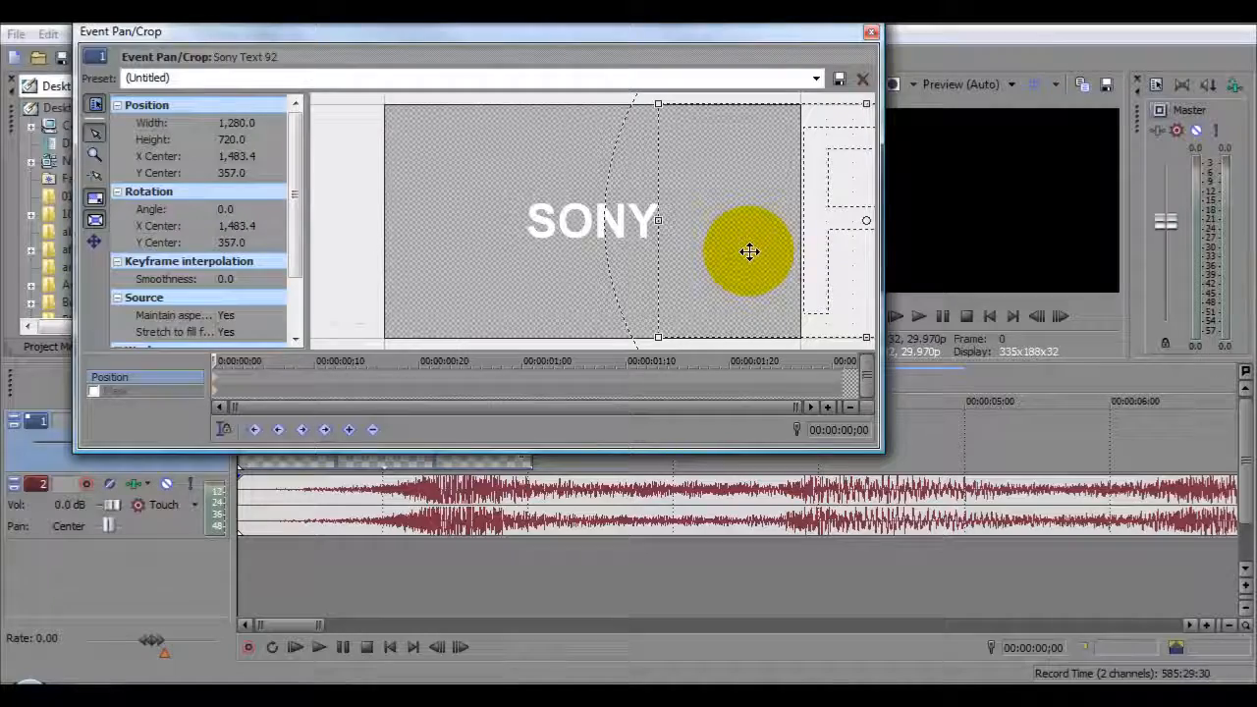
pyautogui.moveTo(543, 37); pyautogui.dragTo(907, 21)
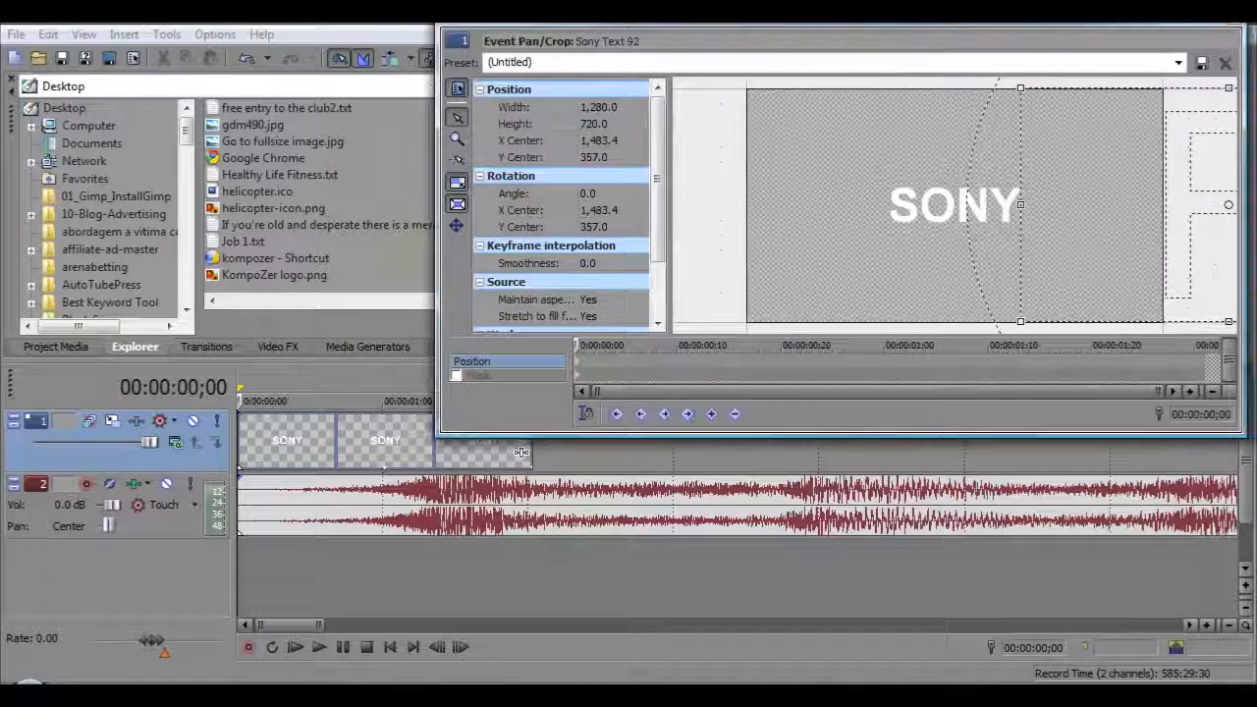
# - Add a pan/crop position keyframe at 00:00:01;27 that moves the frame back to X Center 640.0
pyautogui.moveTo(576, 346); pyautogui.dragTo(1165, 345)
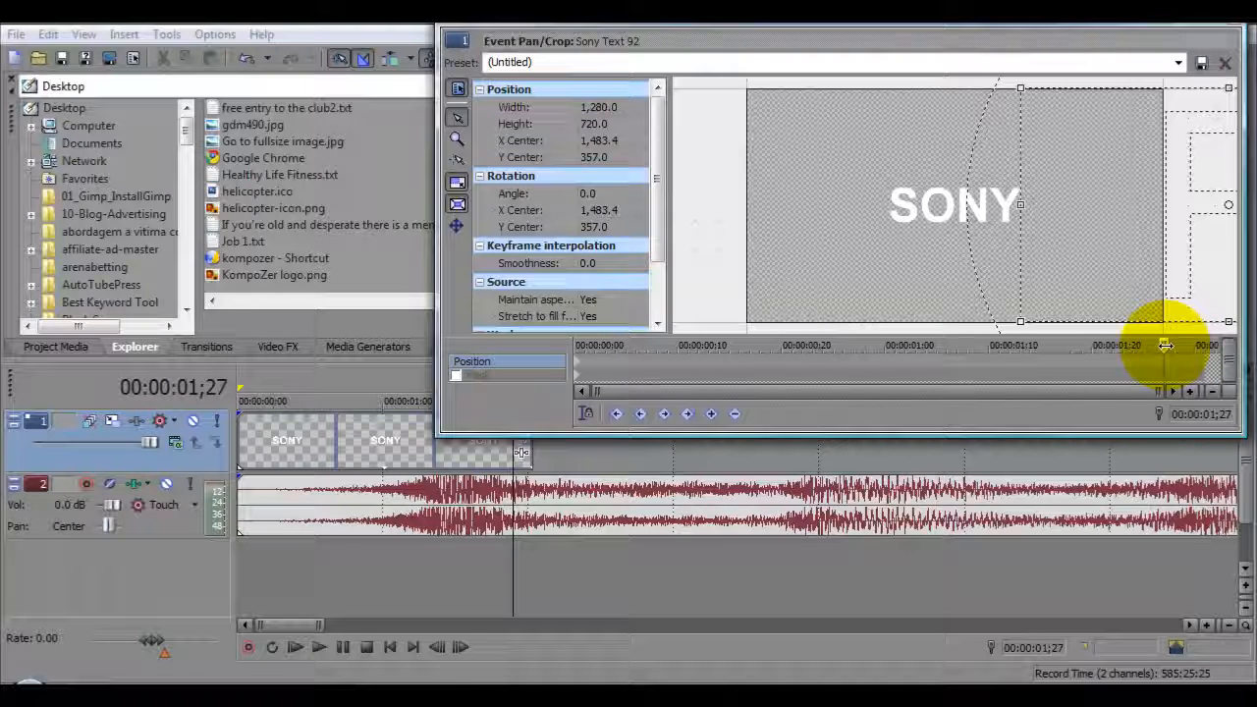
pyautogui.moveTo(1137, 272); pyautogui.dragTo(862, 272)
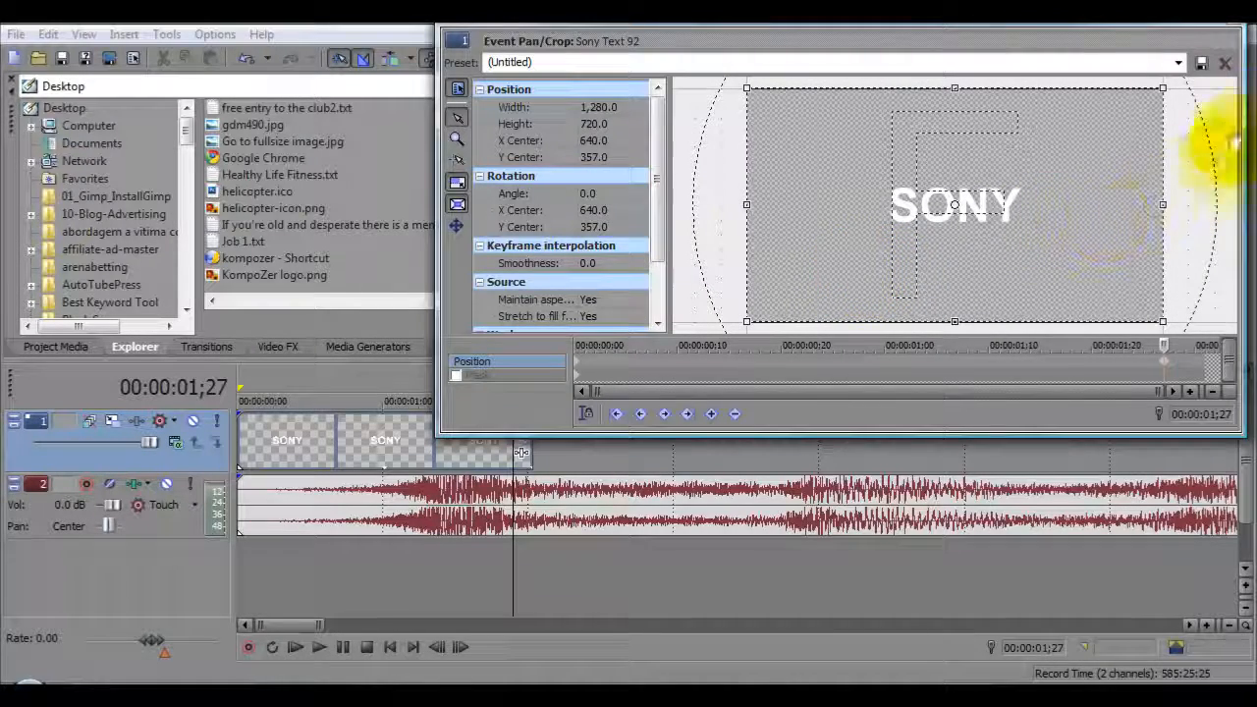
pyautogui.click(1224, 65)
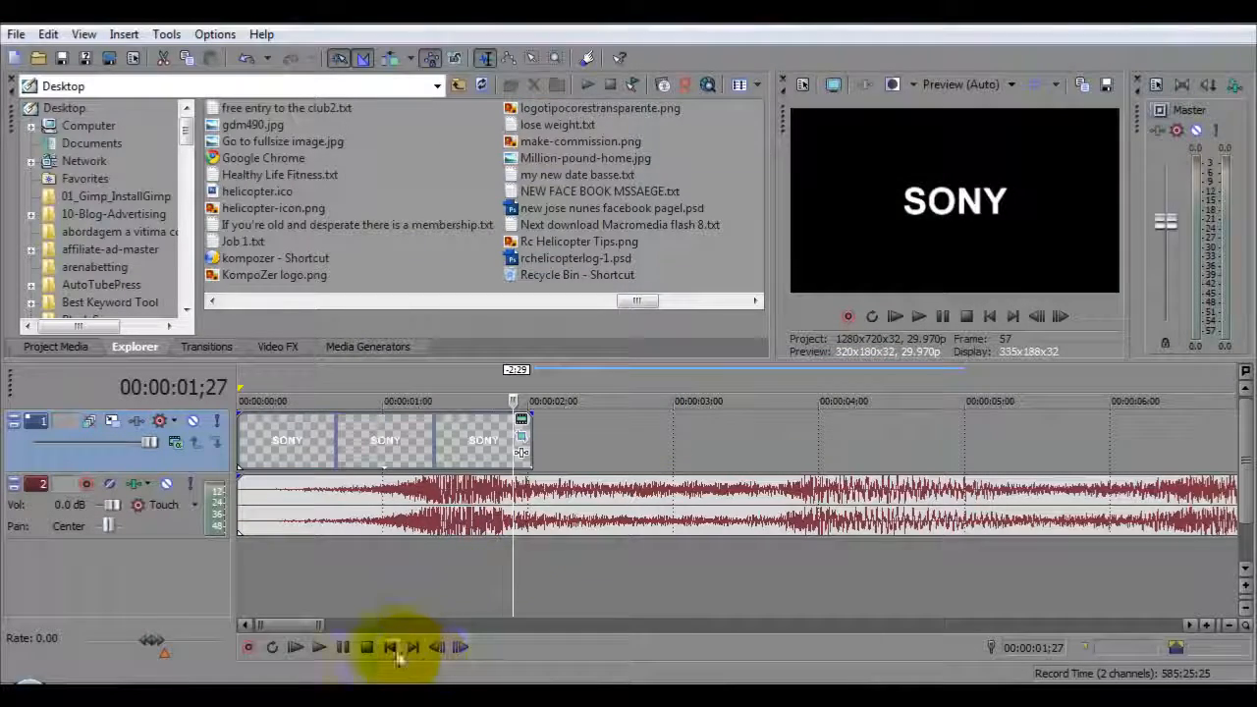
# - Play the SONY text animation from the start to check how it moves with the music
pyautogui.click(391, 648)
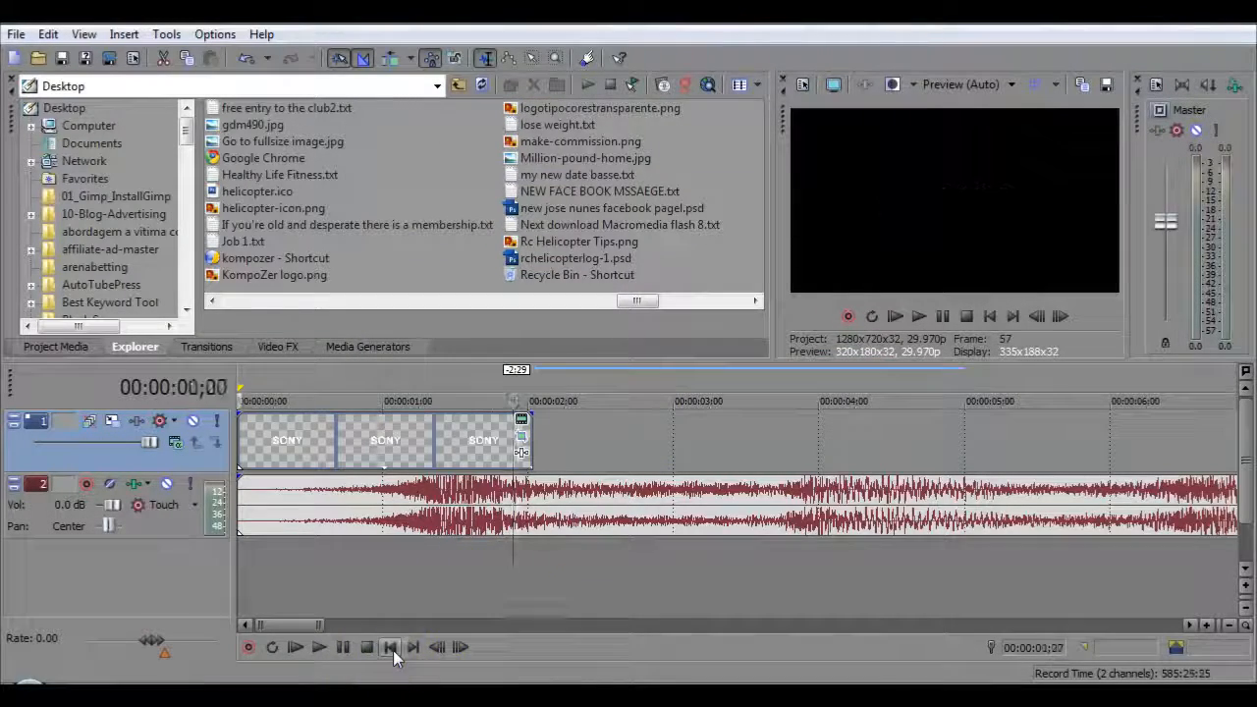
pyautogui.click(318, 647)
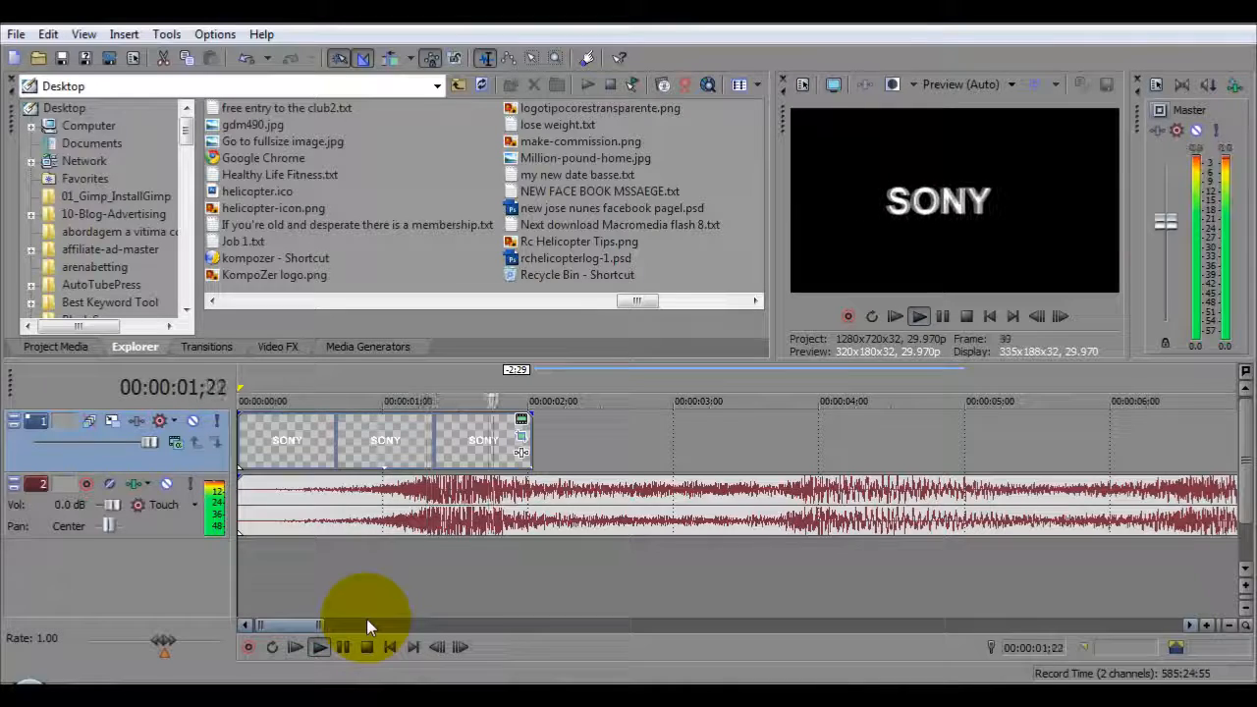
pyautogui.click(389, 647)
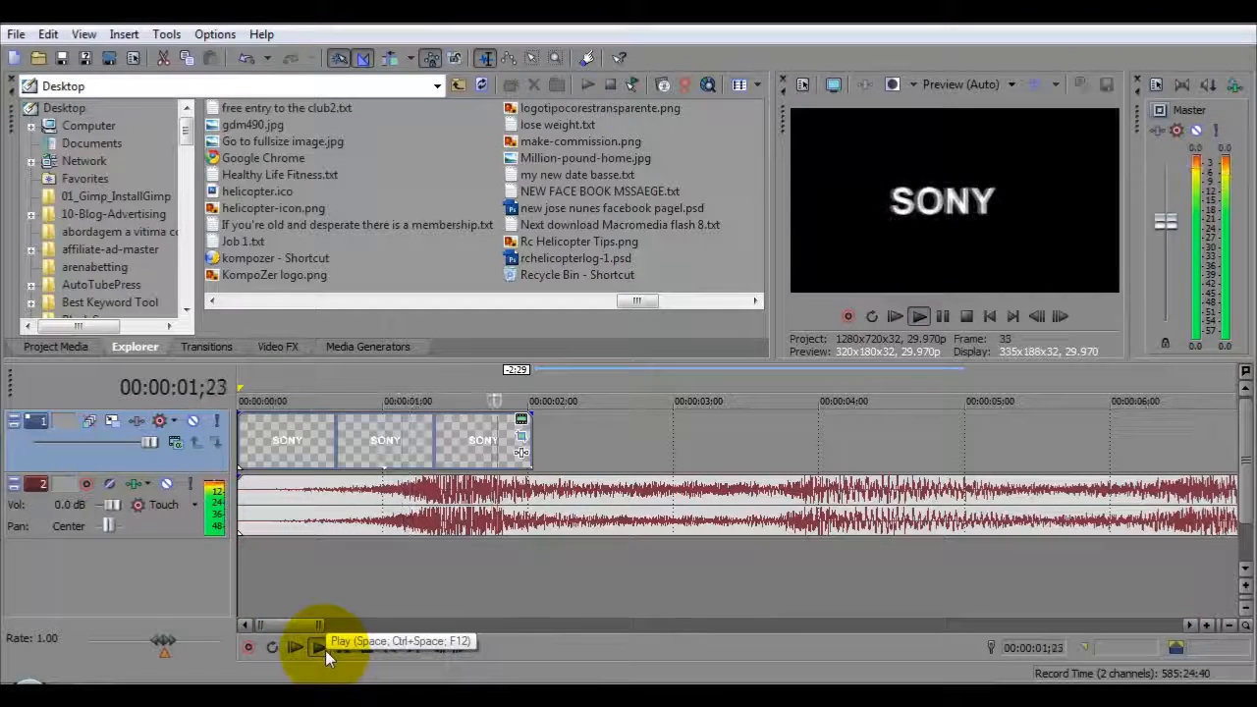
pyautogui.click(365, 649)
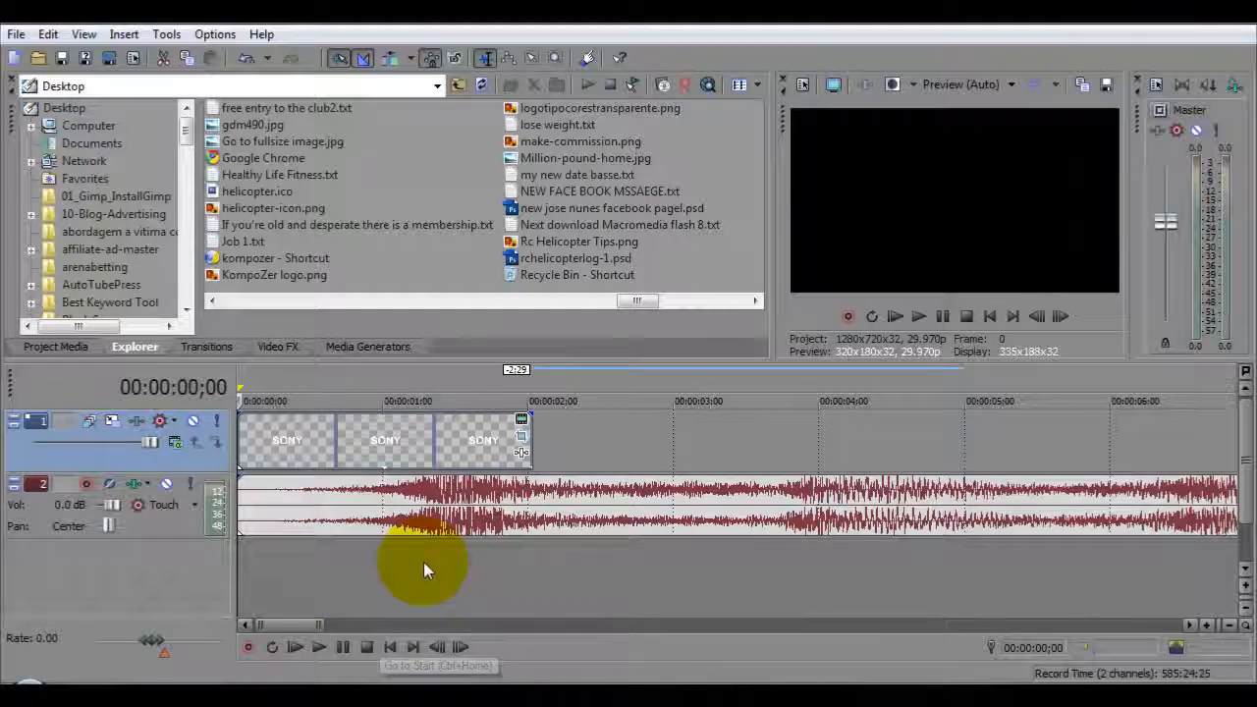
pyautogui.scroll(-5, 424, 565)
pyautogui.scroll(-5, 421, 566)
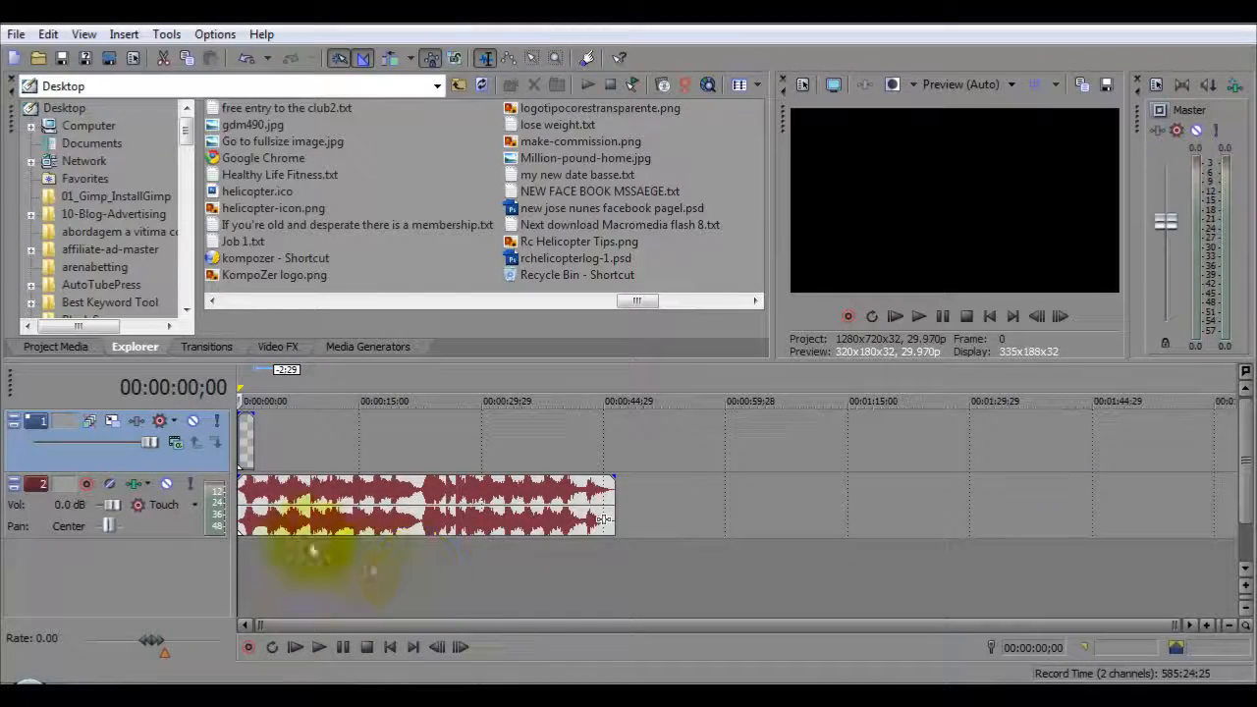
pyautogui.click(249, 489)
pyautogui.click(240, 499)
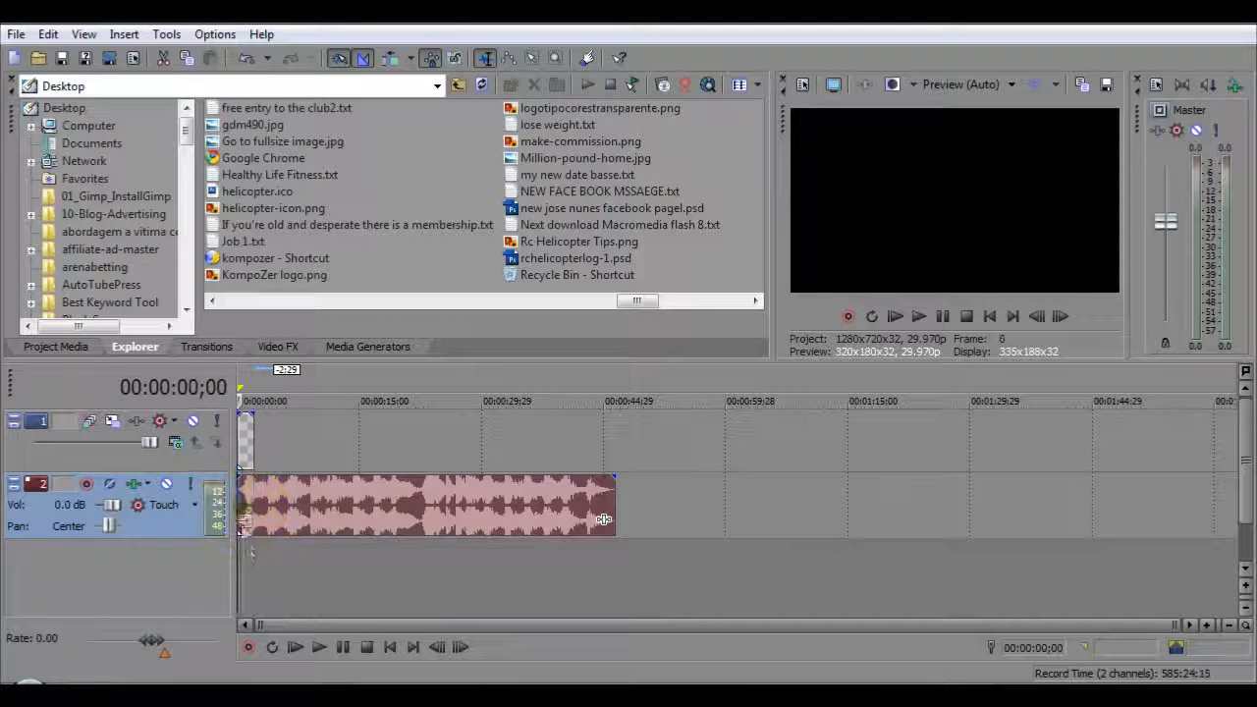
pyautogui.click(252, 446)
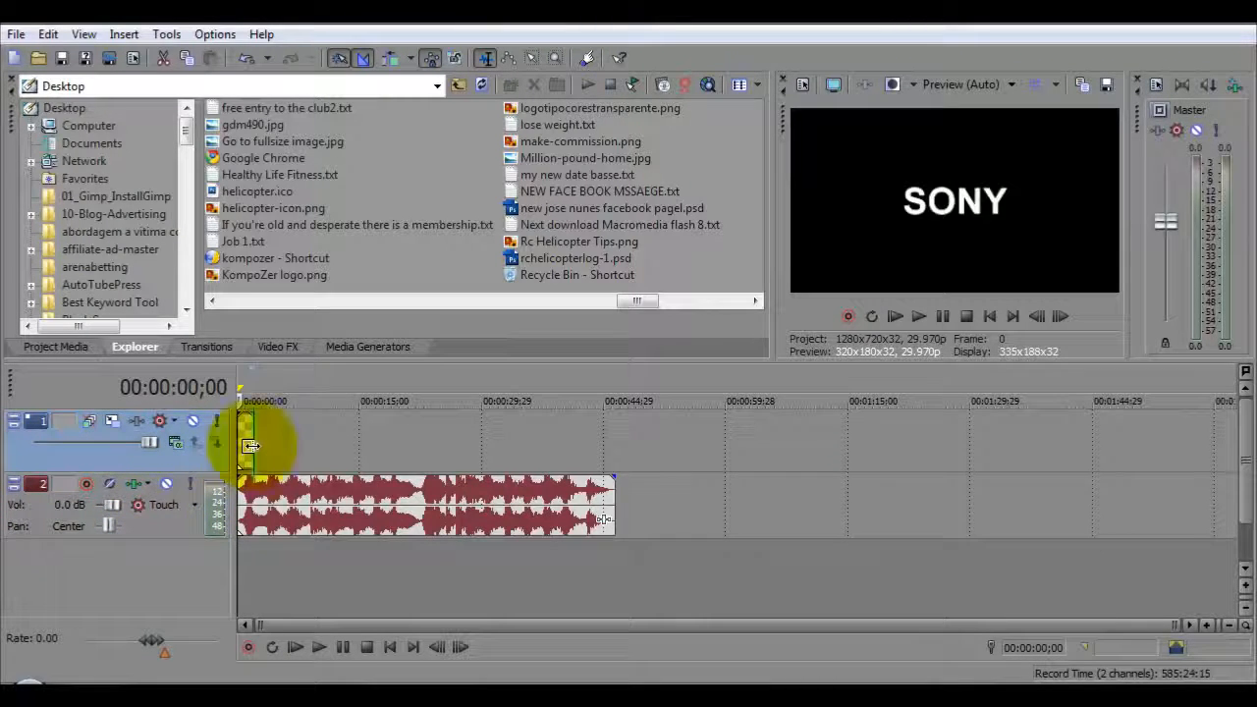
pyautogui.press('Delete')
pyautogui.scroll(10, 301, 447)
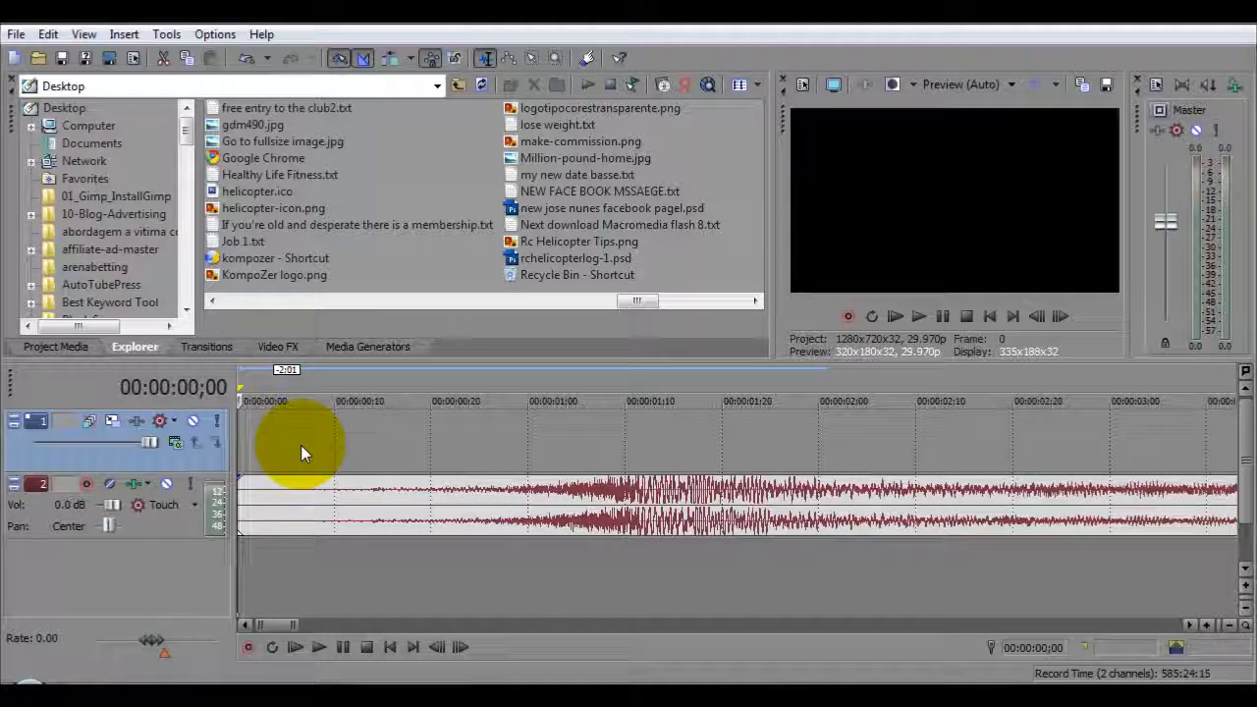
pyautogui.scroll(-10, 300, 445)
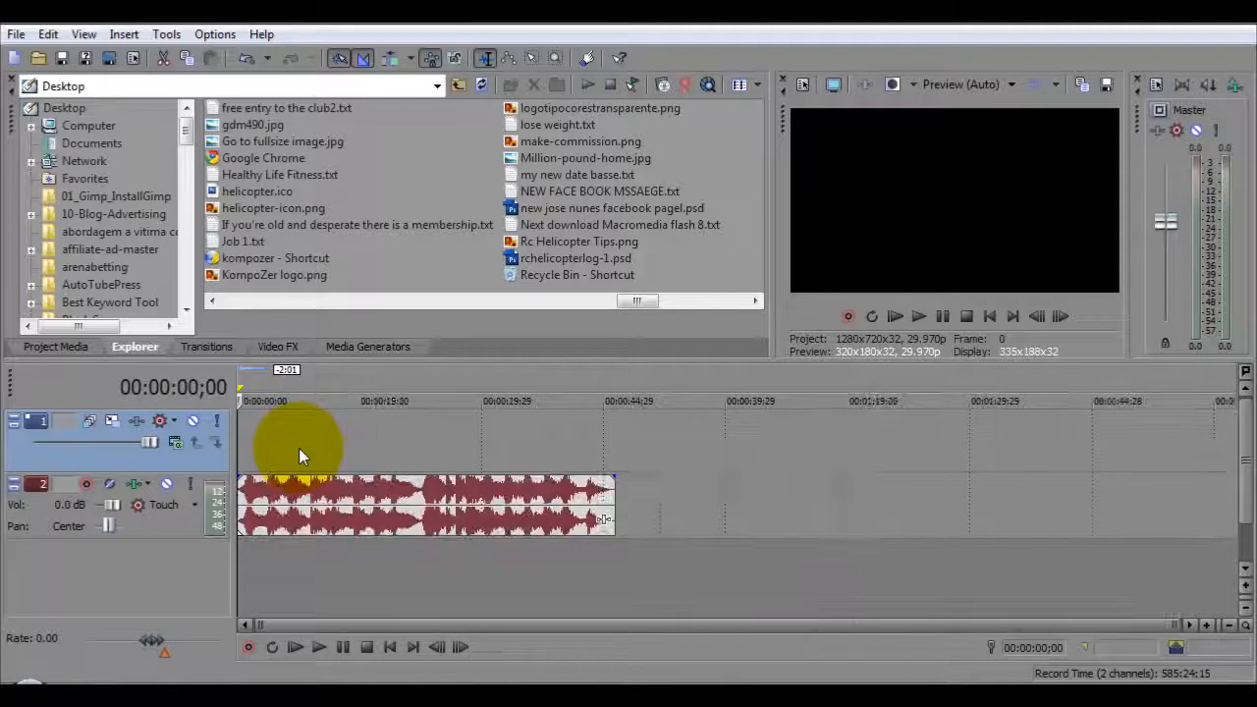
pyautogui.scroll(6, 298, 447)
pyautogui.scroll(4, 298, 447)
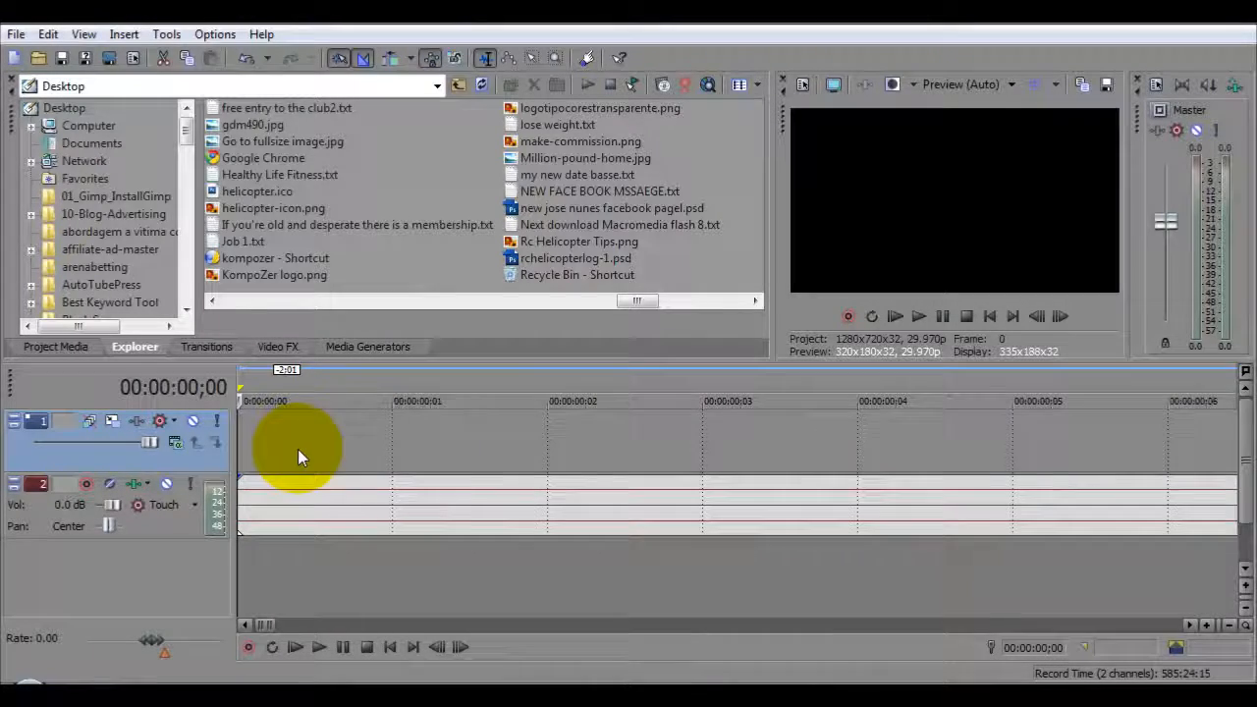
pyautogui.scroll(-8, 297, 449)
pyautogui.scroll(-3, 295, 452)
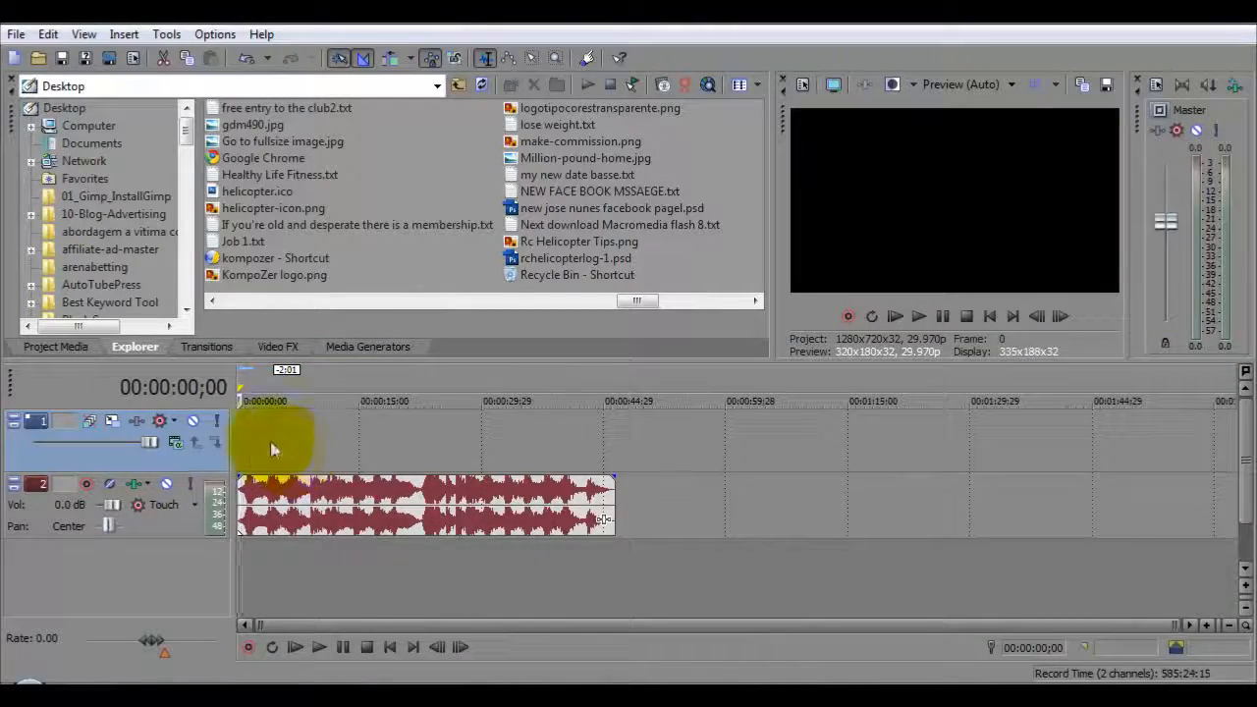
pyautogui.moveTo(237, 430); pyautogui.dragTo(256, 429)
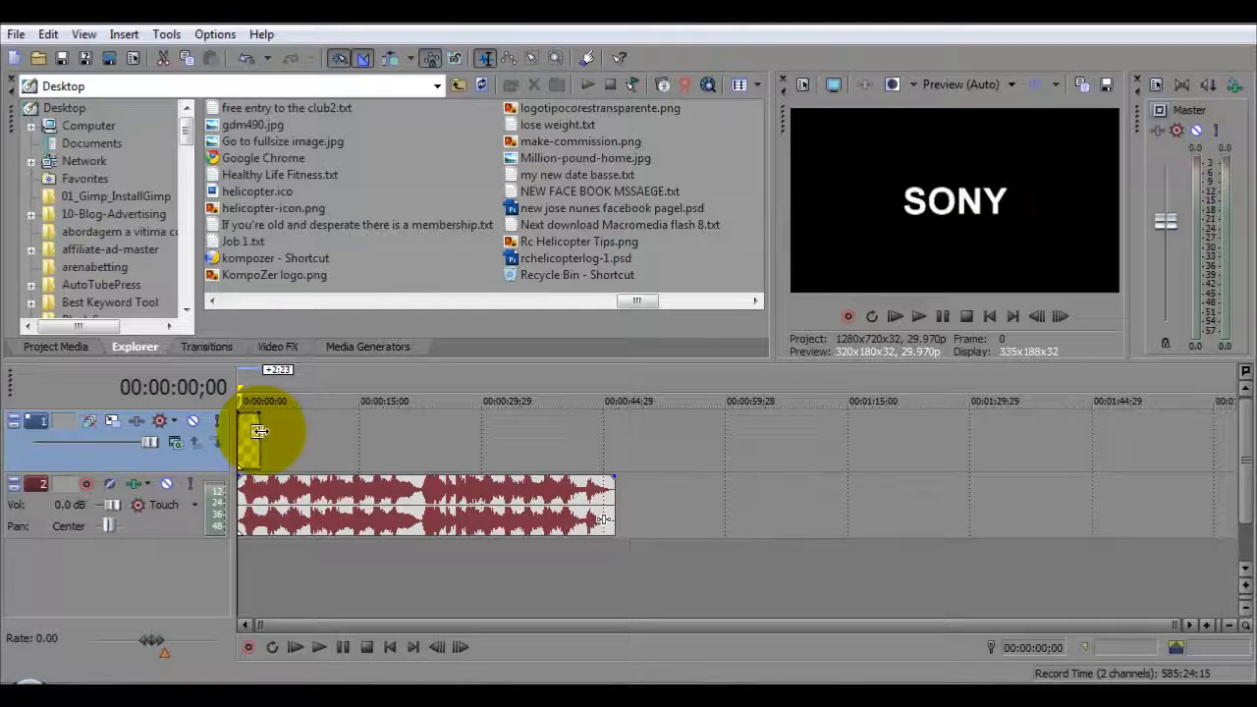
pyautogui.scroll(8, 267, 450)
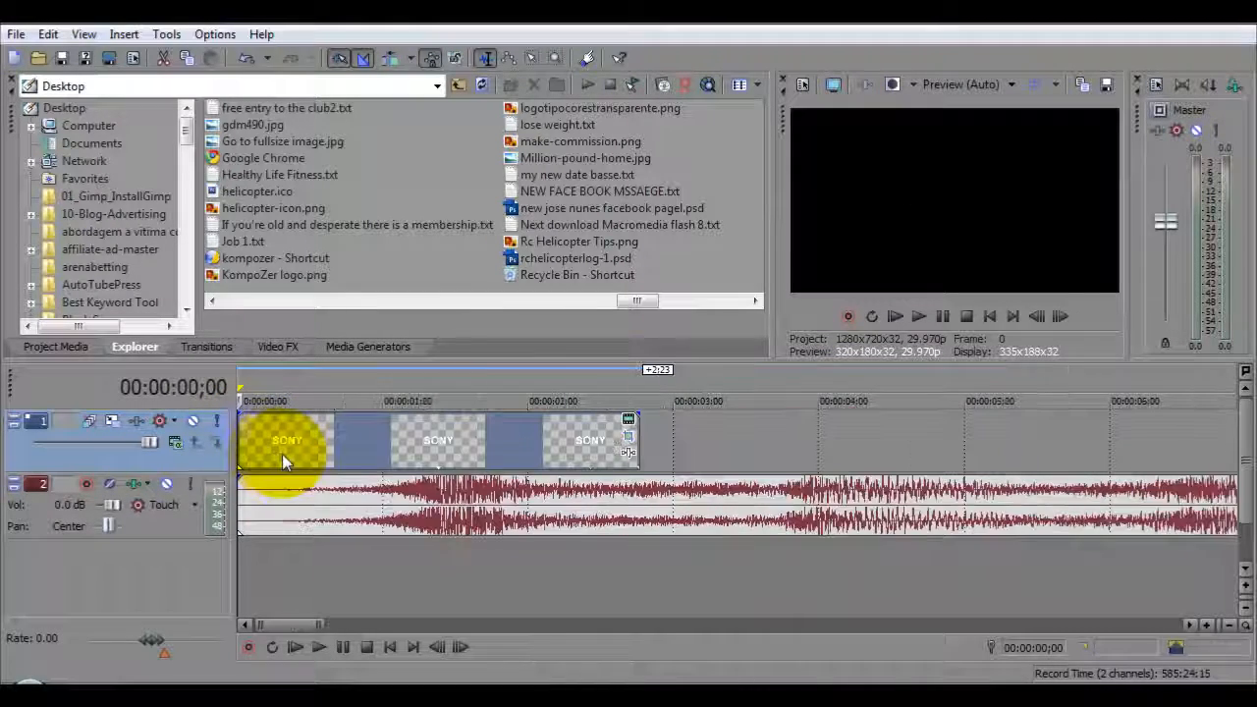
# - Play the sequence from the start, pause at 00:00:01;16, and trim the end of the SONY event to that point
pyautogui.click(320, 647)
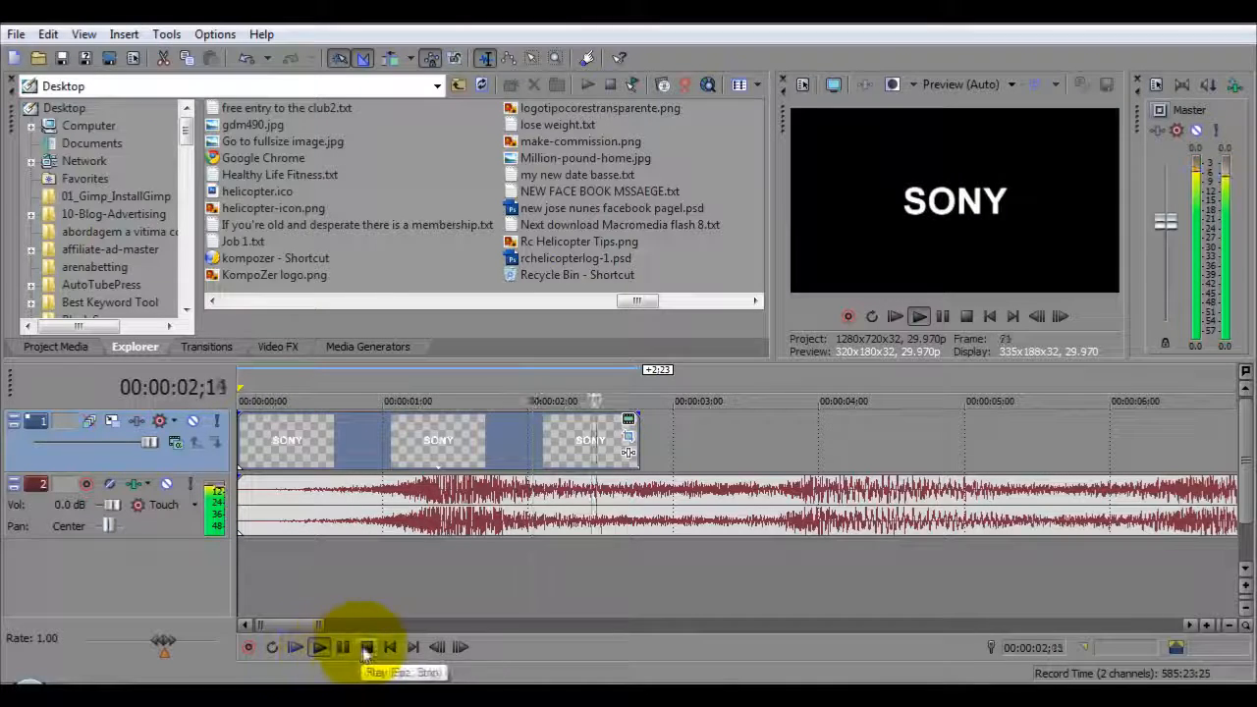
pyautogui.click(388, 648)
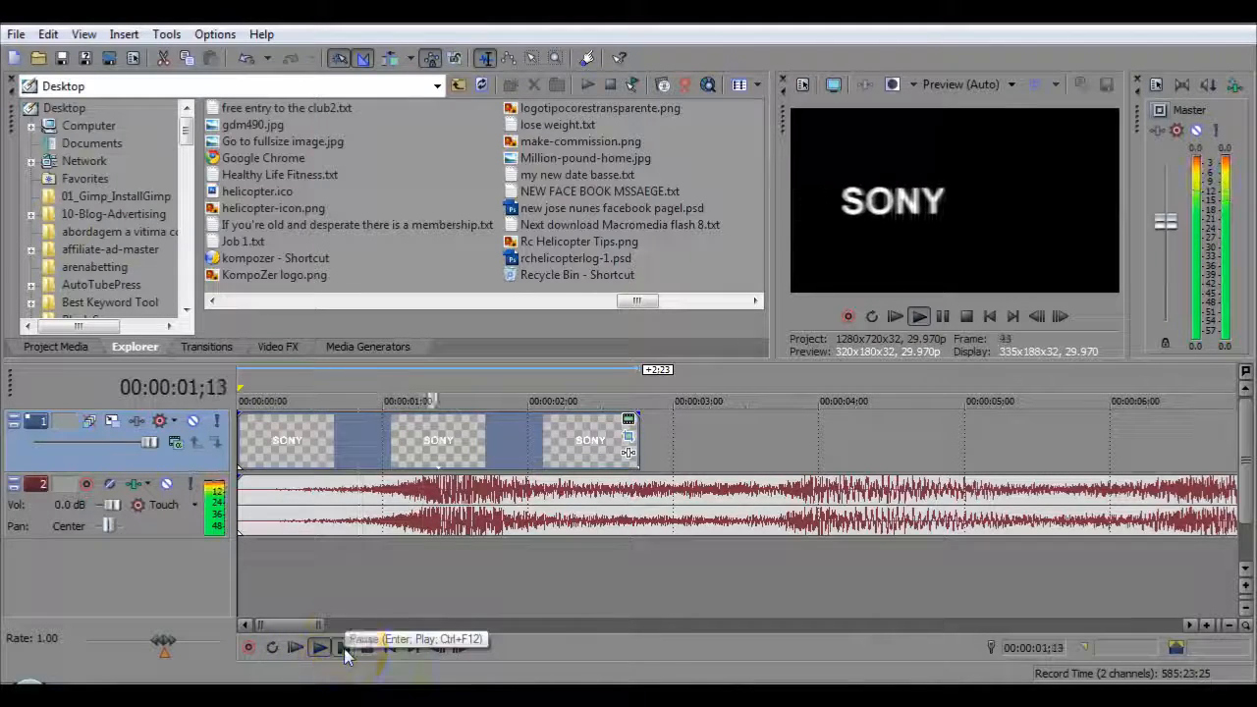
pyautogui.click(343, 647)
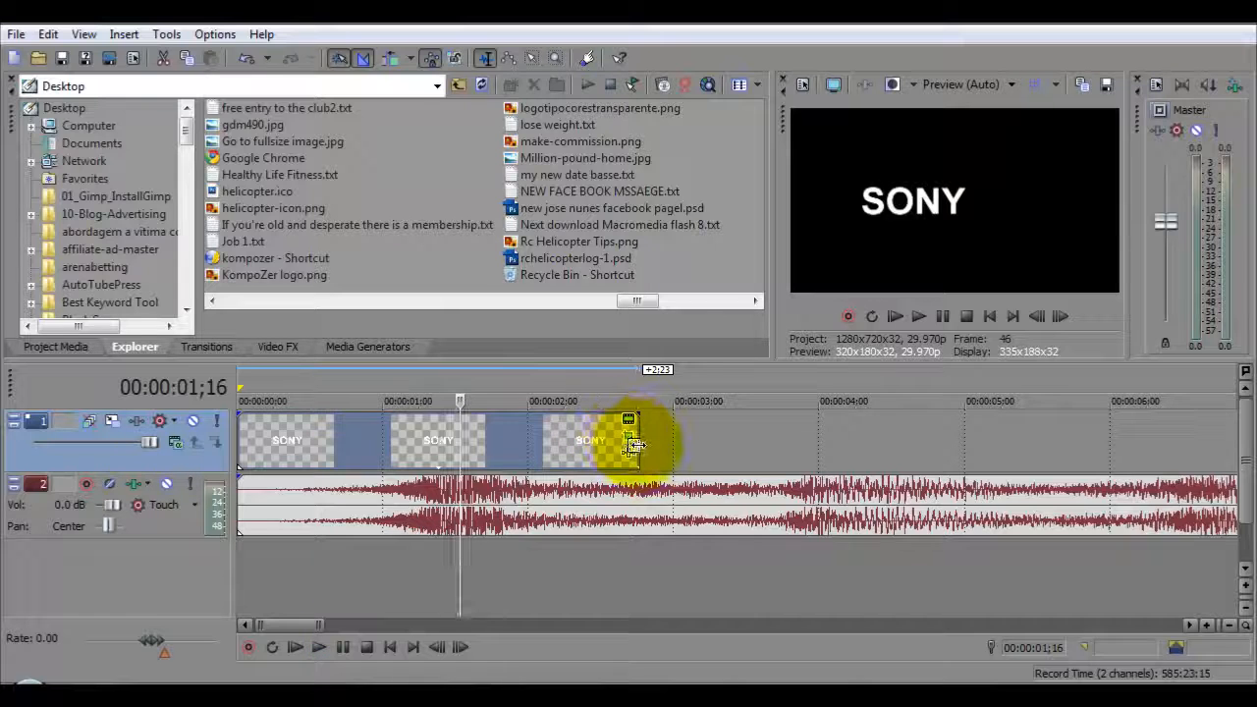
pyautogui.moveTo(636, 444); pyautogui.dragTo(457, 444)
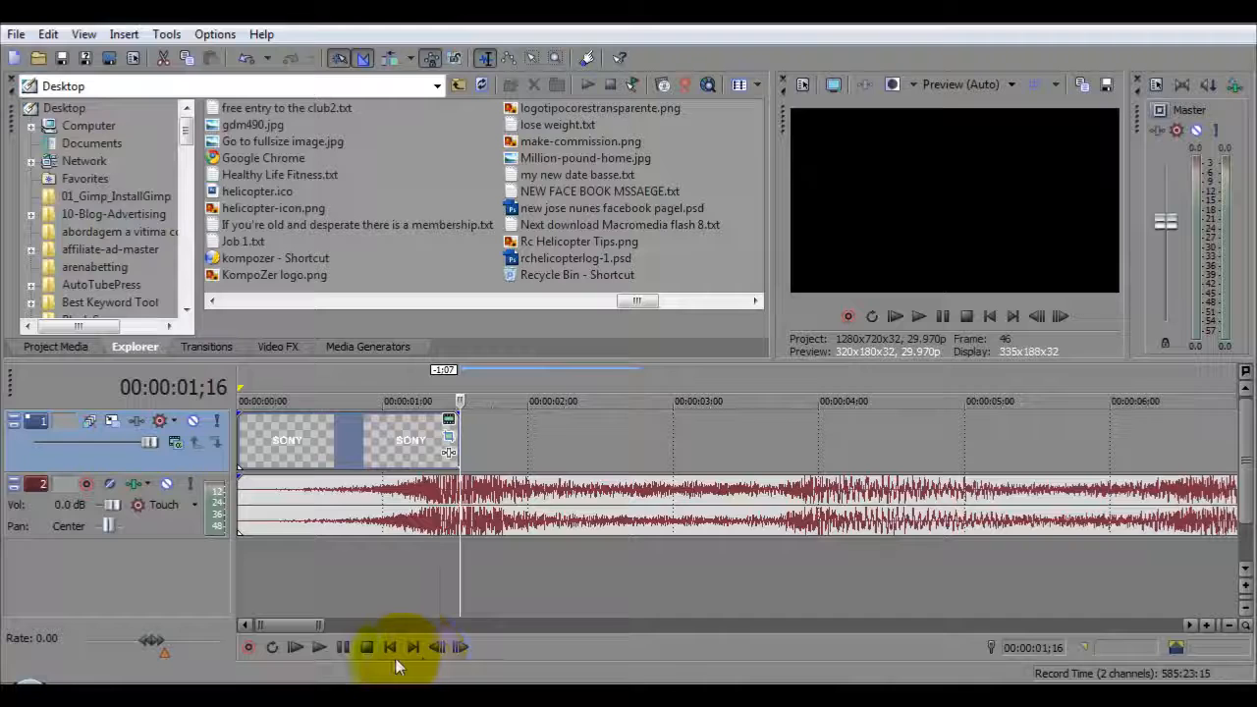
# - Play the trimmed SONY event from the start to check its timing against the music
pyautogui.click(322, 647)
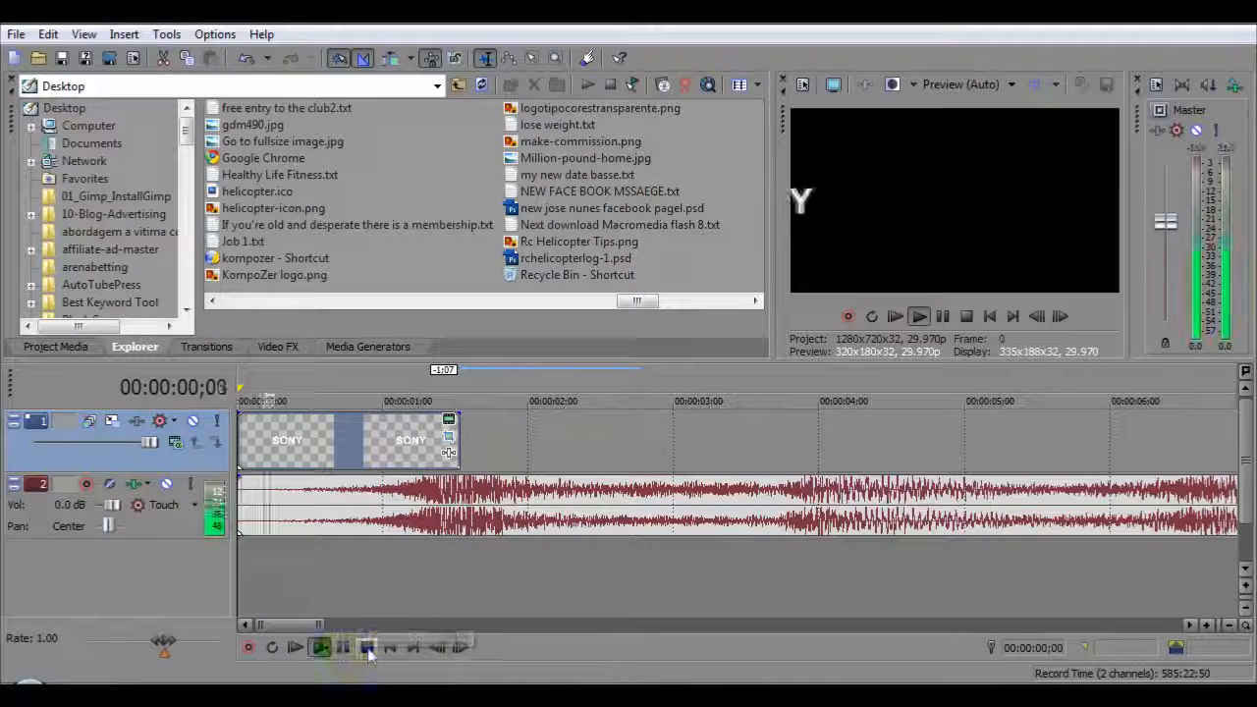
pyautogui.click(367, 647)
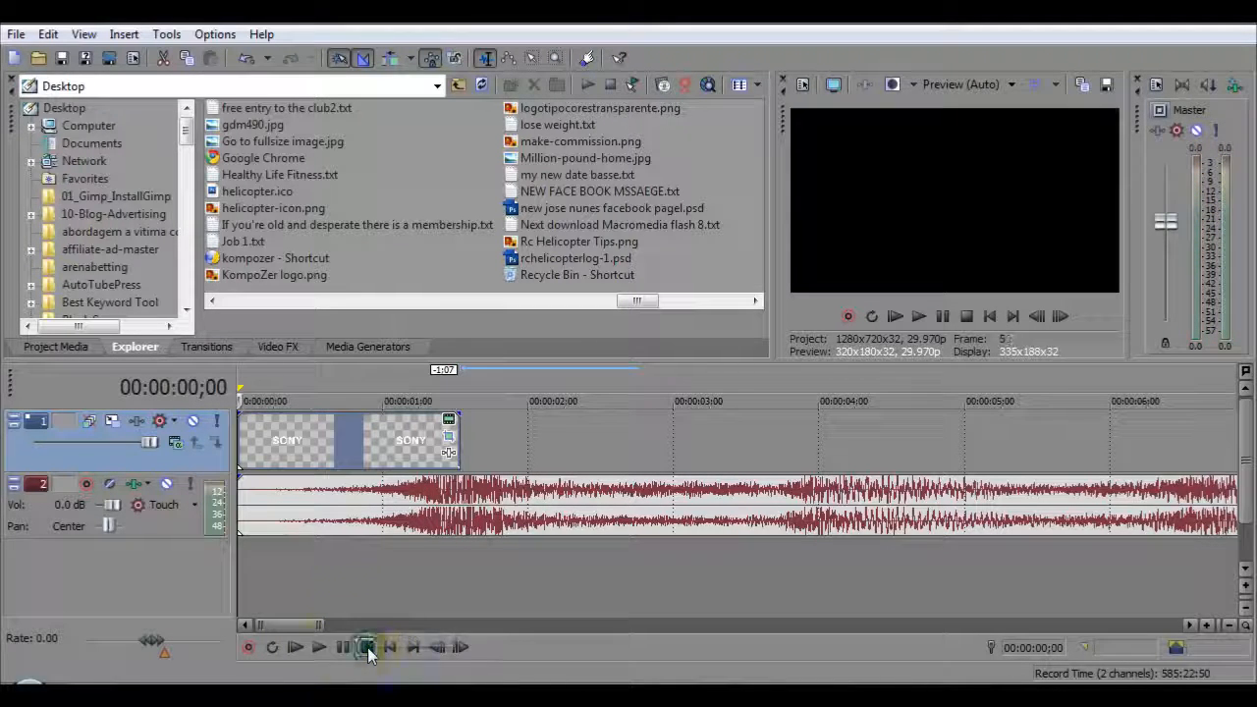
pyautogui.click(319, 647)
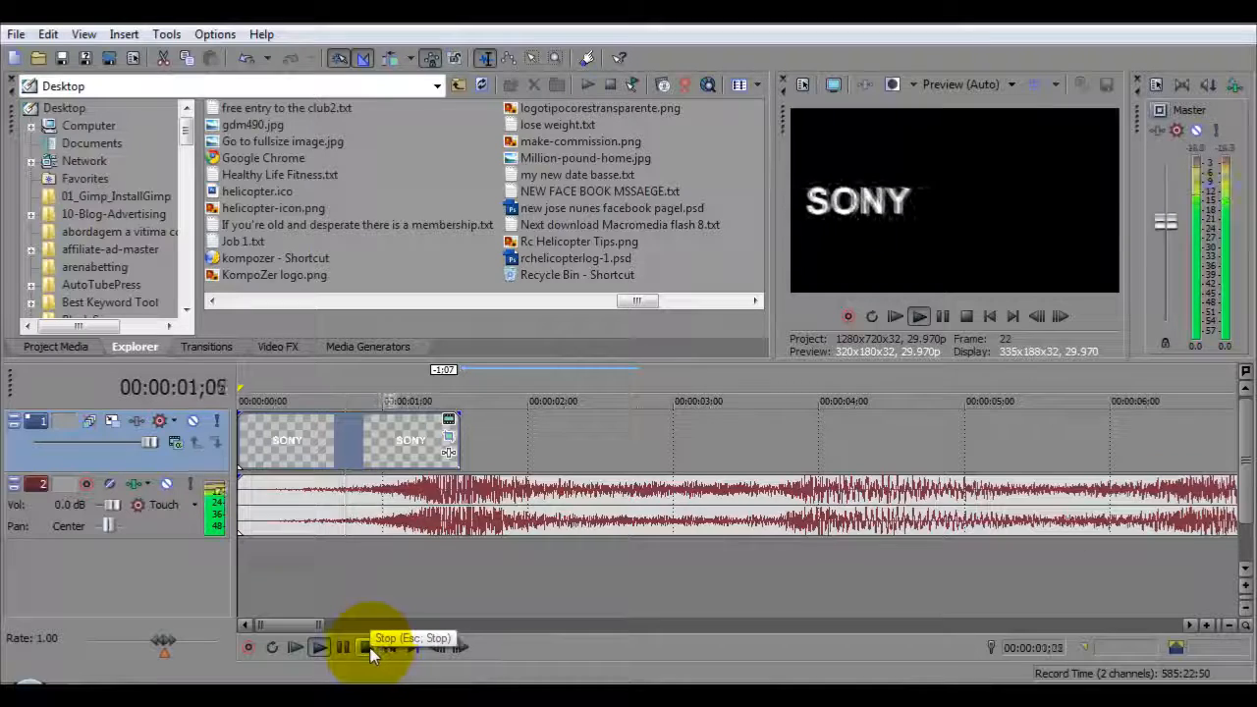
pyautogui.click(367, 647)
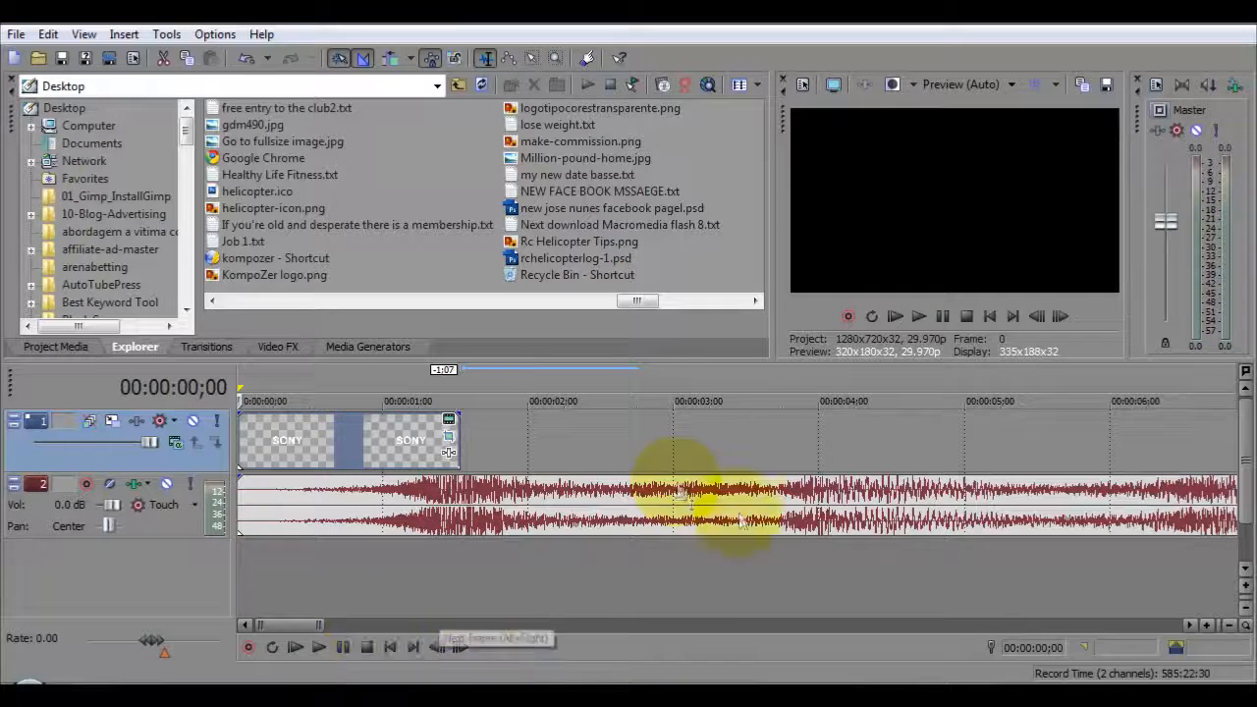
# - Move the SONY event's last pan/crop position keyframe to 00:00:01;11 so the slide-in ends before the event does
pyautogui.click(450, 438)
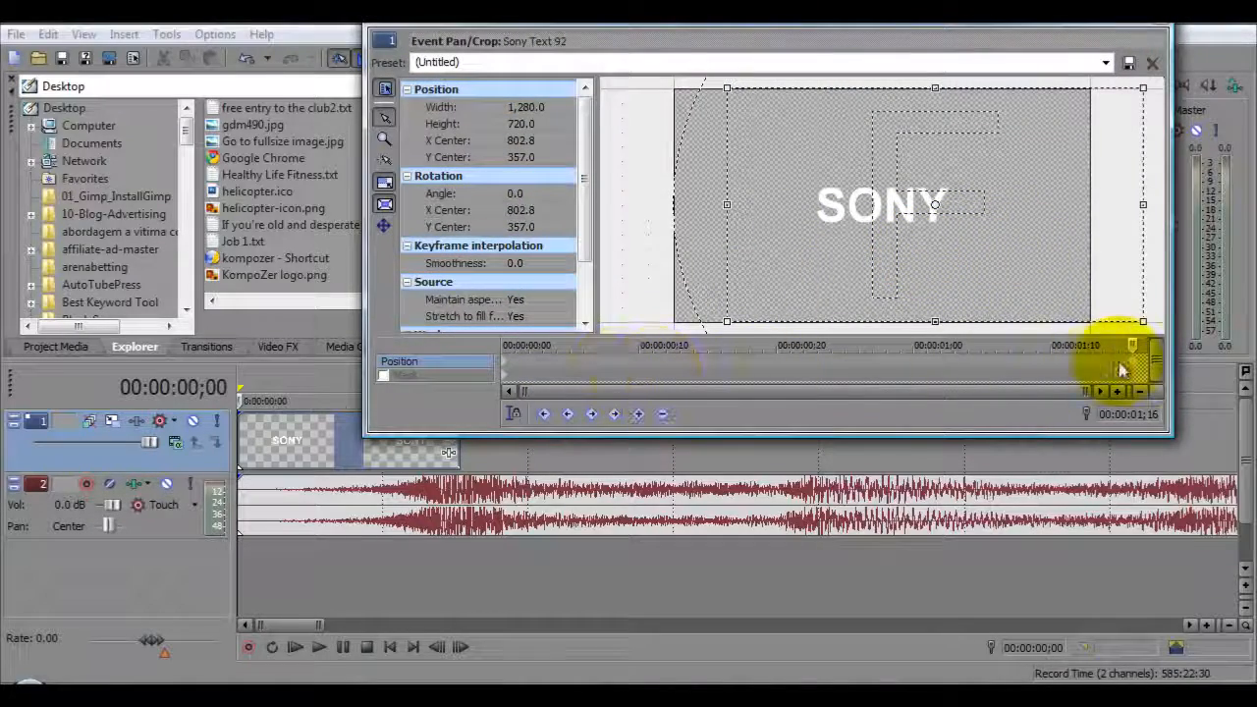
pyautogui.click(1135, 365)
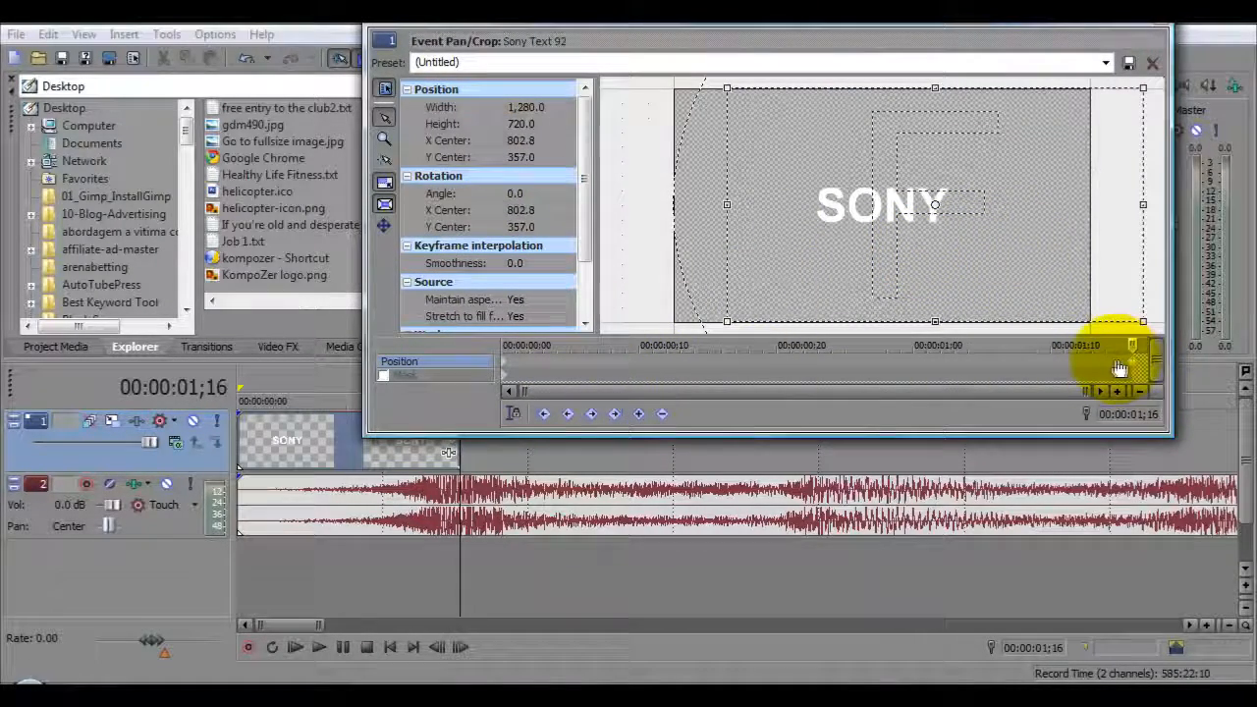
pyautogui.moveTo(1133, 346); pyautogui.dragTo(1065, 344)
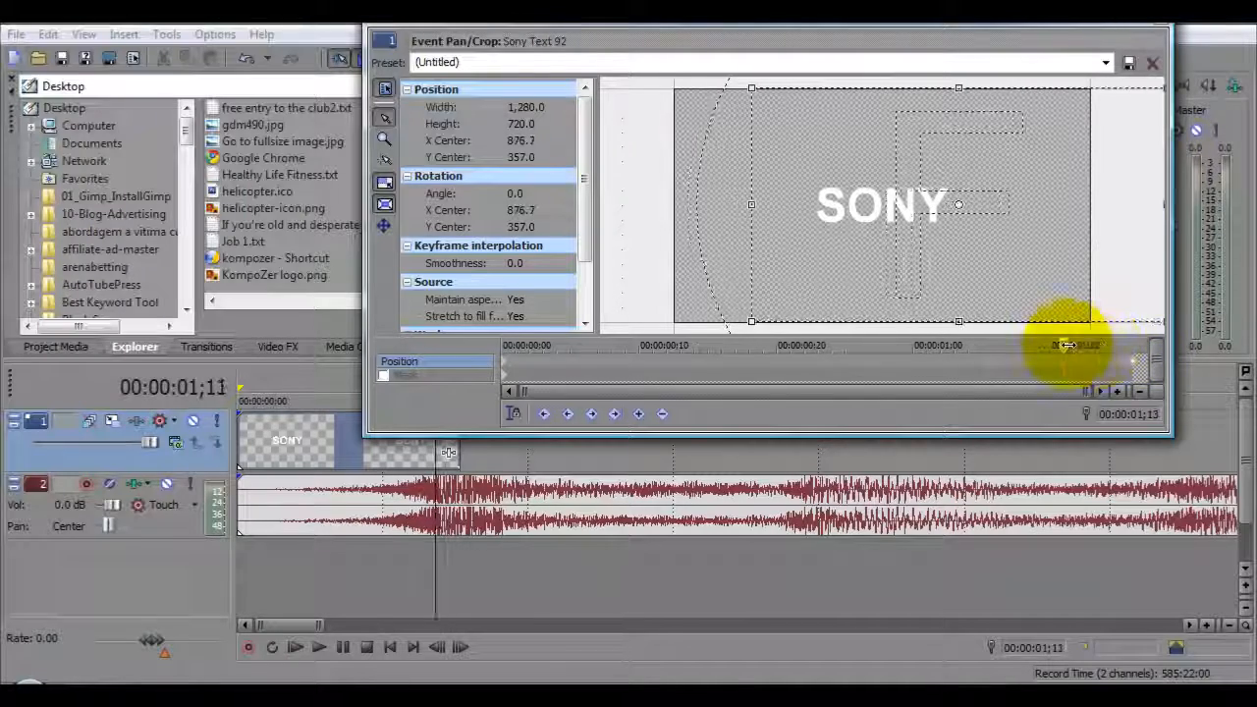
pyautogui.click(1135, 369)
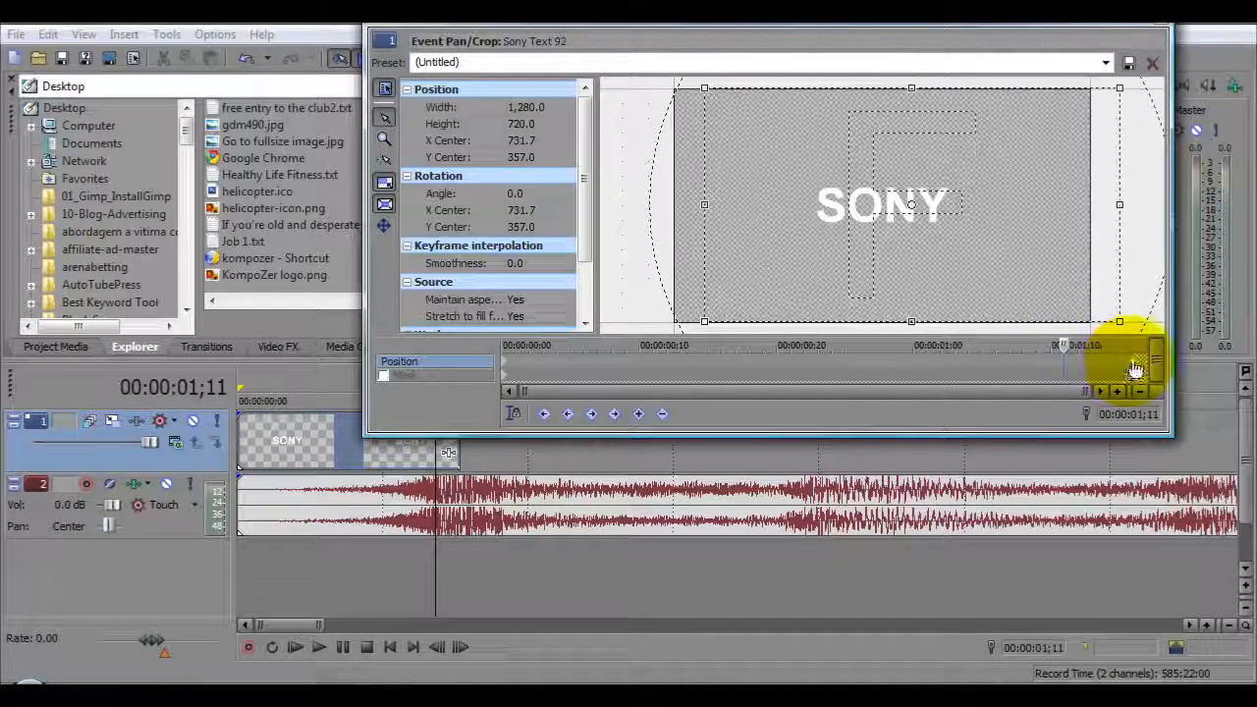
pyautogui.click(1064, 364)
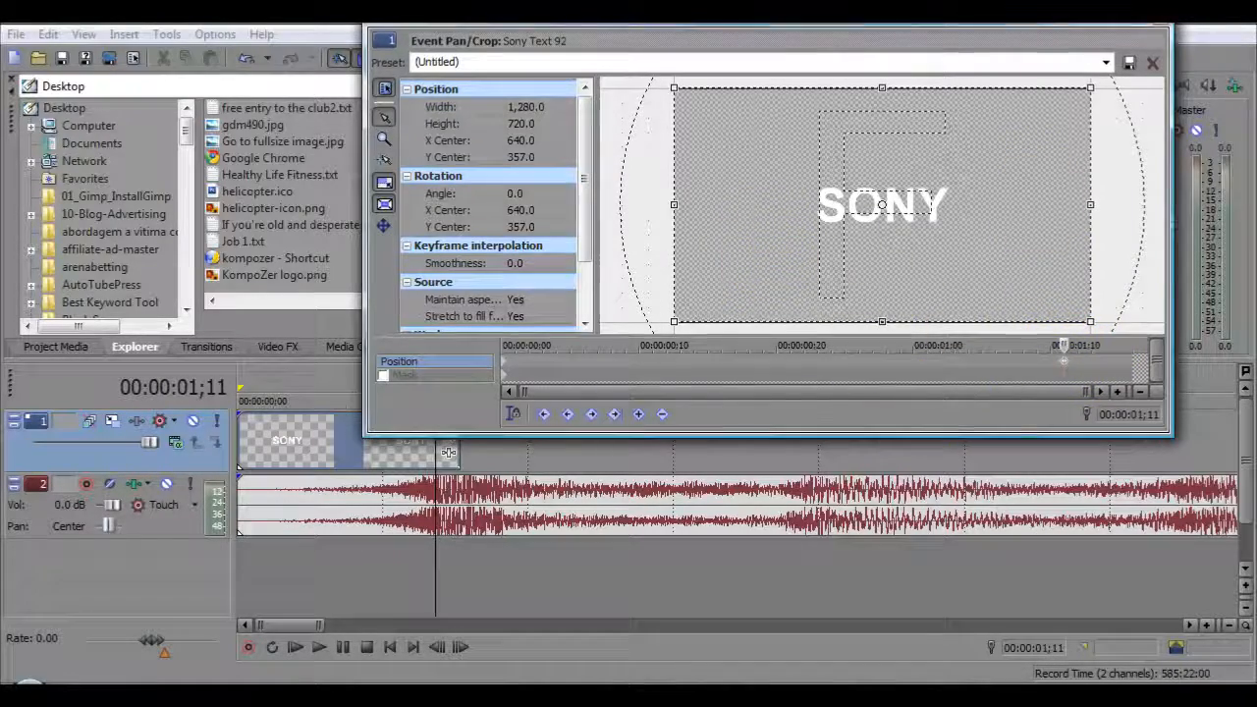
pyautogui.click(1153, 19)
# - Replay the SONY slide-in several times from the start to check that it lands on the beat
pyautogui.click(391, 647)
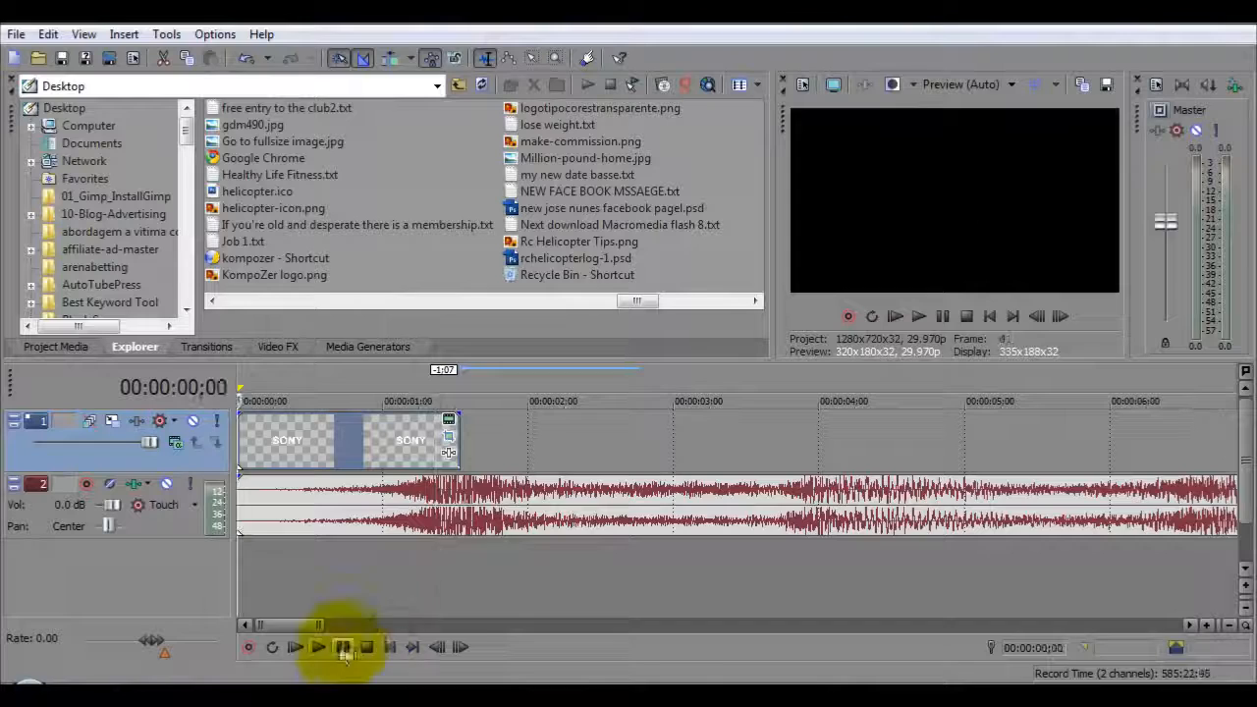
pyautogui.click(318, 647)
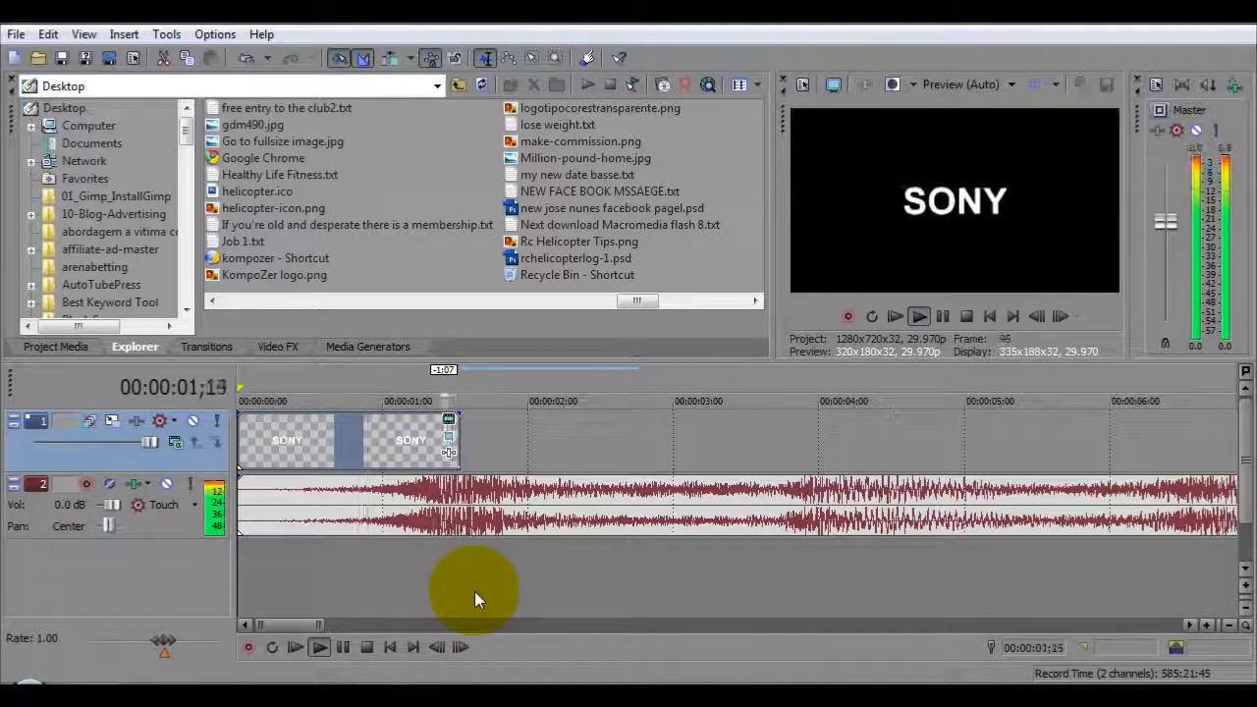
pyautogui.click(390, 648)
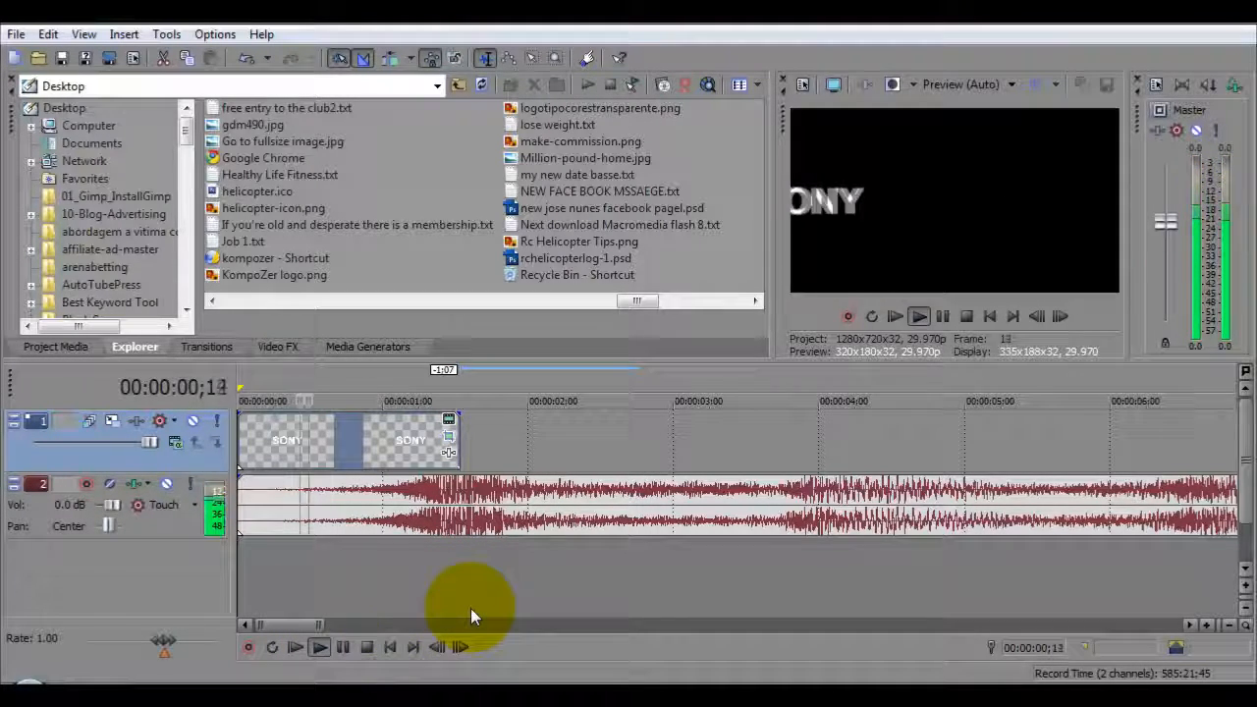
pyautogui.click(394, 652)
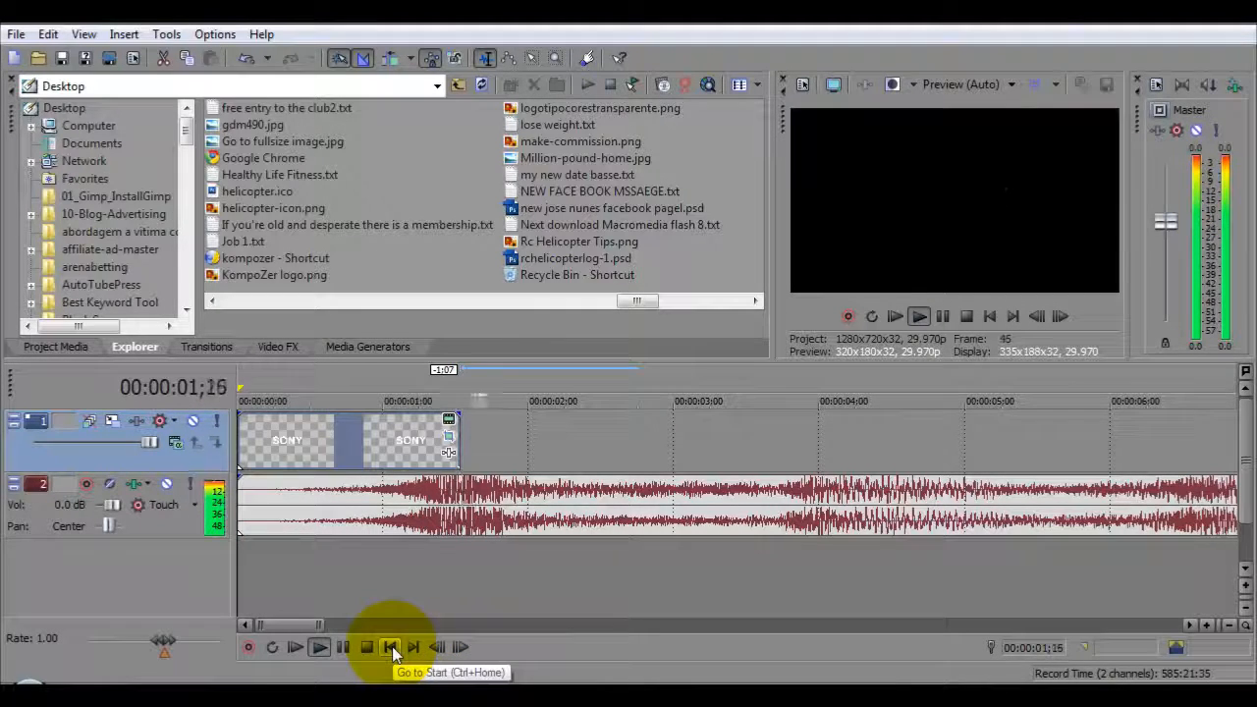
pyautogui.click(391, 649)
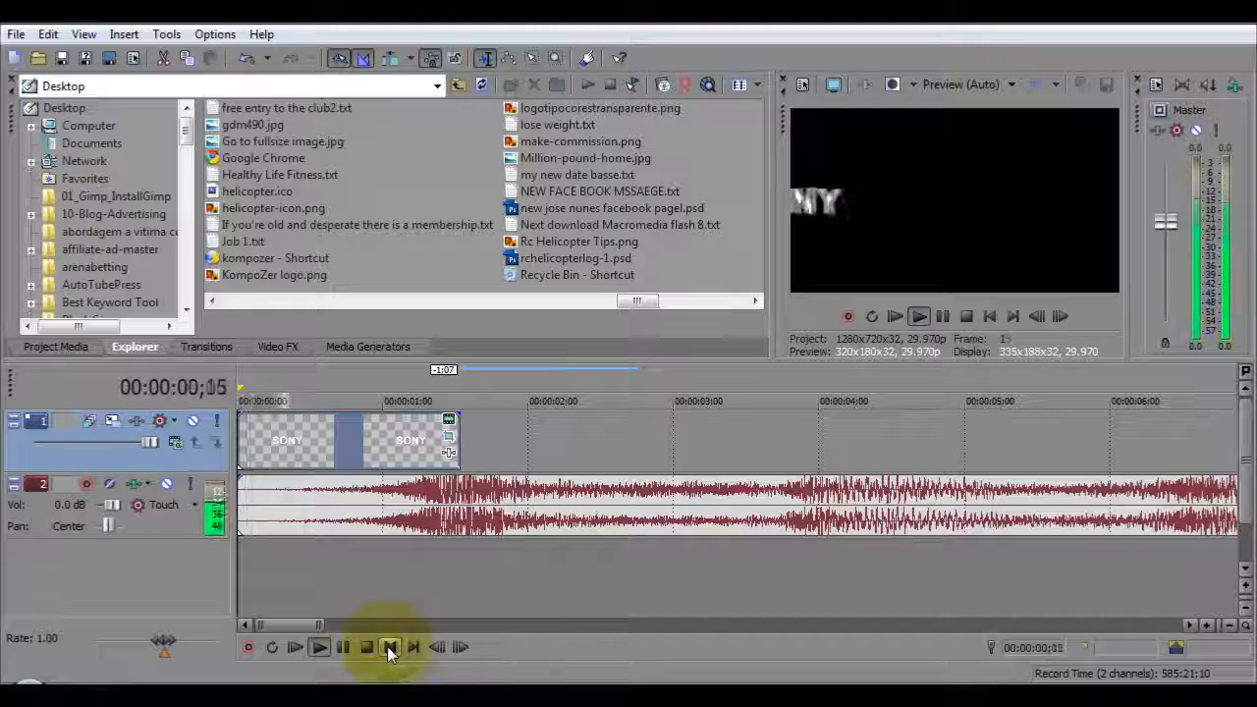
pyautogui.click(368, 646)
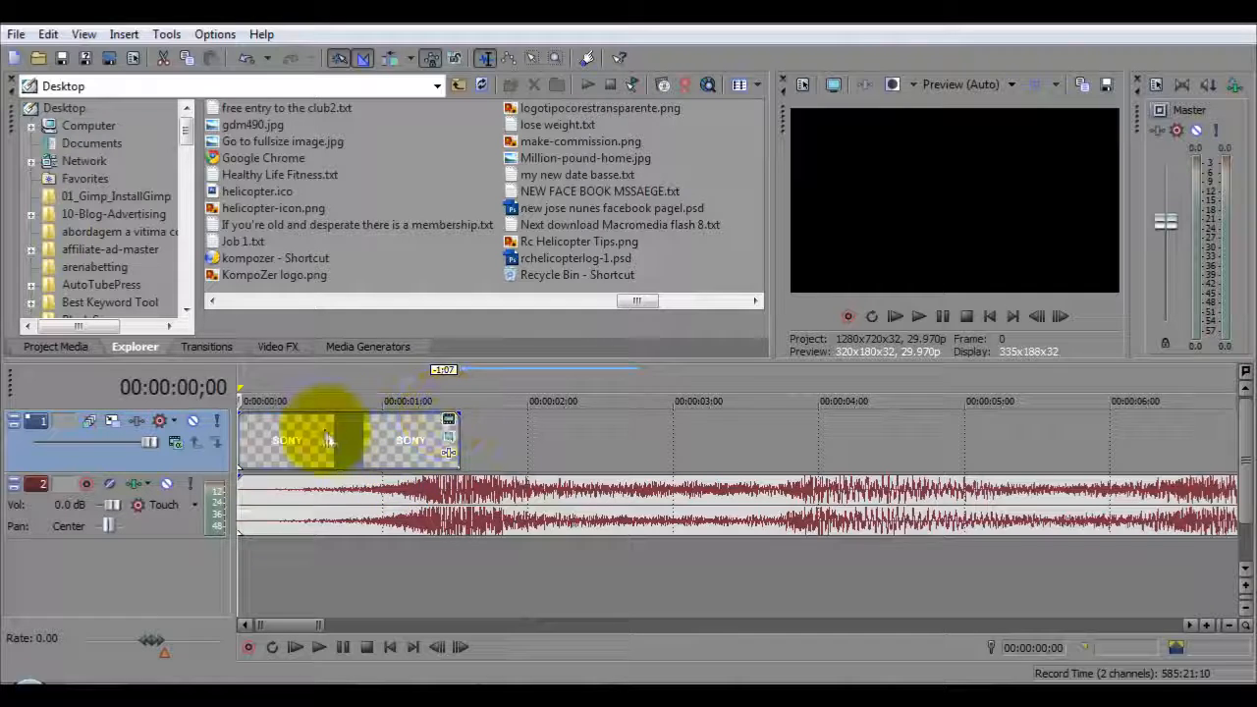
# - Apply the Light Blur preset of the Gaussian Blur video effect to the SONY event
pyautogui.click(274, 346)
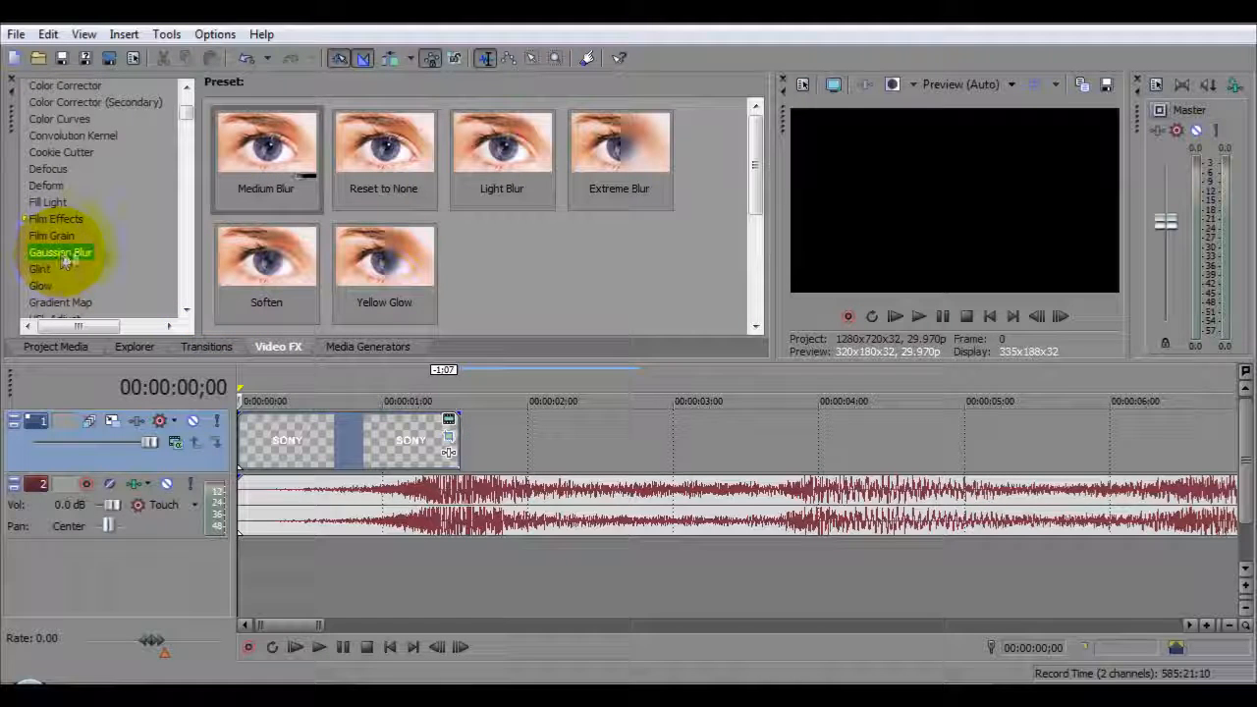
pyautogui.moveTo(516, 138); pyautogui.dragTo(450, 253)
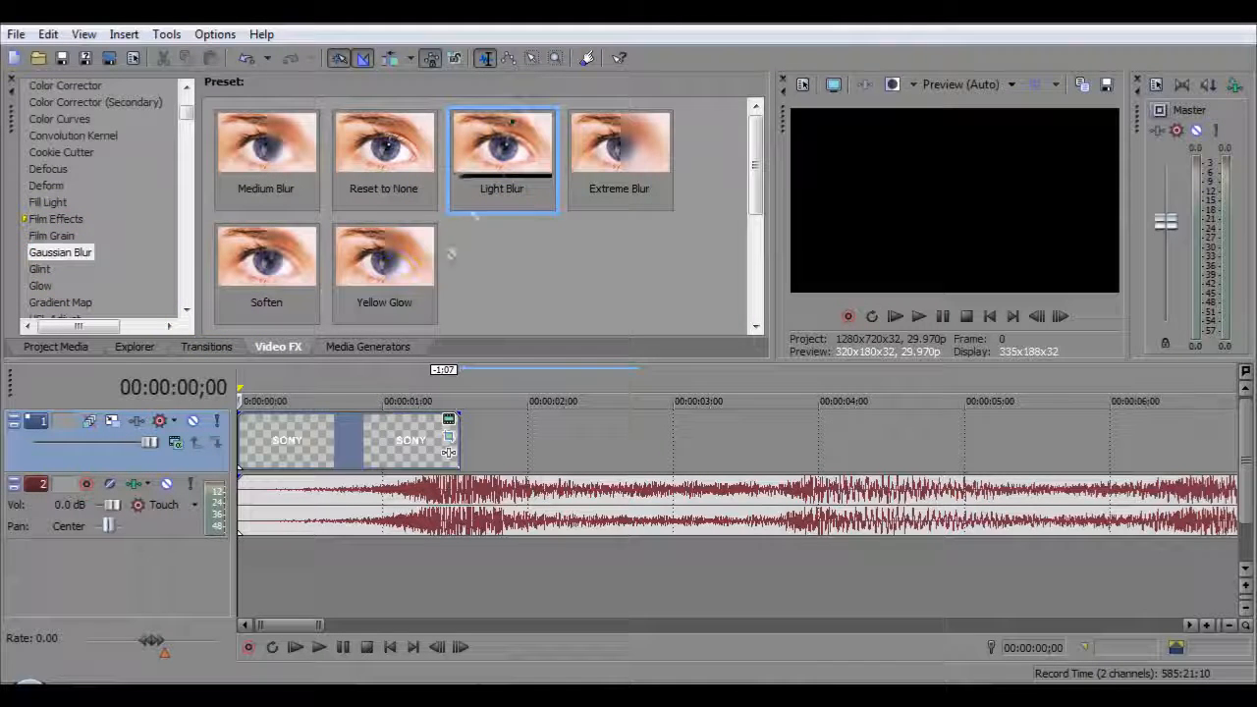
pyautogui.moveTo(340, 450); pyautogui.dragTo(340, 450)
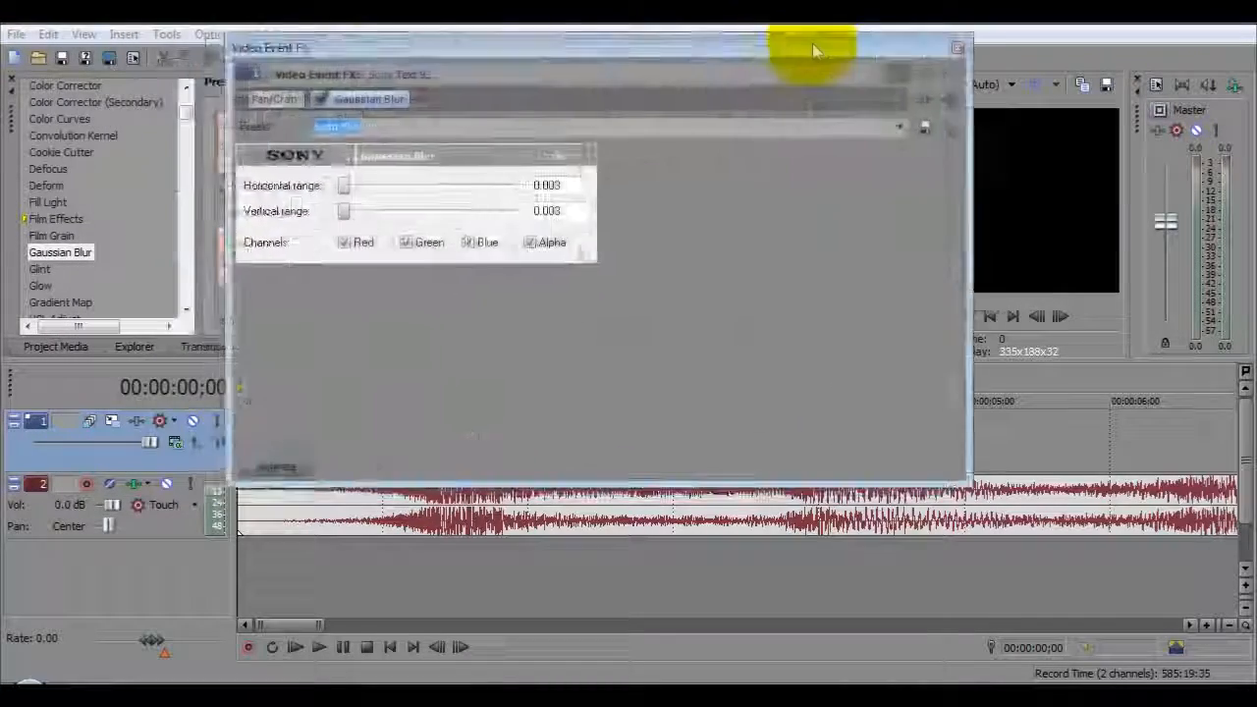
pyautogui.moveTo(812, 43); pyautogui.dragTo(631, 29)
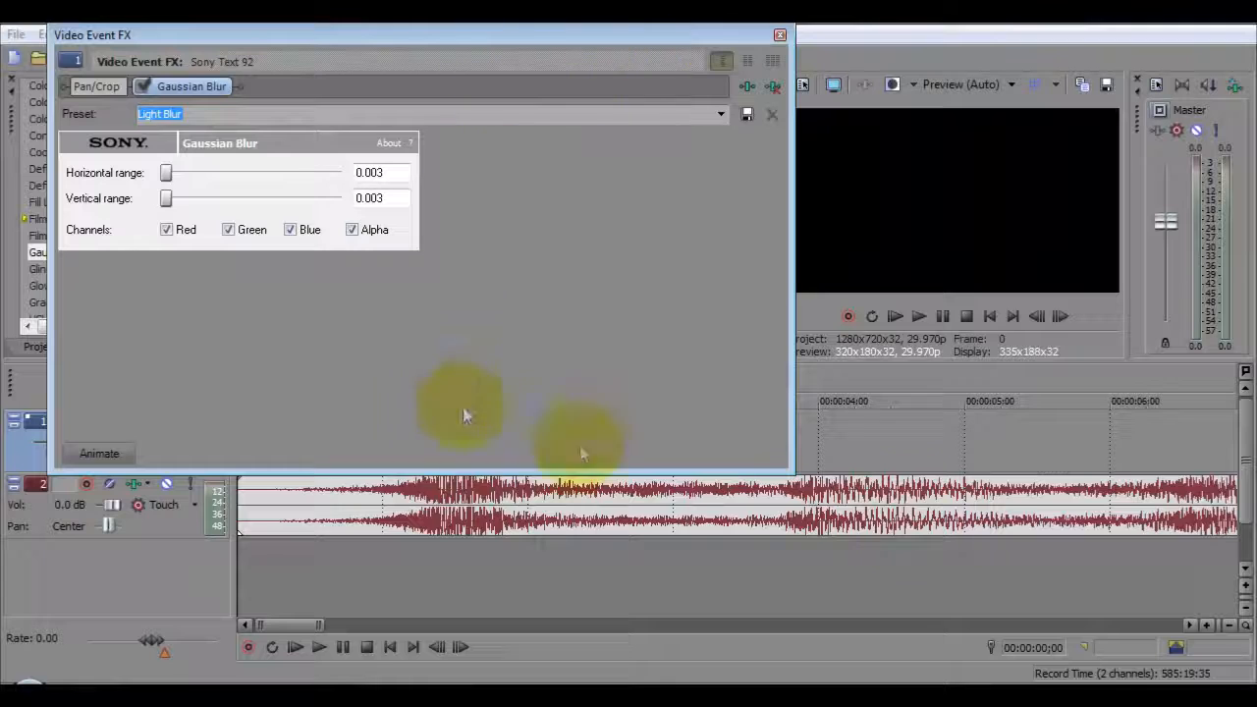
# - Show the Gaussian Blur effect's keyframe timeline, enlarge its time area, and preview the blurred SONY slide-in
pyautogui.click(99, 453)
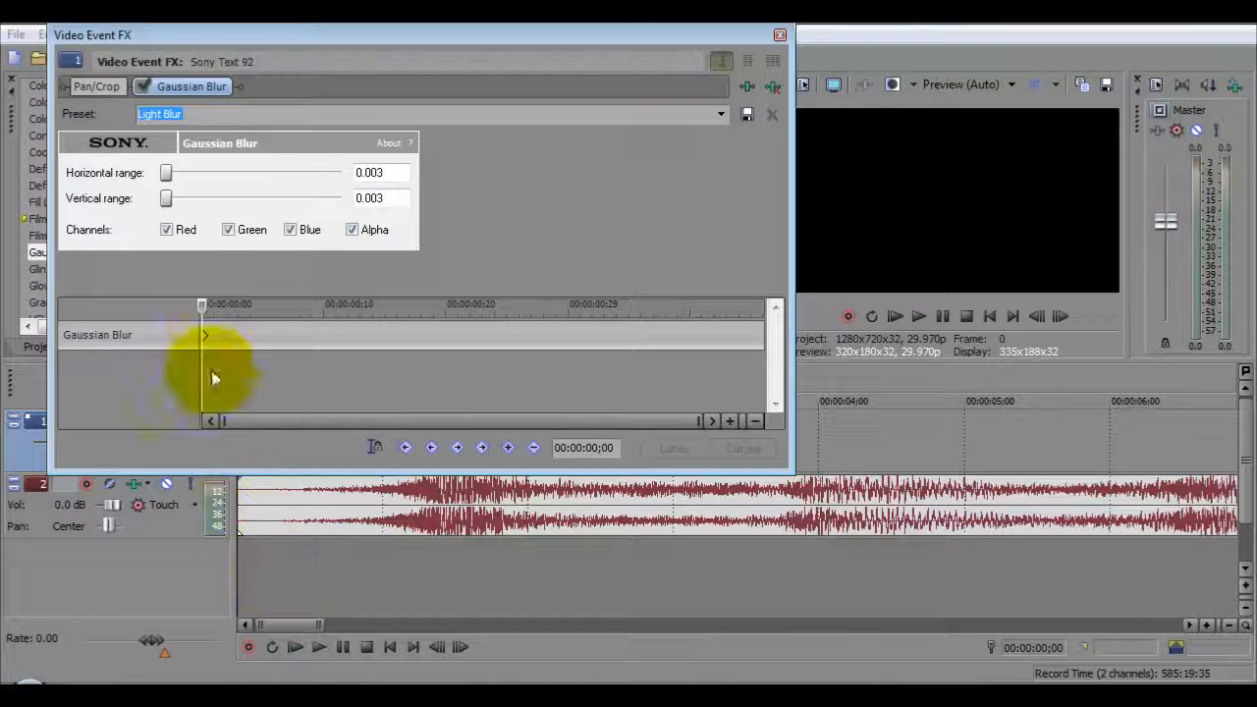
pyautogui.moveTo(203, 304); pyautogui.dragTo(155, 305)
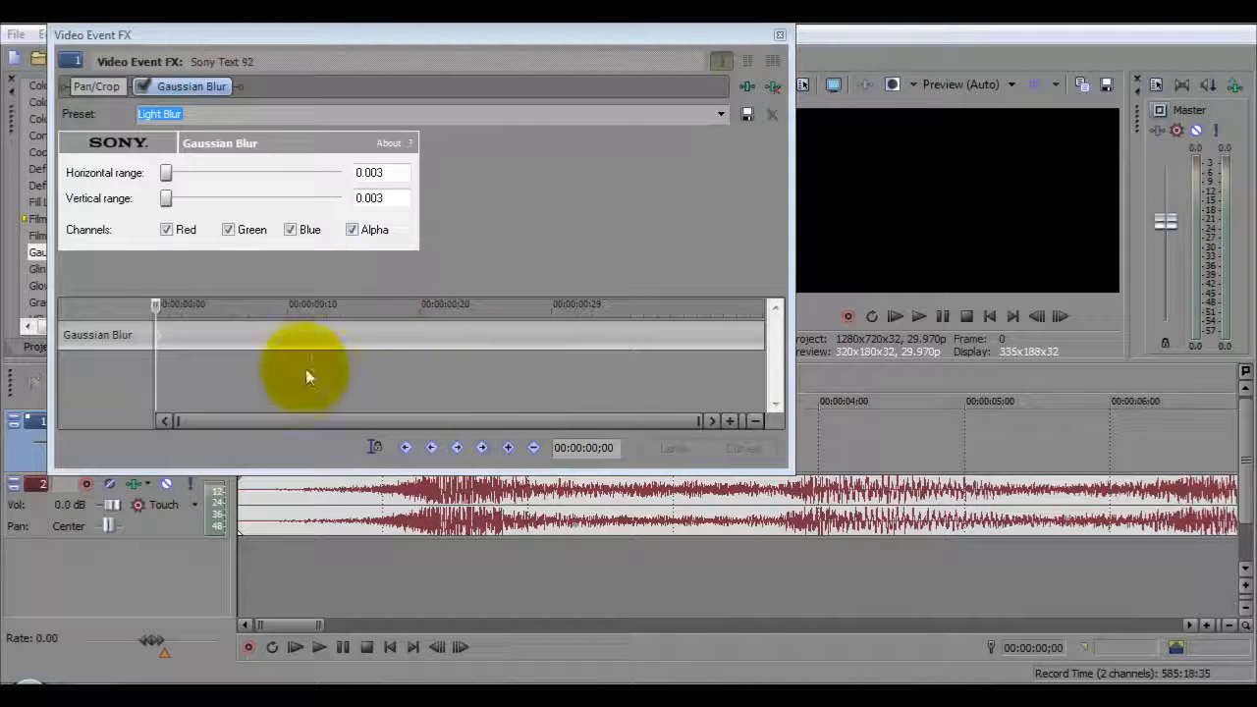
pyautogui.click(318, 647)
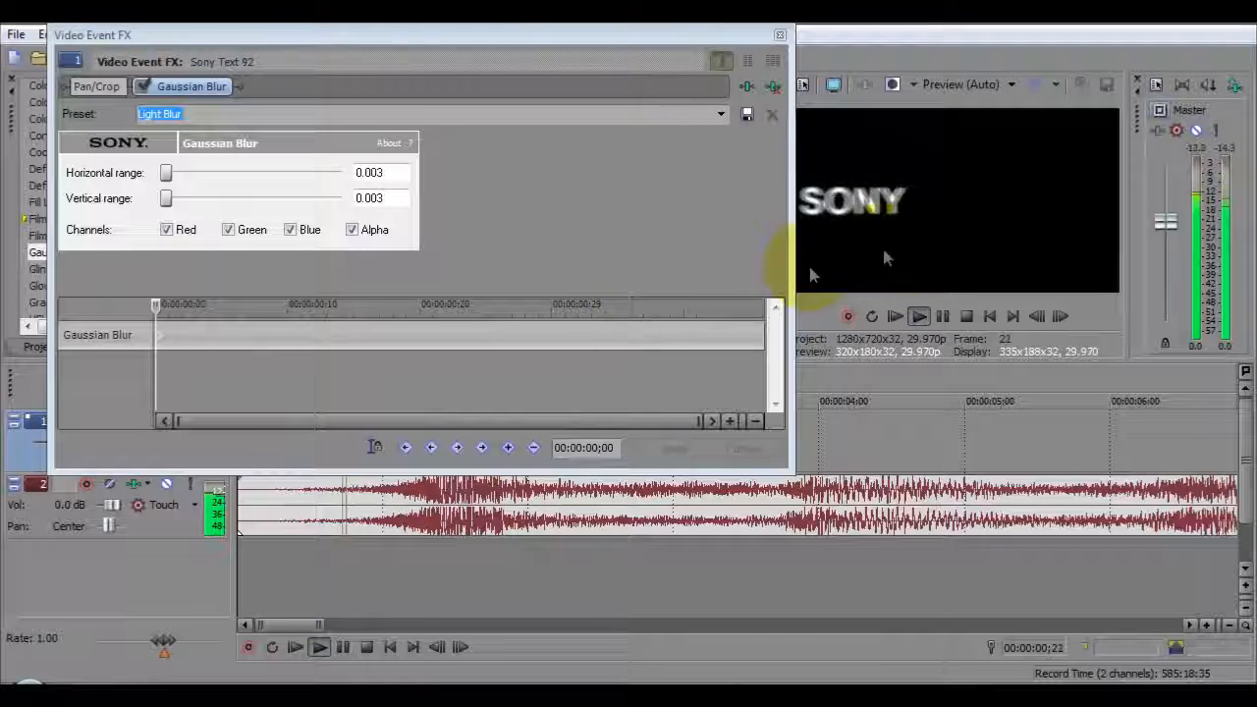
pyautogui.click(366, 647)
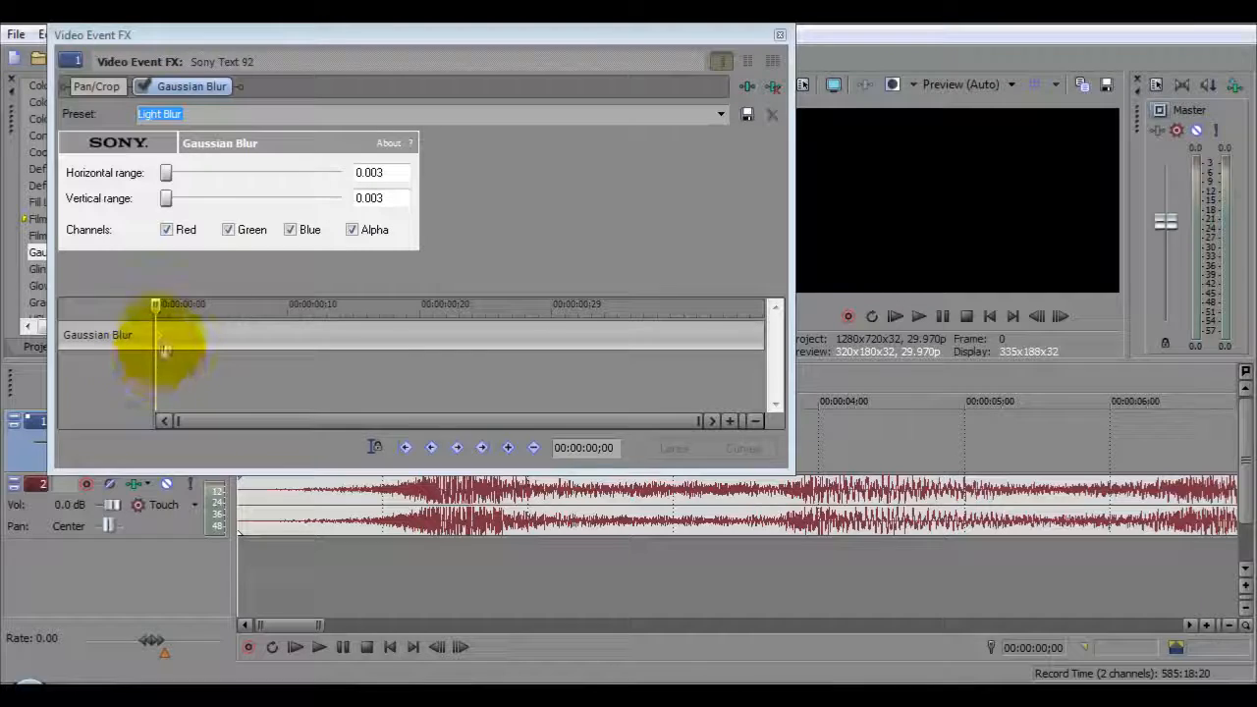
# - Set the Gaussian Blur horizontal range to 1.000 at the SONY event's start and preview the slide-in
pyautogui.moveTo(165, 173); pyautogui.dragTo(346, 173)
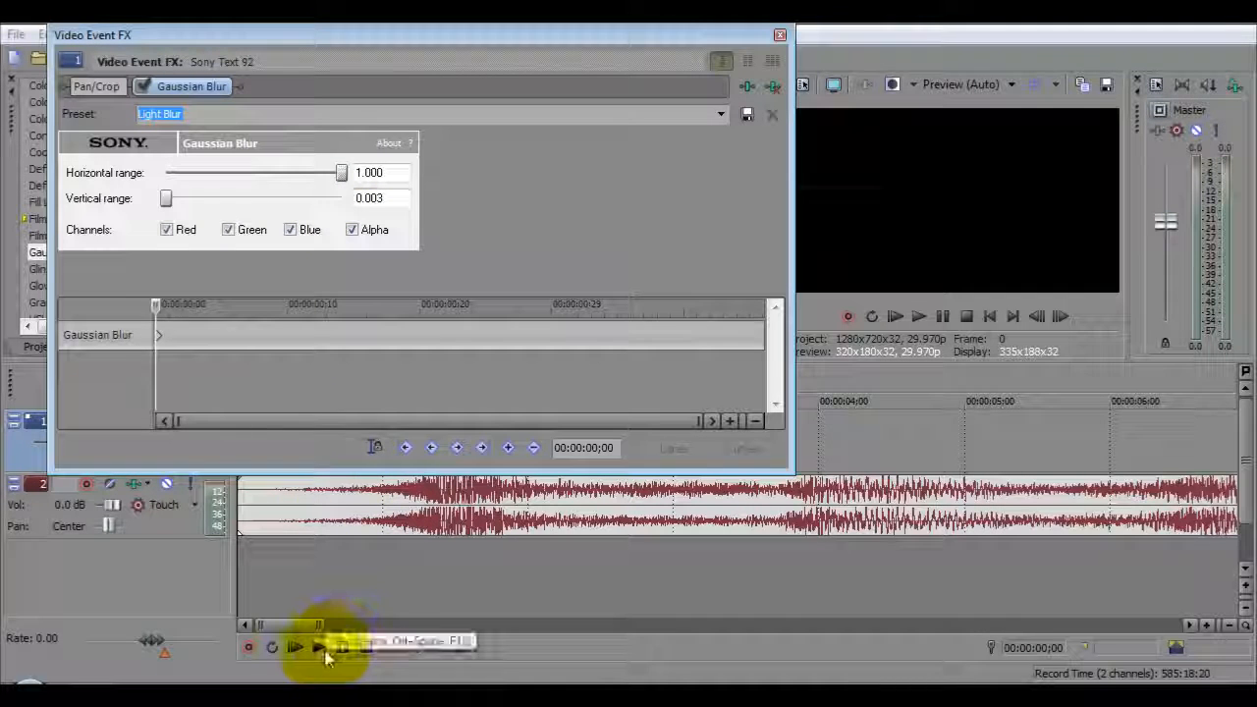
pyautogui.click(321, 648)
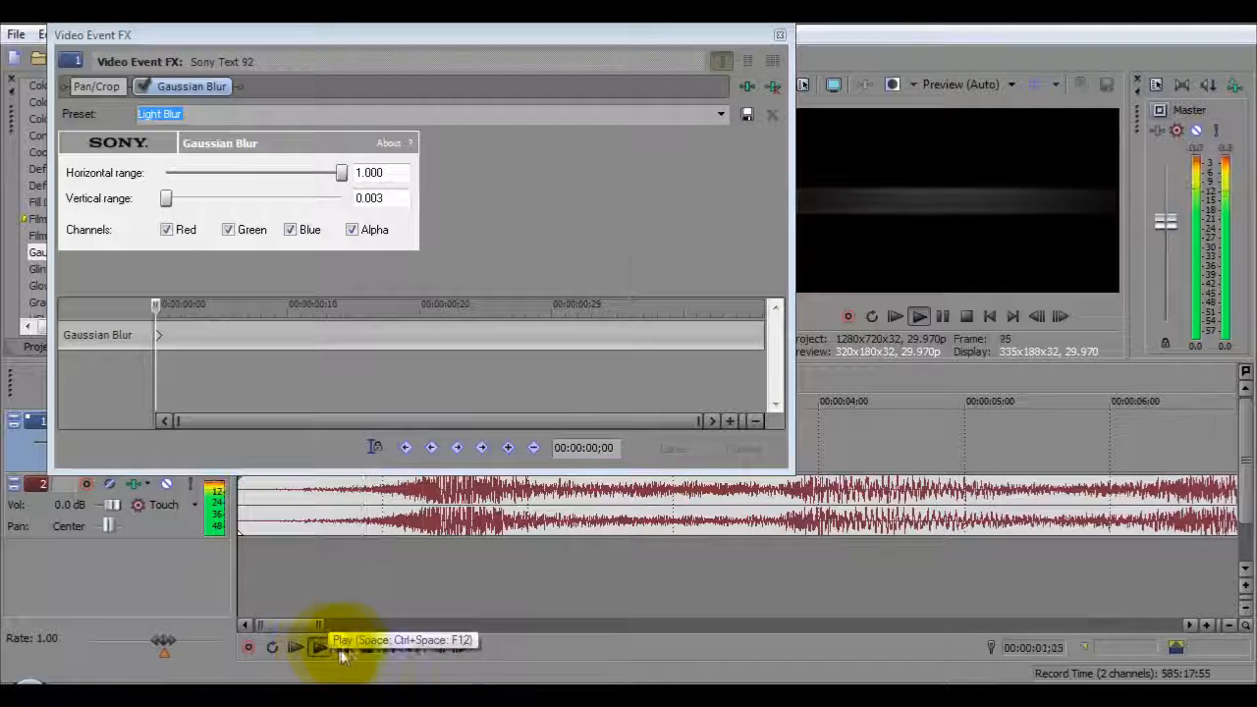
pyautogui.click(368, 650)
pyautogui.click(379, 647)
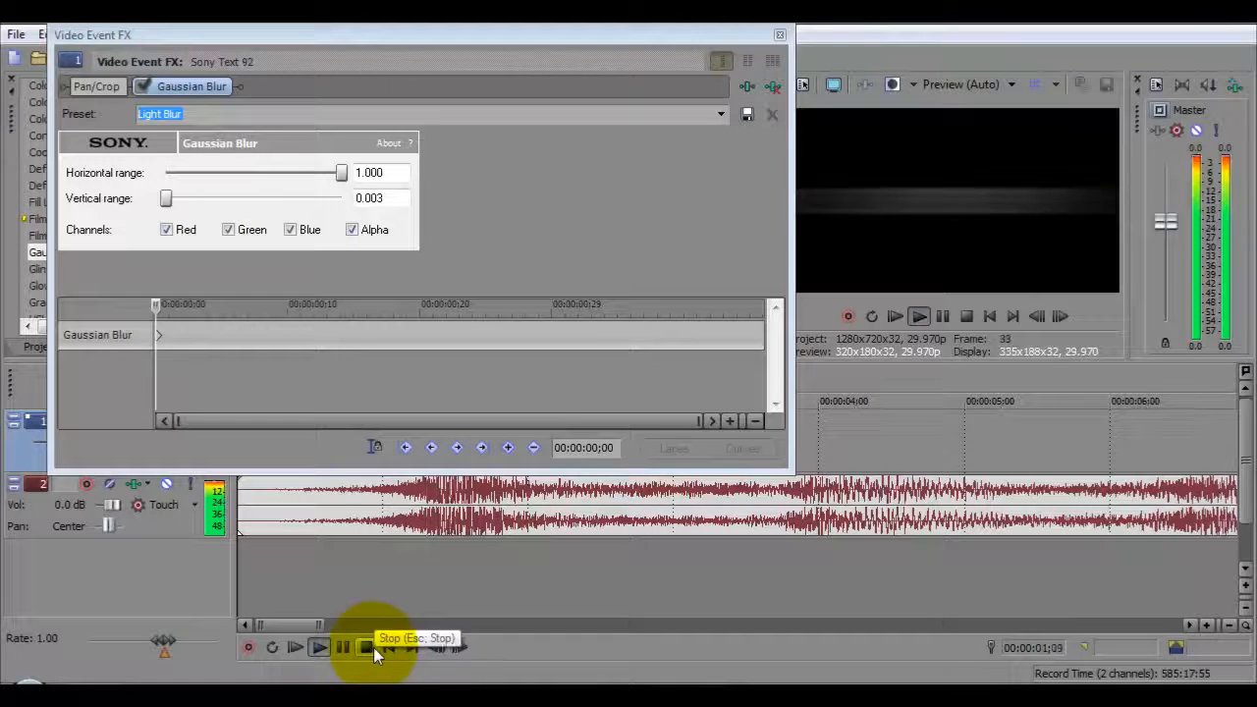
pyautogui.click(373, 647)
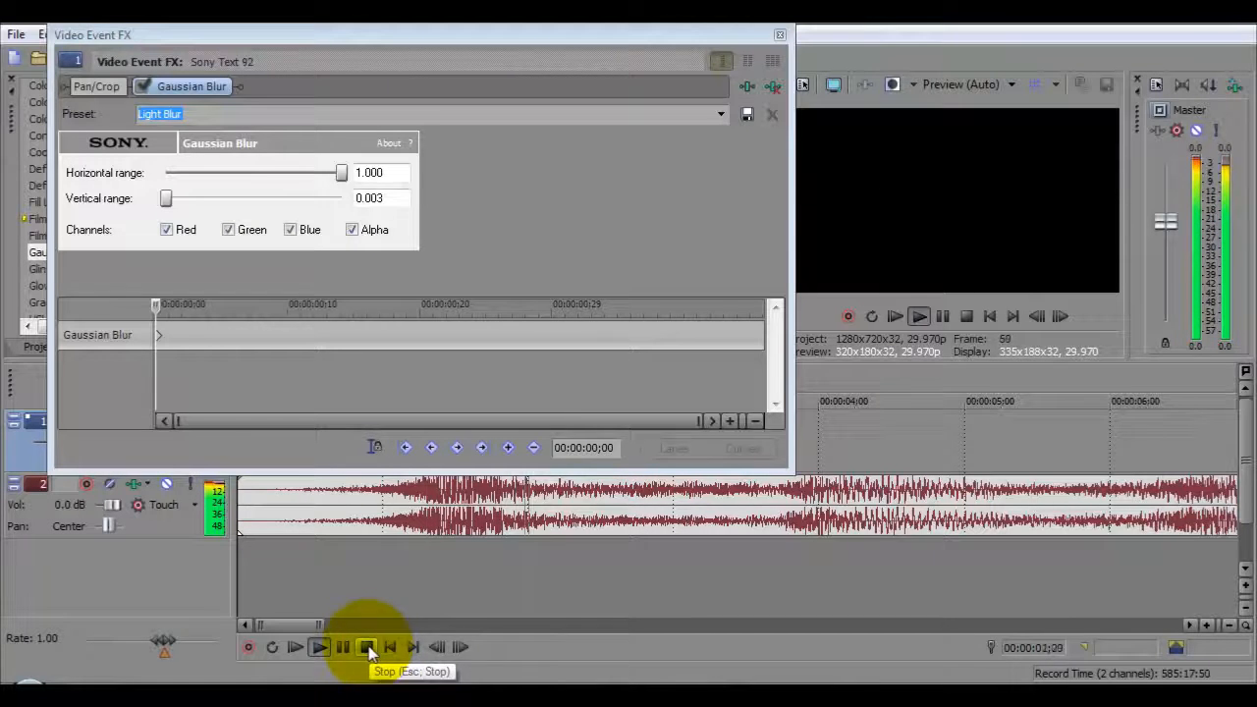
# - Keyframe the Gaussian Blur horizontal range to 0.000 at 00:00:01;14, preview the slide-in, and close the effect settings
pyautogui.moveTo(155, 305); pyautogui.dragTo(743, 303)
pyautogui.moveTo(341, 172); pyautogui.dragTo(163, 175)
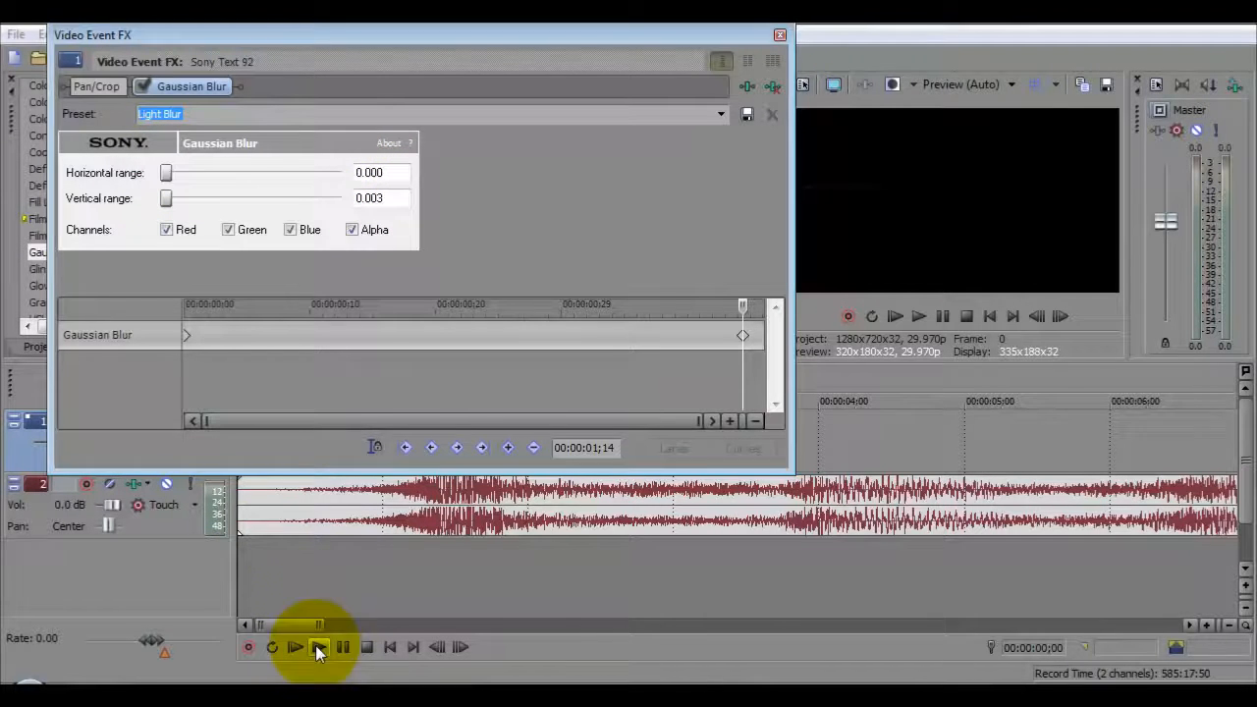
pyautogui.click(318, 646)
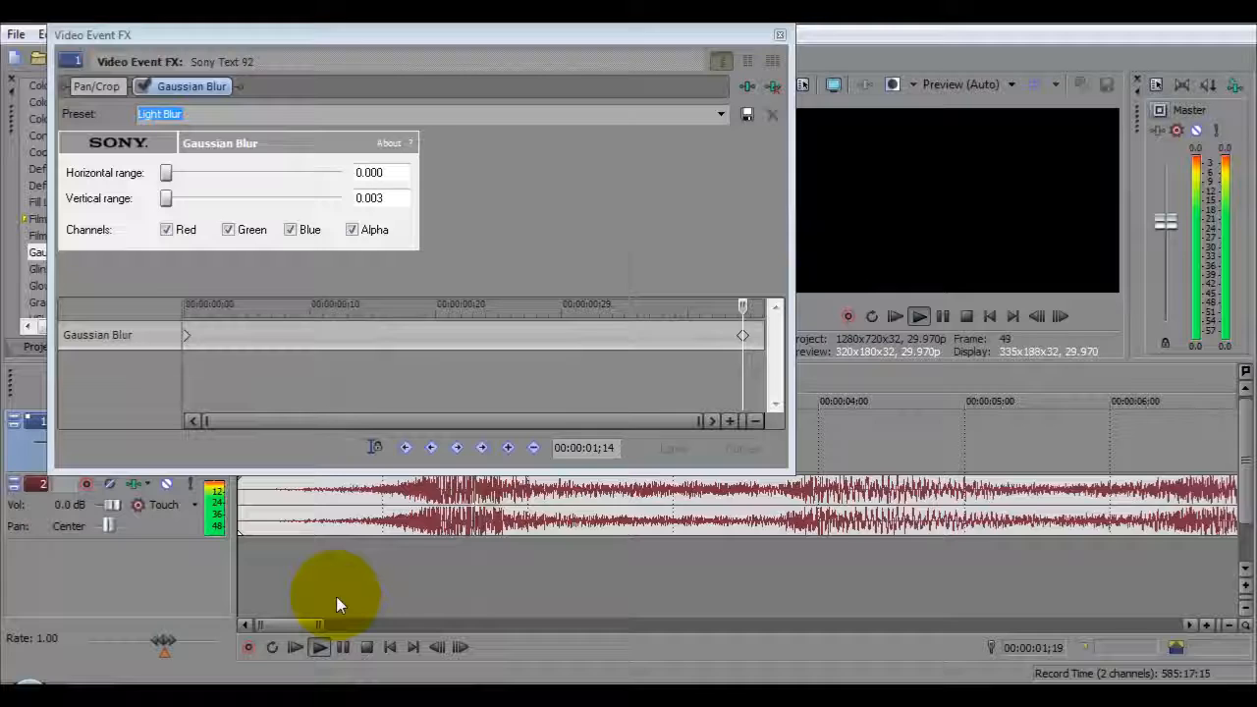
pyautogui.click(387, 648)
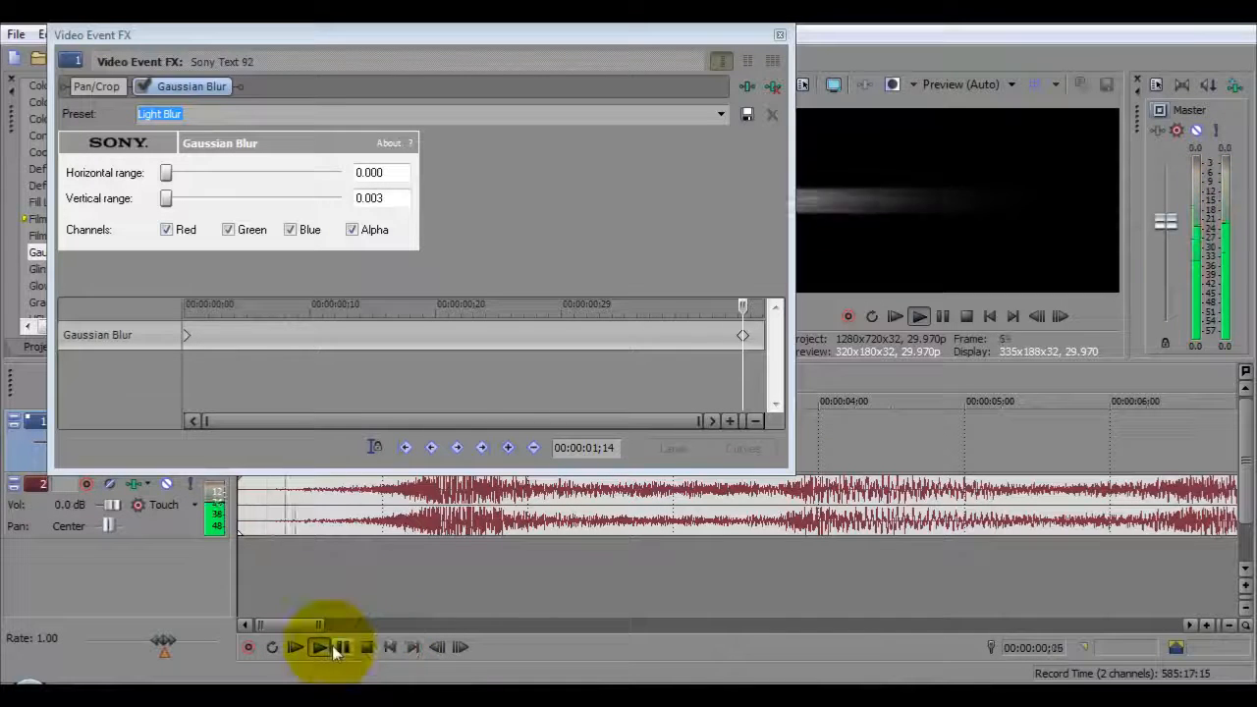
pyautogui.click(364, 647)
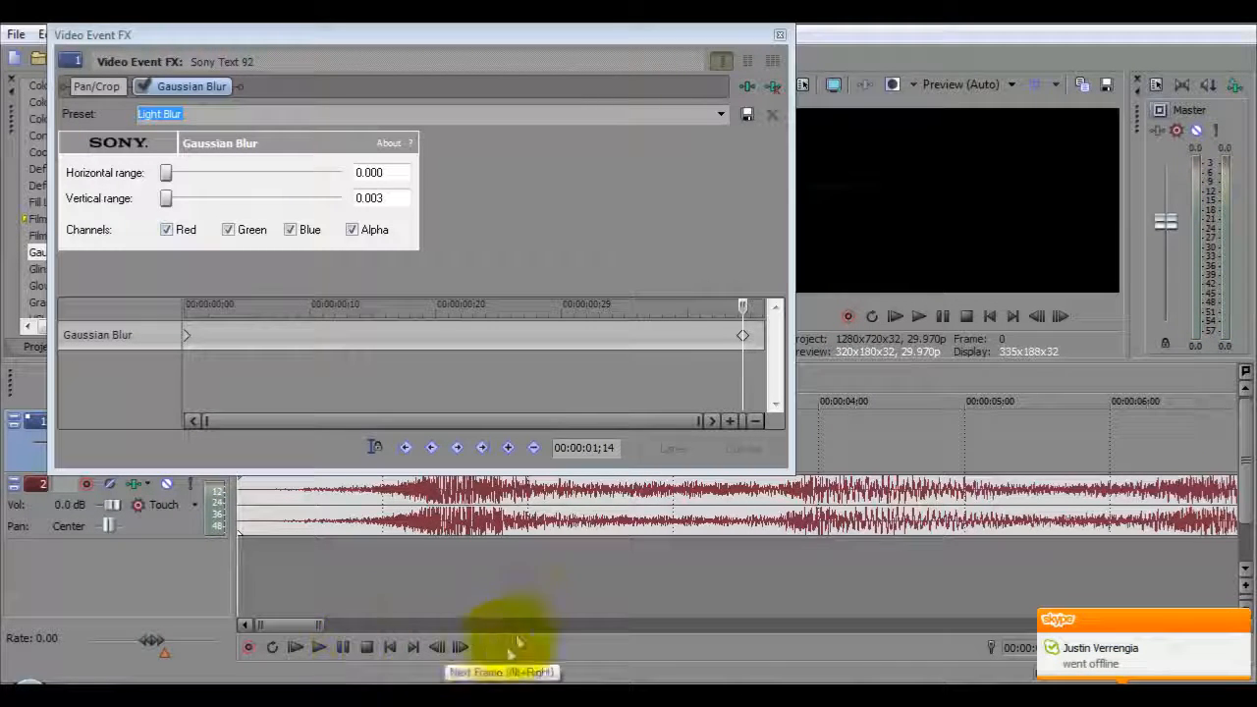
pyautogui.click(780, 35)
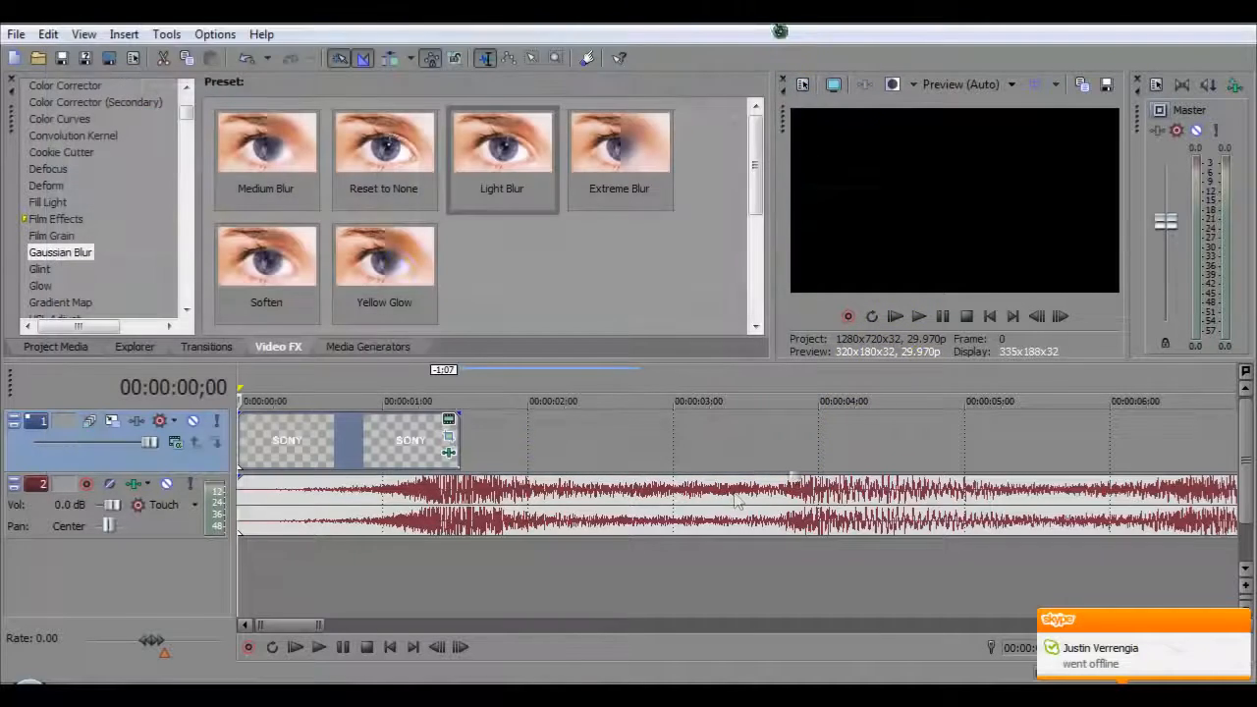
# - Paste a duplicate of the SONY event as a new copy of the source media and place it at about 00:00:02;13
pyautogui.scroll(-3, 479, 457)
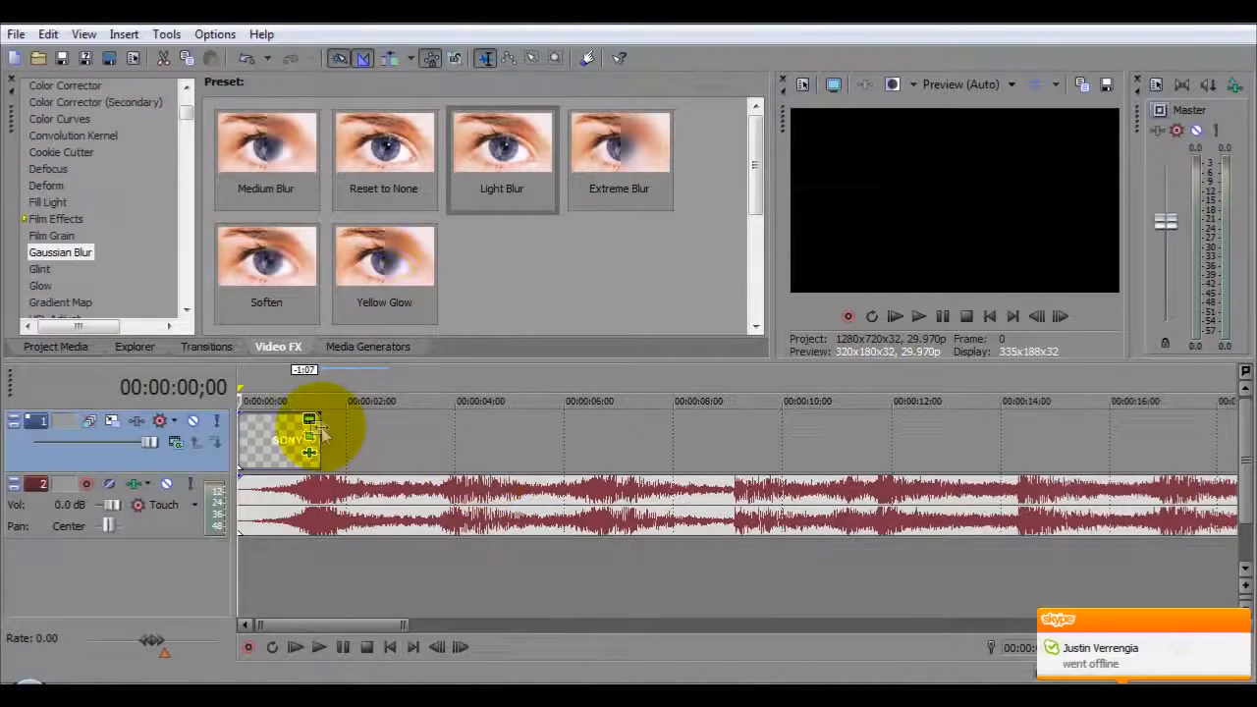
pyautogui.rightClick(263, 437)
pyautogui.click(408, 436)
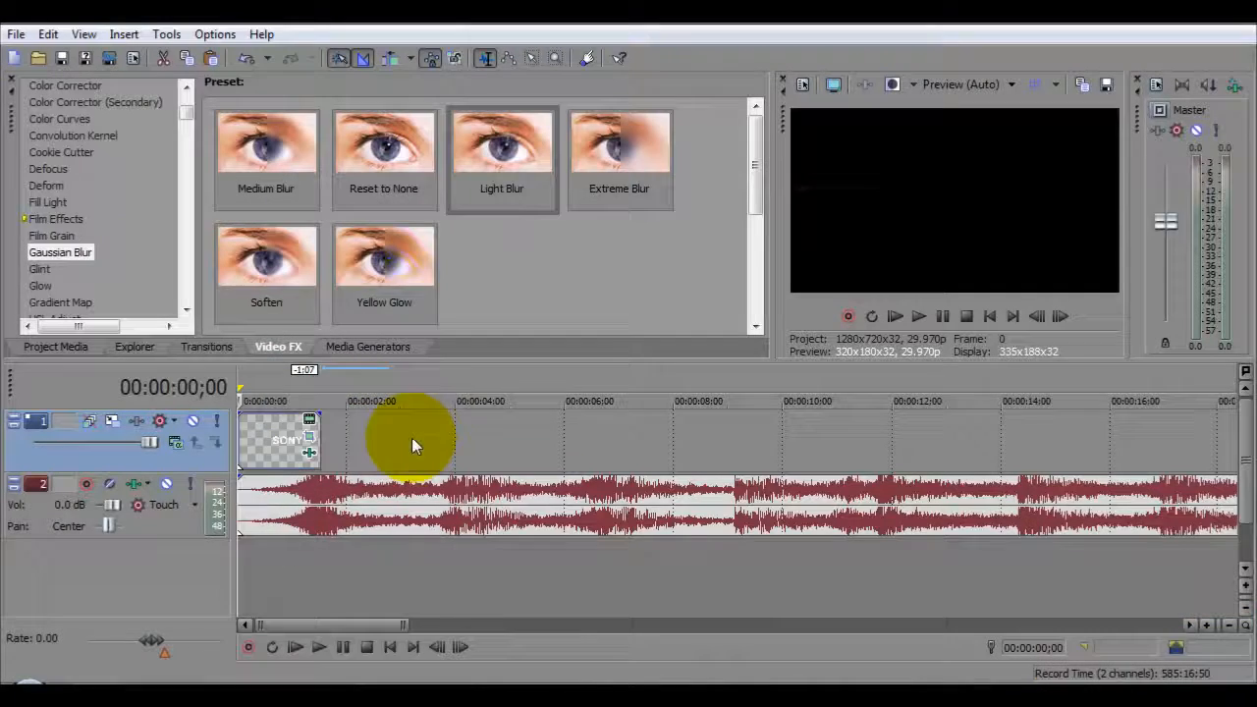
pyautogui.rightClick(412, 436)
pyautogui.click(447, 444)
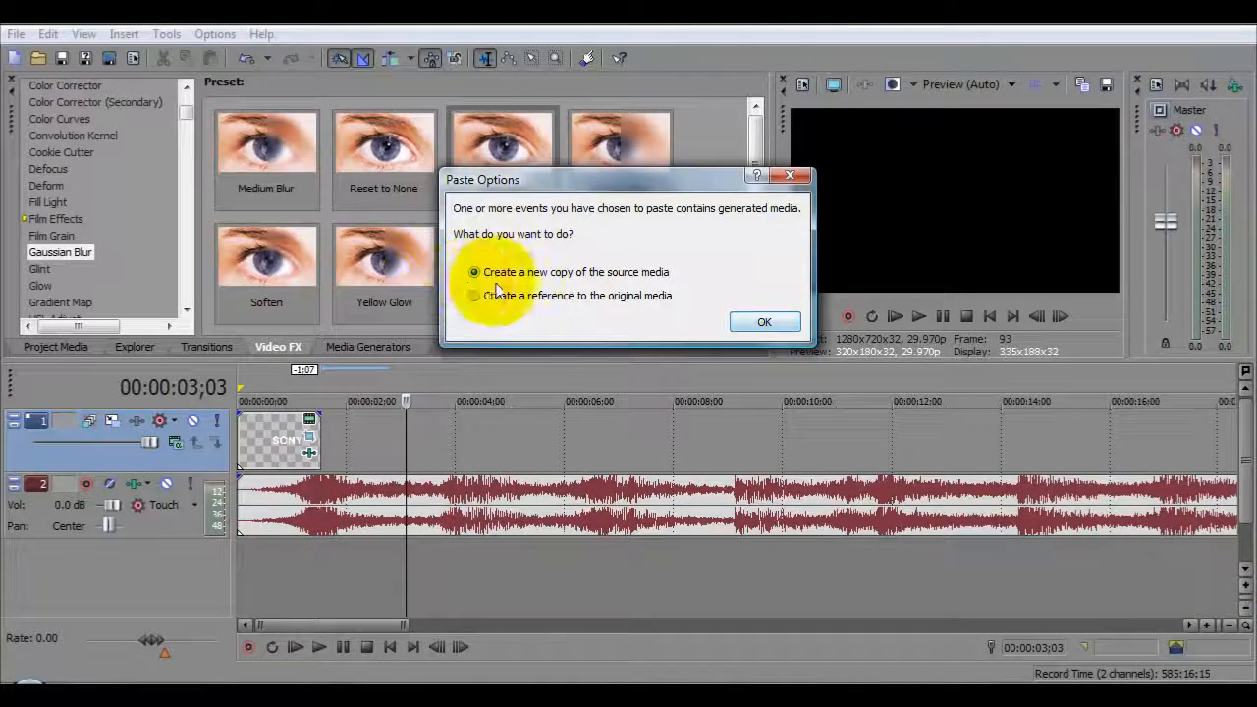
pyautogui.click(755, 322)
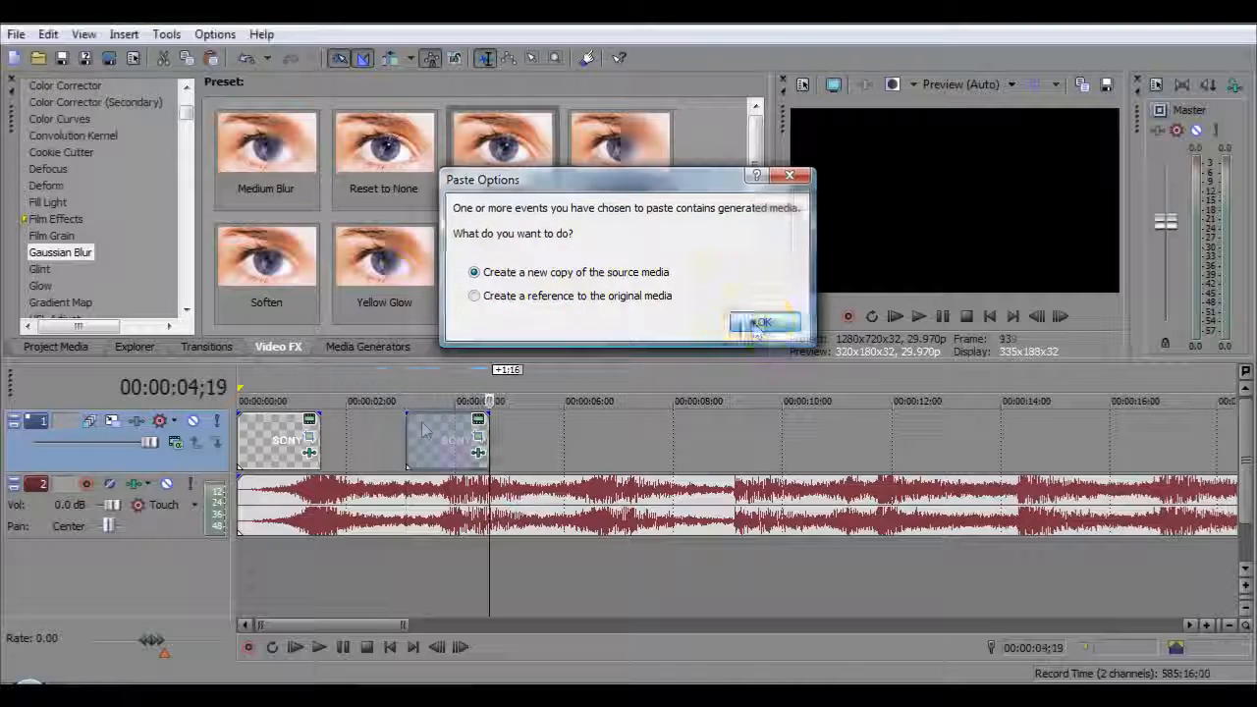
pyautogui.moveTo(449, 462); pyautogui.dragTo(413, 461)
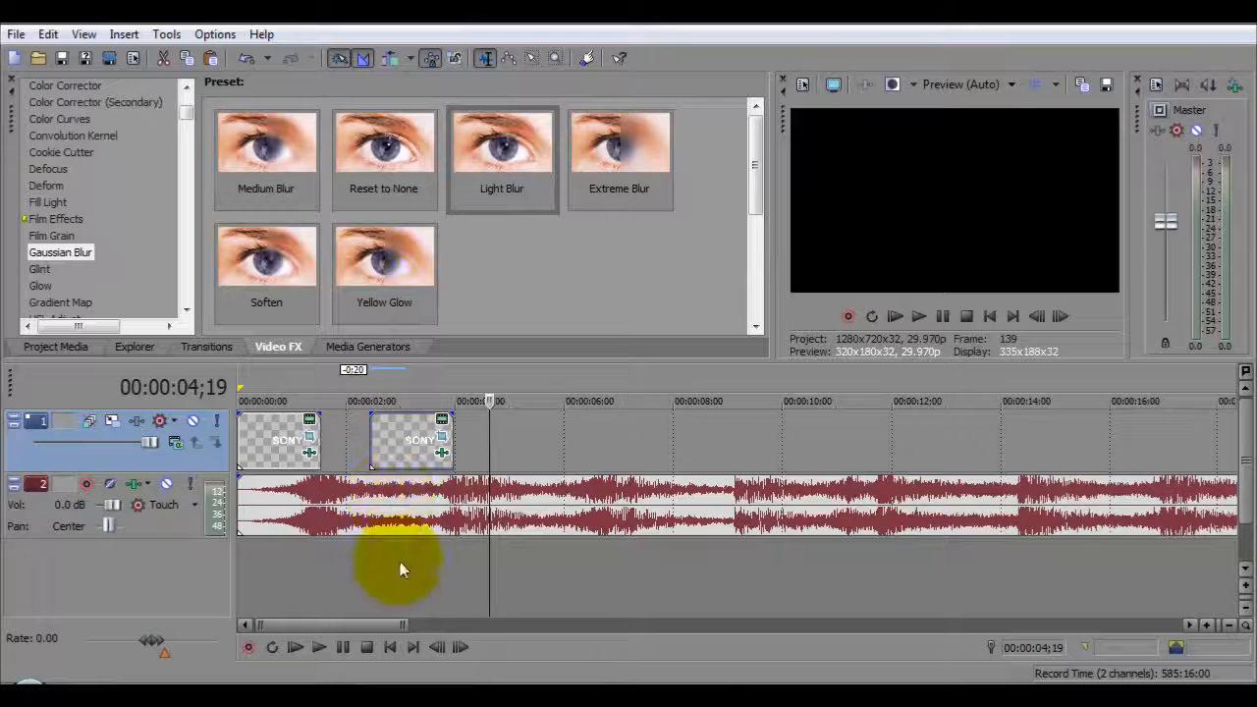
# - Play the sequence from the start to check both SONY slide-ins against the music
pyautogui.click(391, 647)
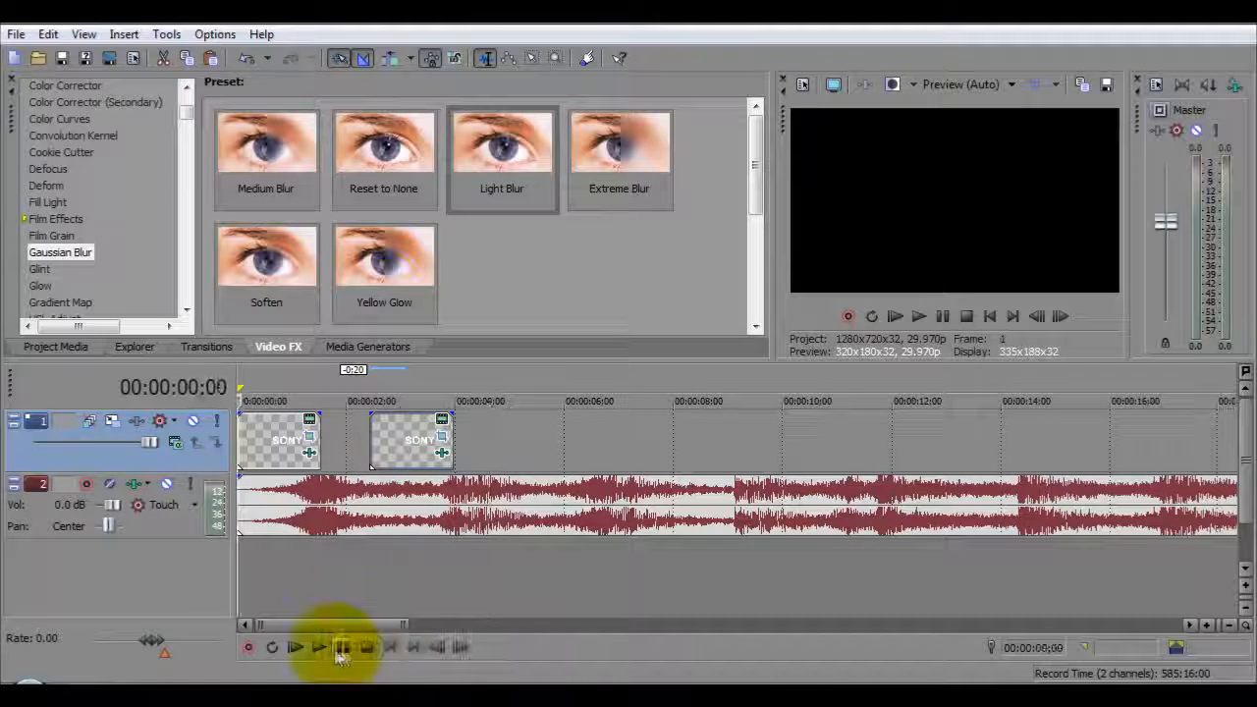
pyautogui.click(319, 646)
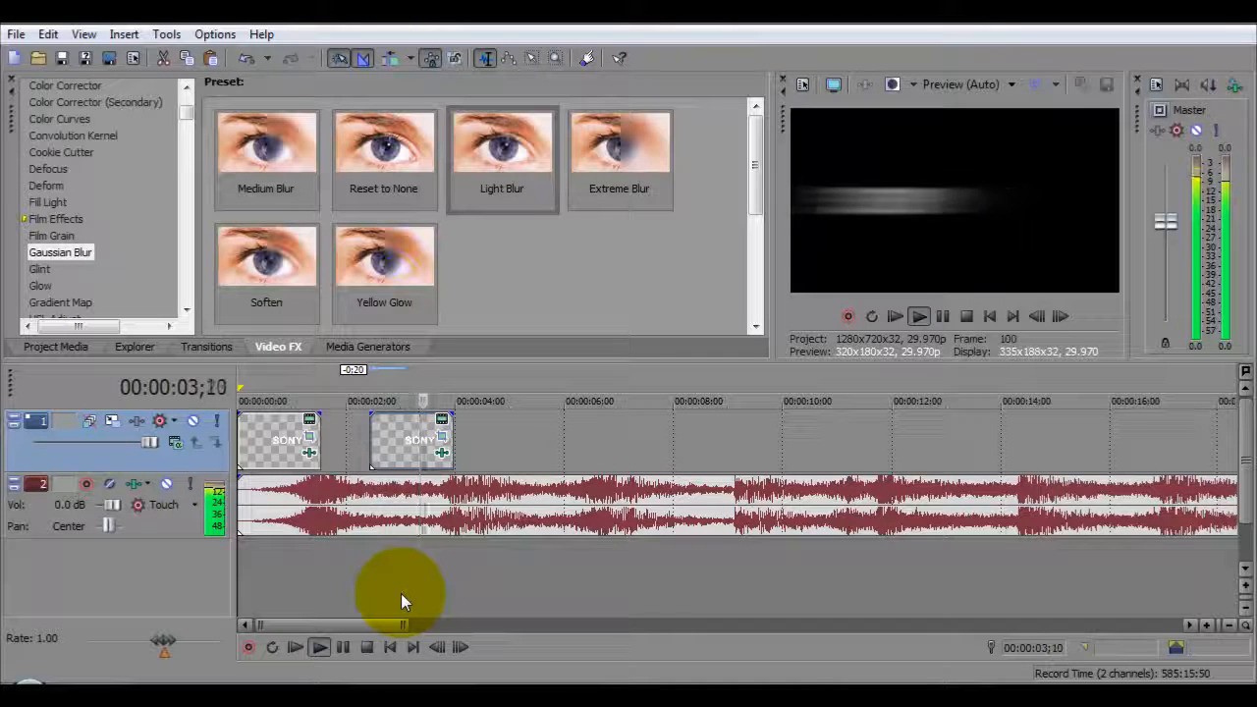
pyautogui.click(366, 648)
# - Move the second SONY event's first pan/crop keyframe to about X Center -221.5, Y Center 354.0 so the text enters from the opposite side
pyautogui.click(405, 449)
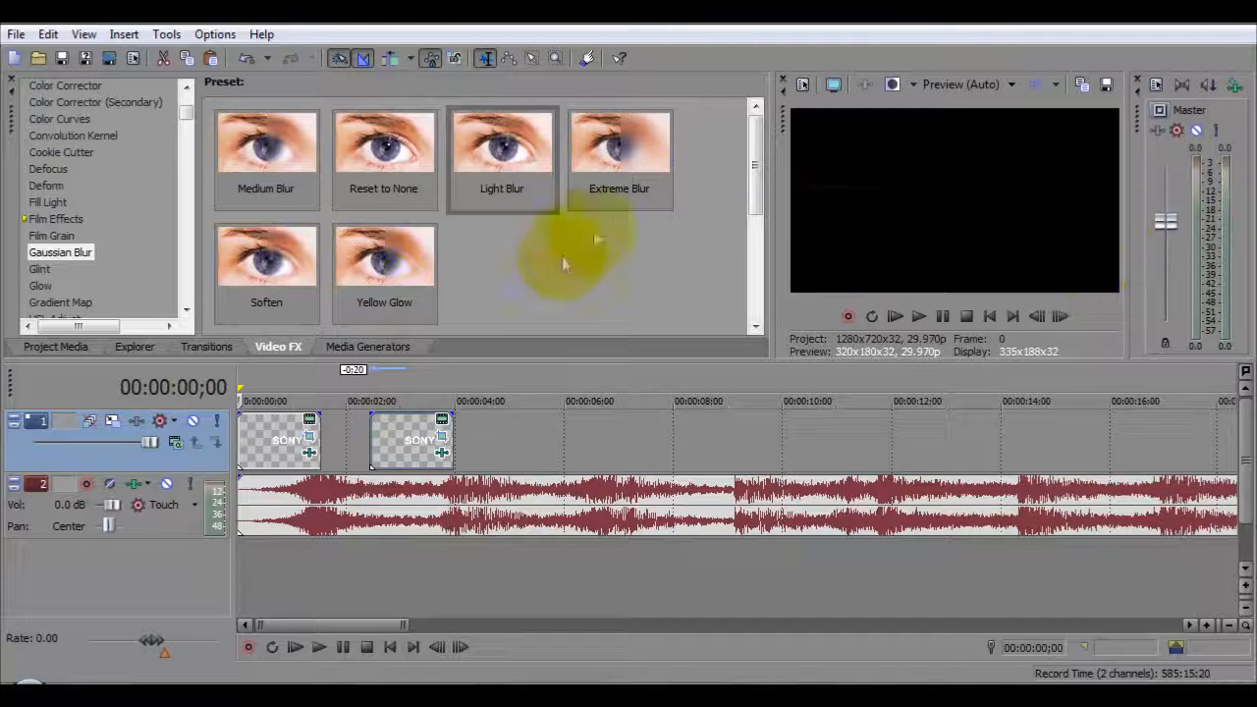
pyautogui.click(442, 440)
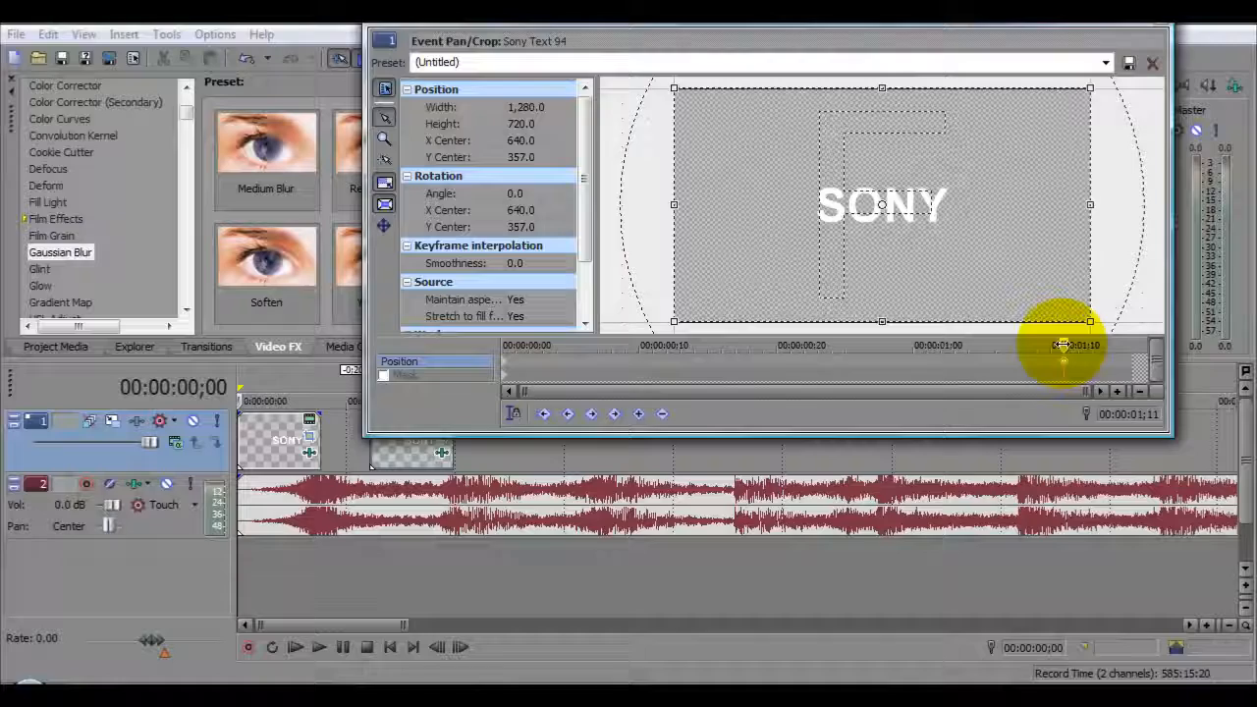
pyautogui.moveTo(1063, 345); pyautogui.dragTo(442, 342)
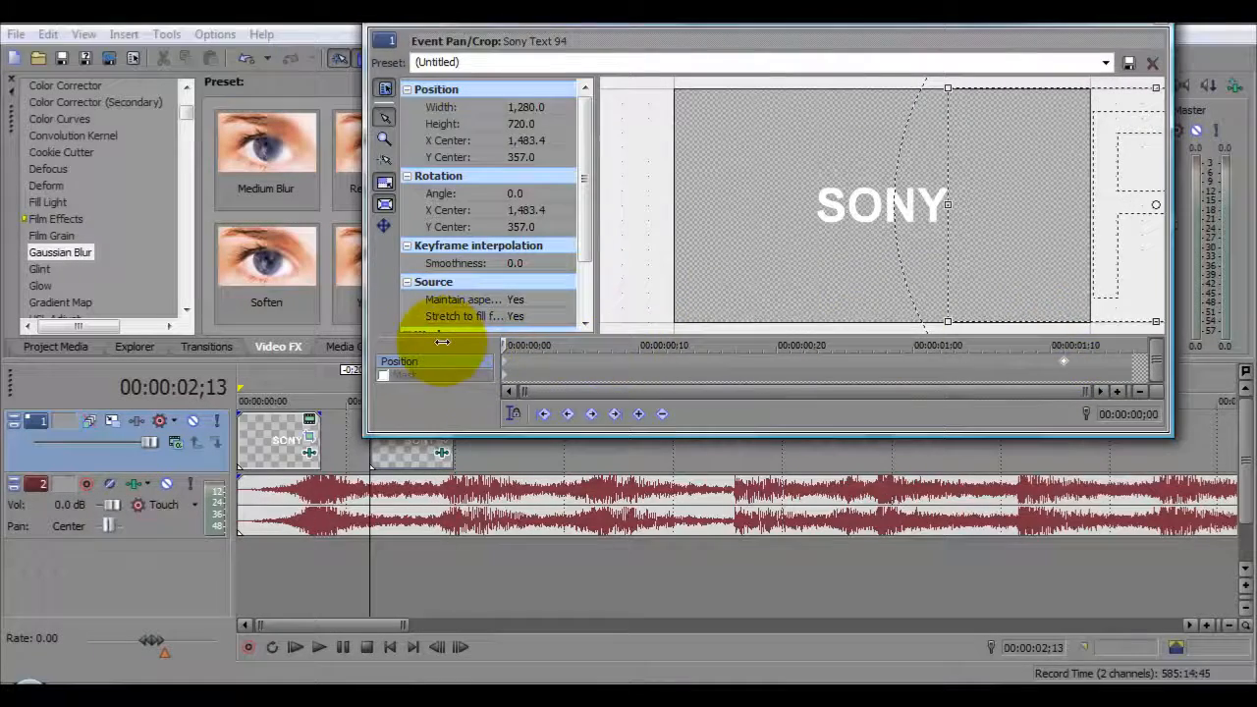
pyautogui.moveTo(1126, 205); pyautogui.dragTo(575, 206)
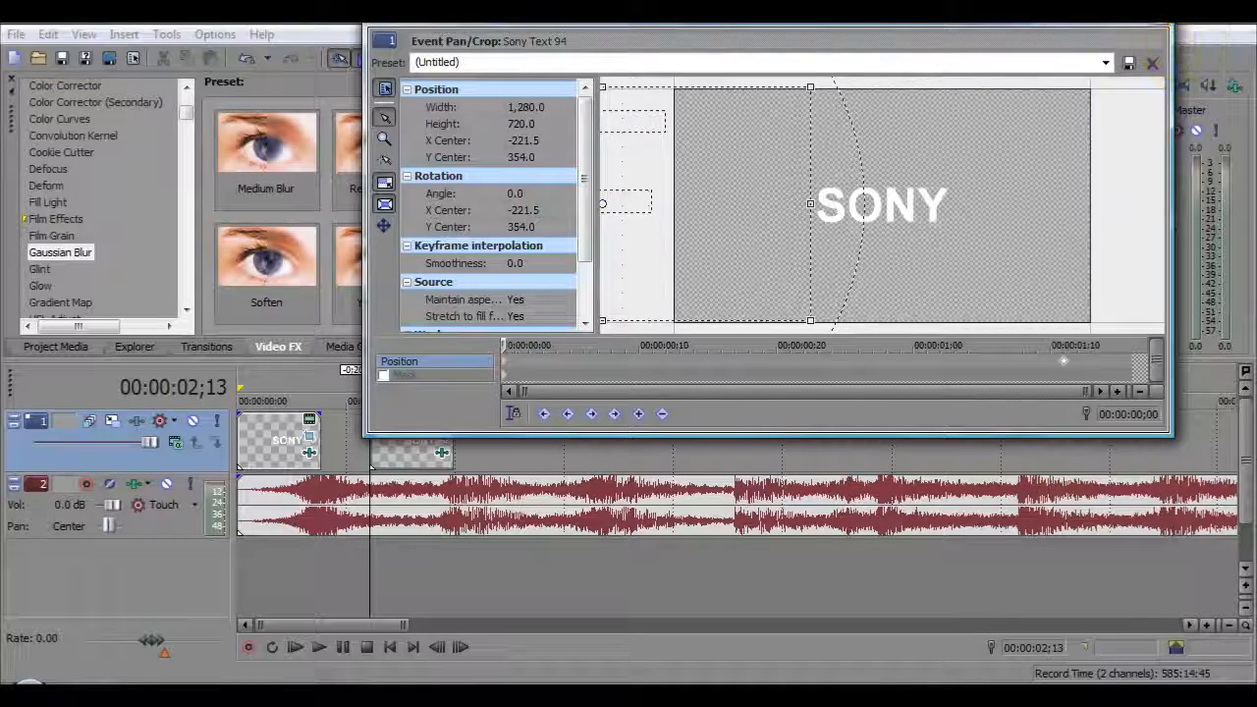
pyautogui.click(1161, 39)
# - Replay the sequence from the start to check the second SONY event's reversed slide-in
pyautogui.click(390, 648)
pyautogui.click(320, 650)
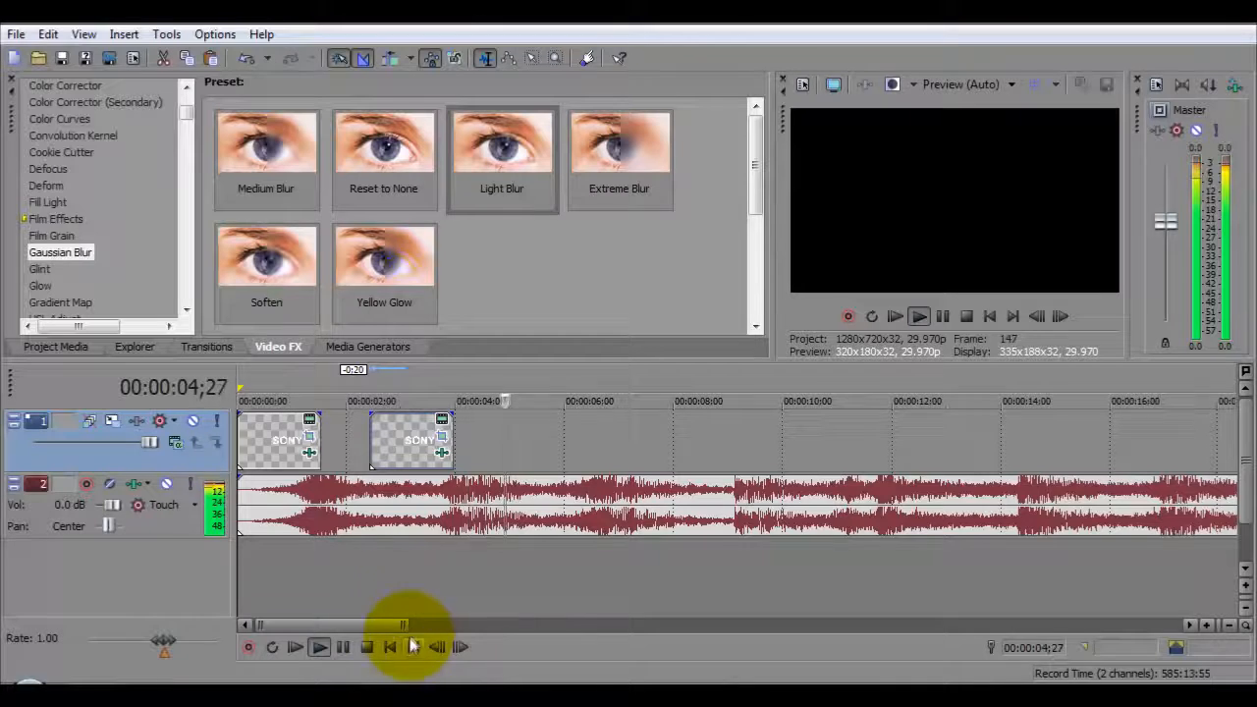
pyautogui.click(366, 648)
pyautogui.click(367, 648)
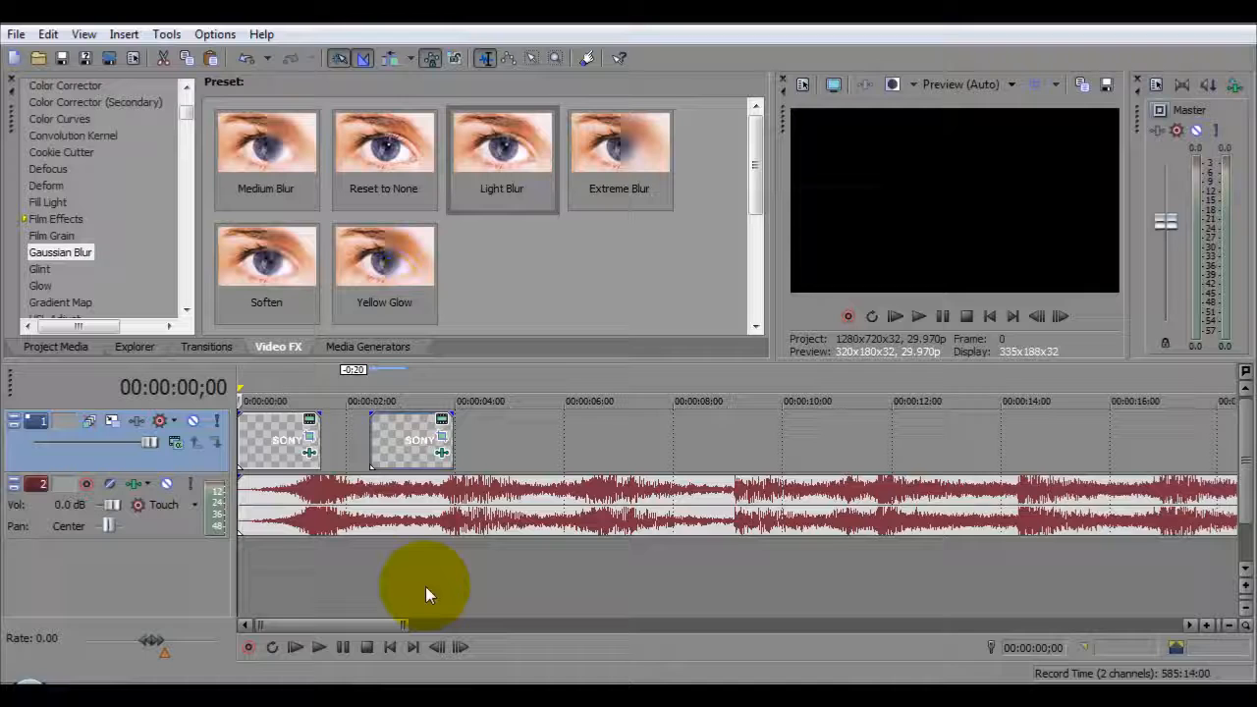
# - Paste the second SONY event as a new copy at 00:00:06;04 and shift the copy 1:10 earlier
pyautogui.rightClick(403, 450)
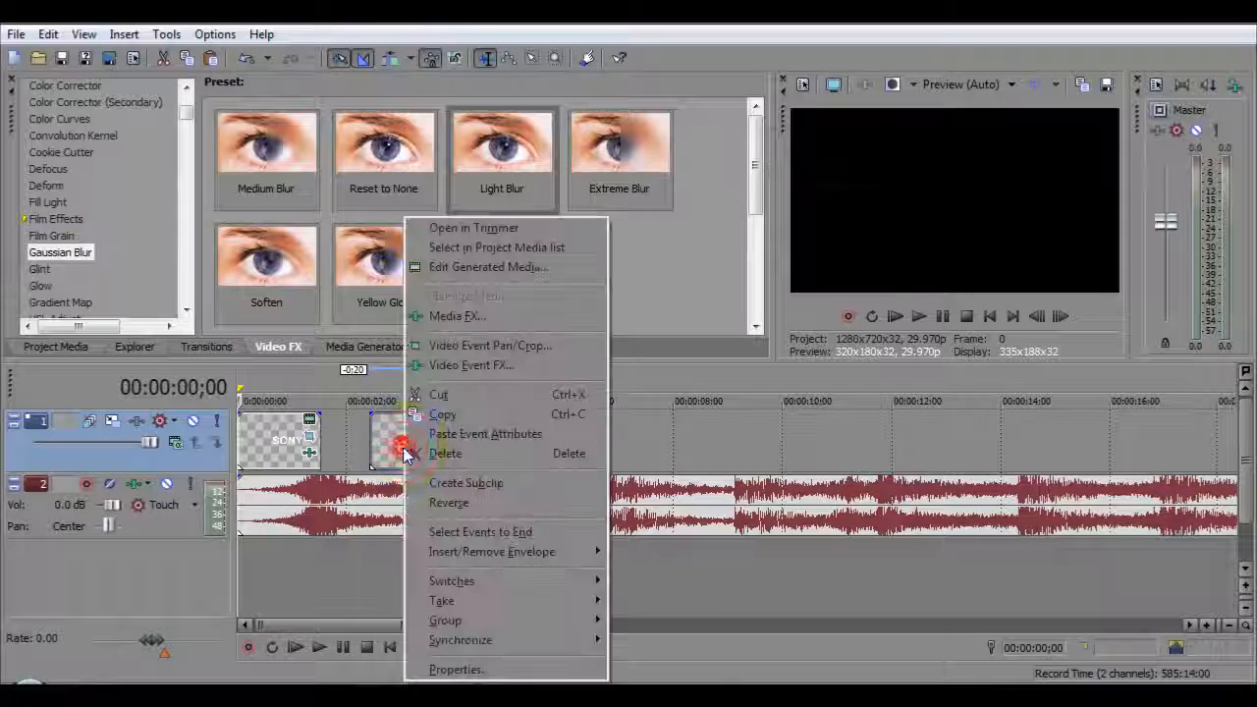
pyautogui.click(463, 413)
pyautogui.click(572, 430)
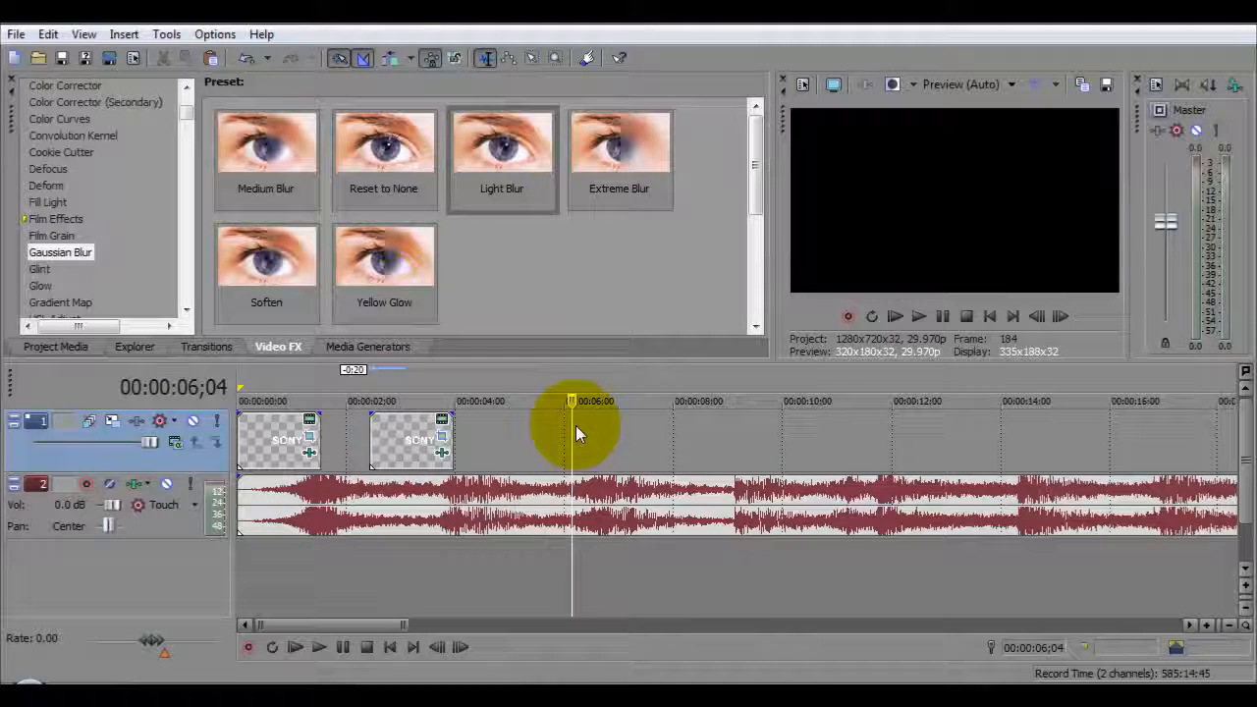
pyautogui.rightClick(576, 430)
pyautogui.click(609, 438)
pyautogui.click(752, 320)
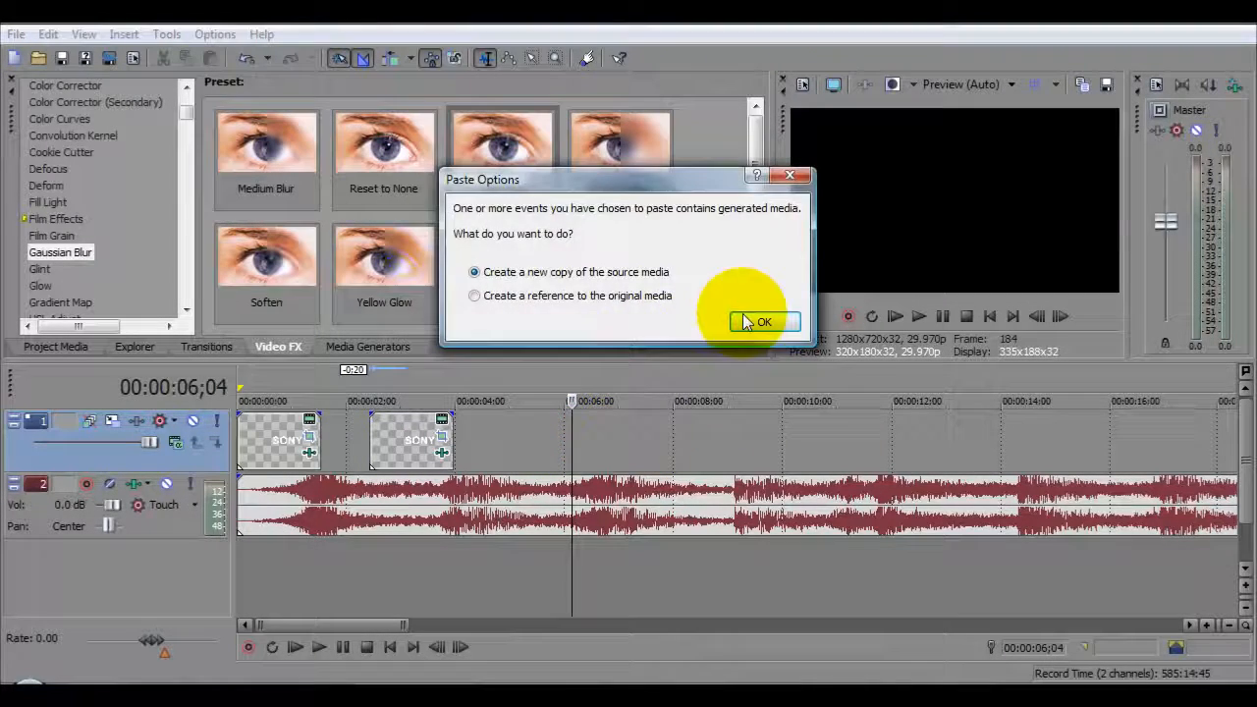
pyautogui.click(612, 437)
pyautogui.moveTo(600, 447); pyautogui.dragTo(526, 449)
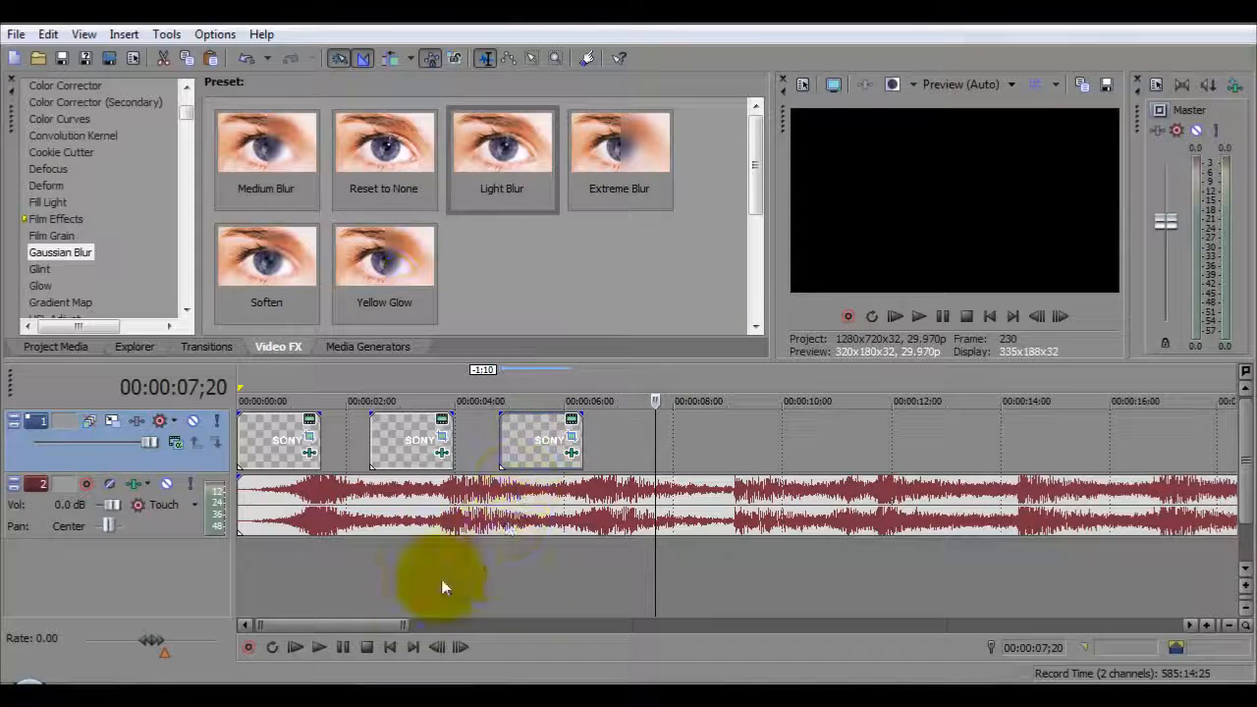
# - Play the sequence from the start to check the timing of the three SONY events
pyautogui.click(390, 650)
pyautogui.click(319, 647)
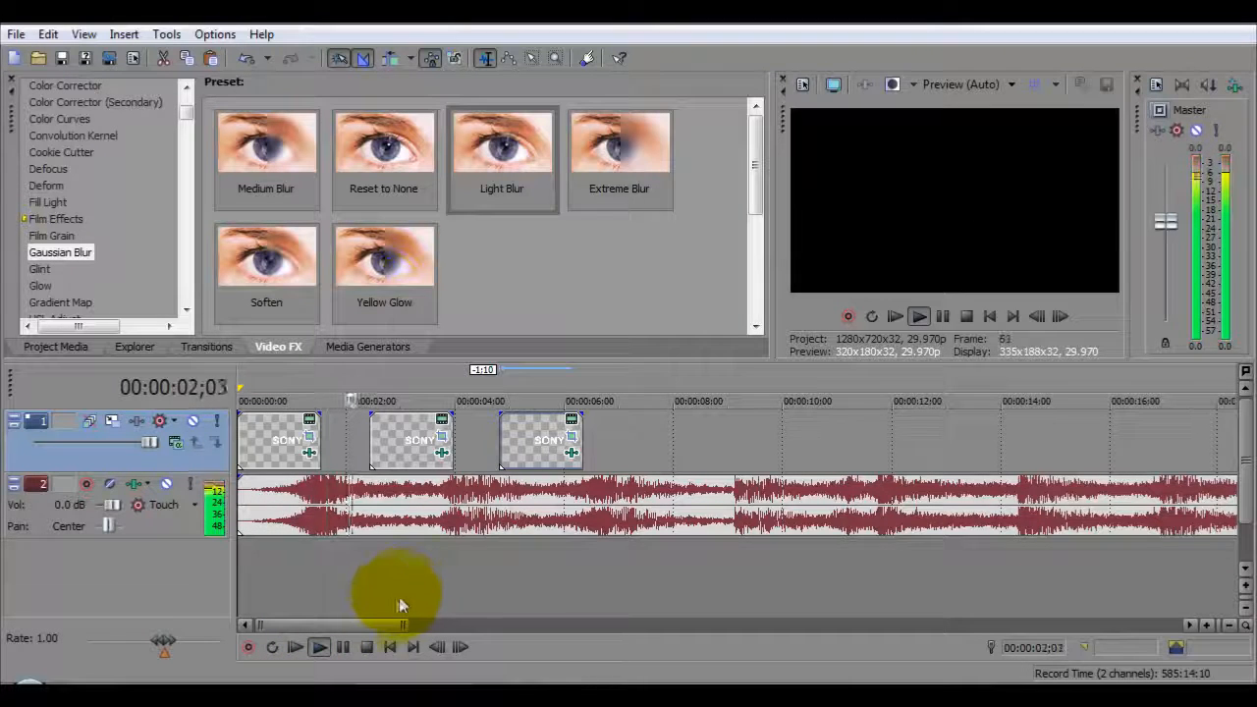
pyautogui.click(369, 648)
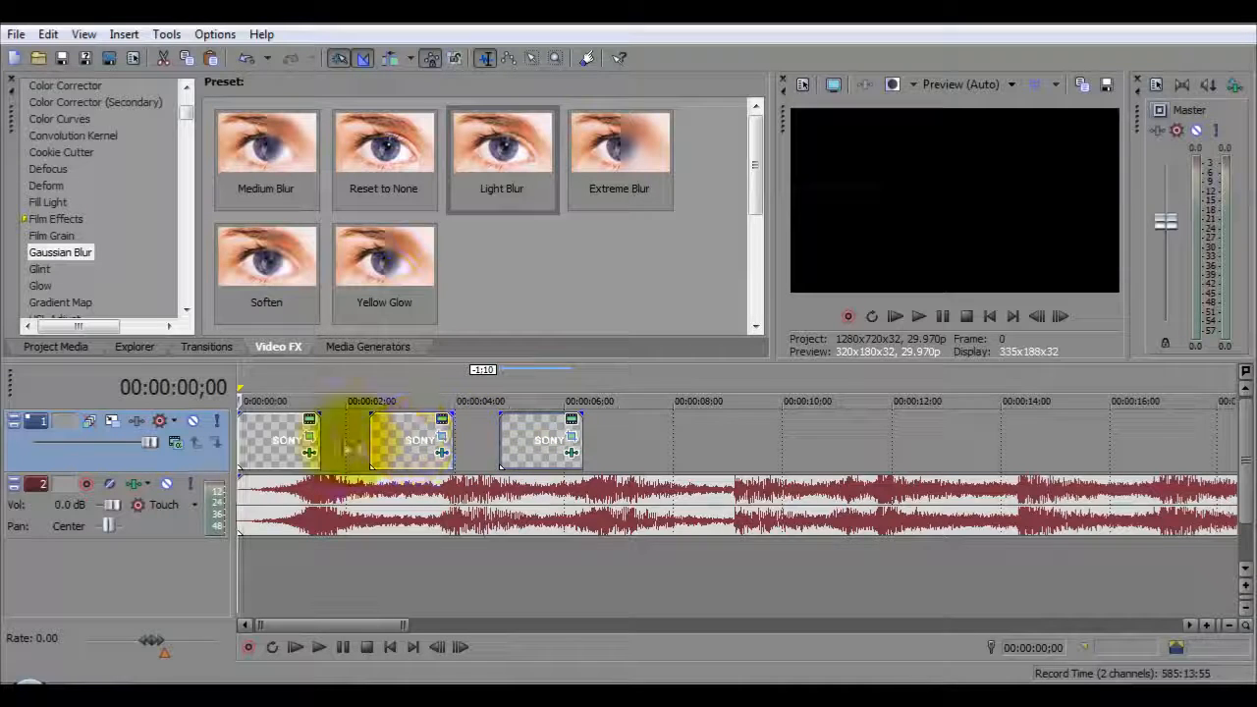
# - Shift the third SONY event 2:19 later and paste a new copy of the first event at 00:00:05;00
pyautogui.moveTo(533, 458); pyautogui.dragTo(676, 444)
pyautogui.rightClick(275, 444)
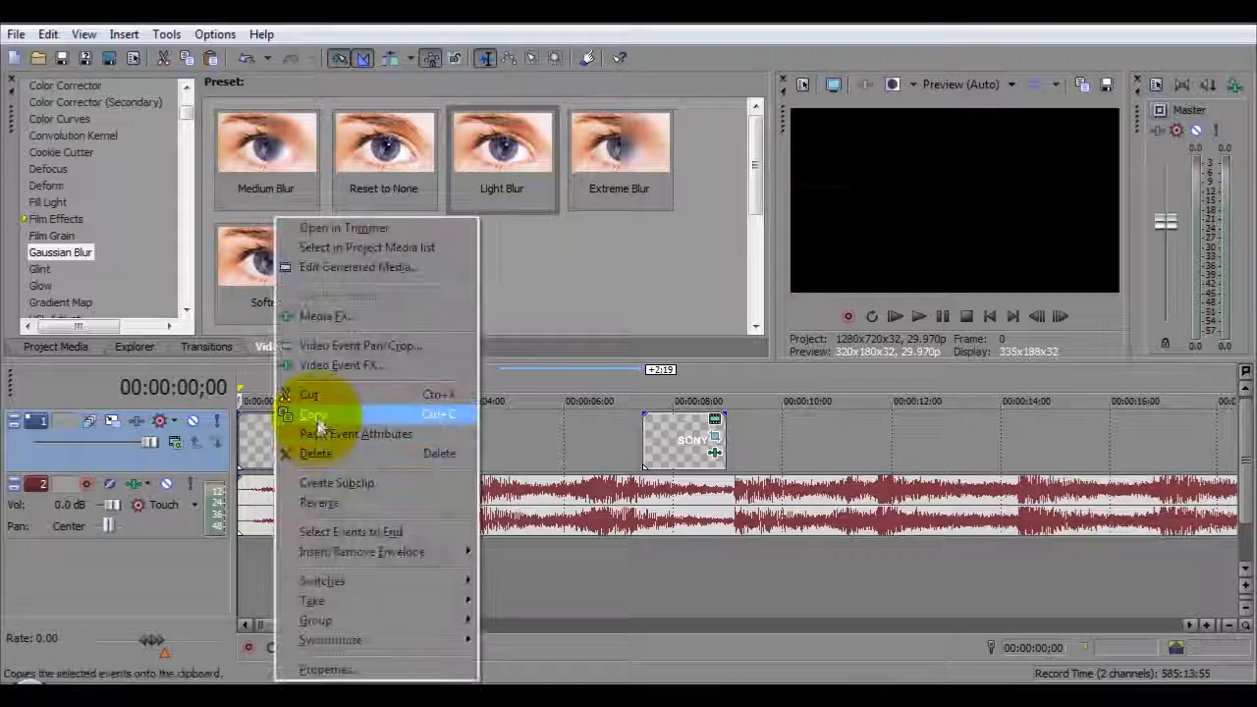
pyautogui.click(314, 416)
pyautogui.click(511, 428)
pyautogui.rightClick(511, 432)
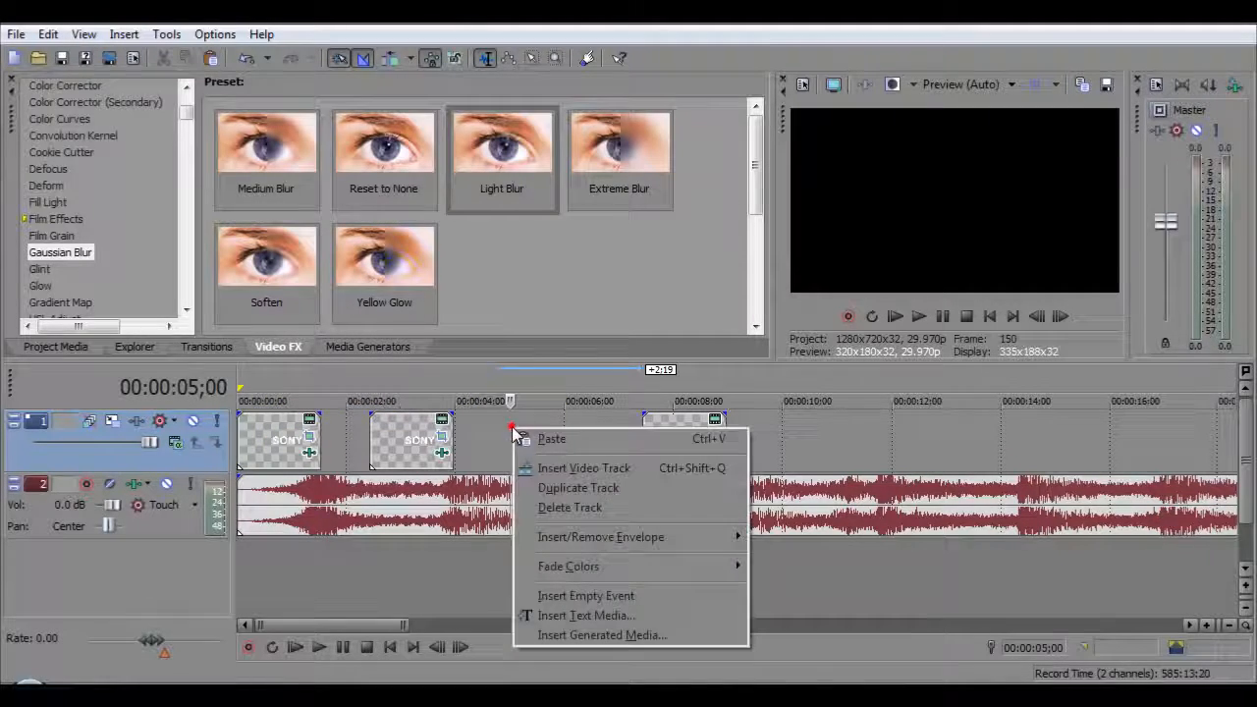
pyautogui.click(542, 440)
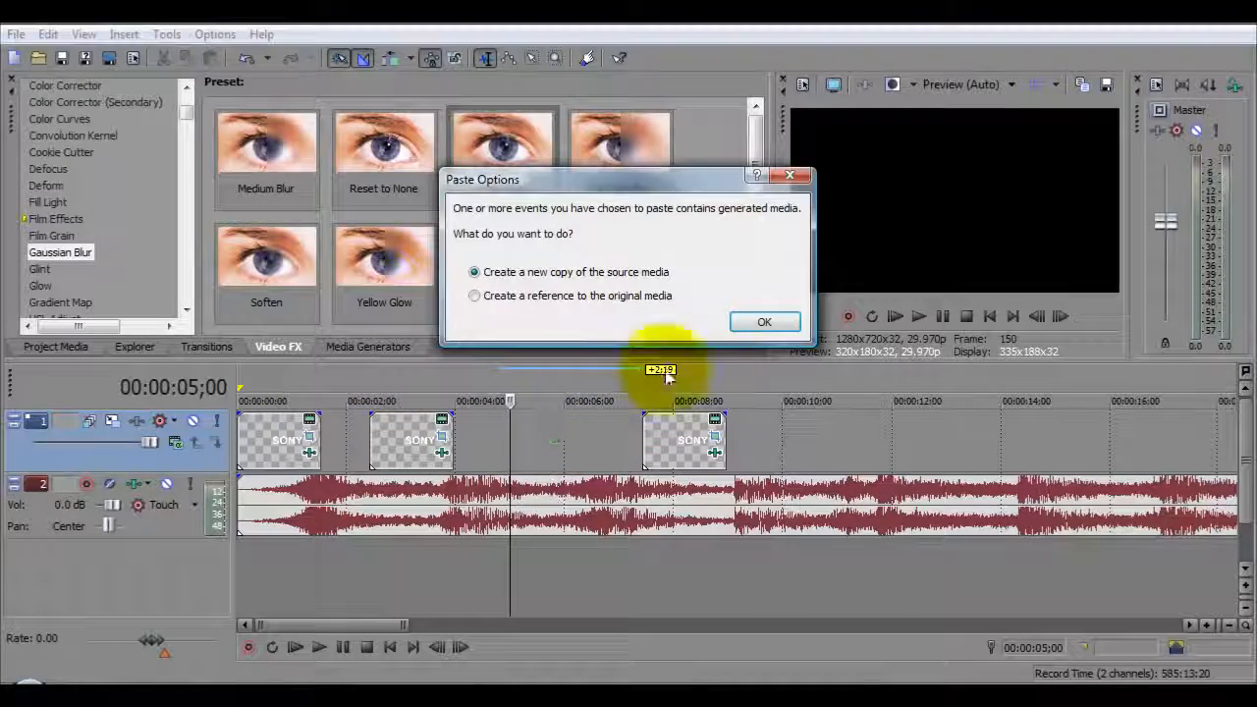
pyautogui.click(763, 322)
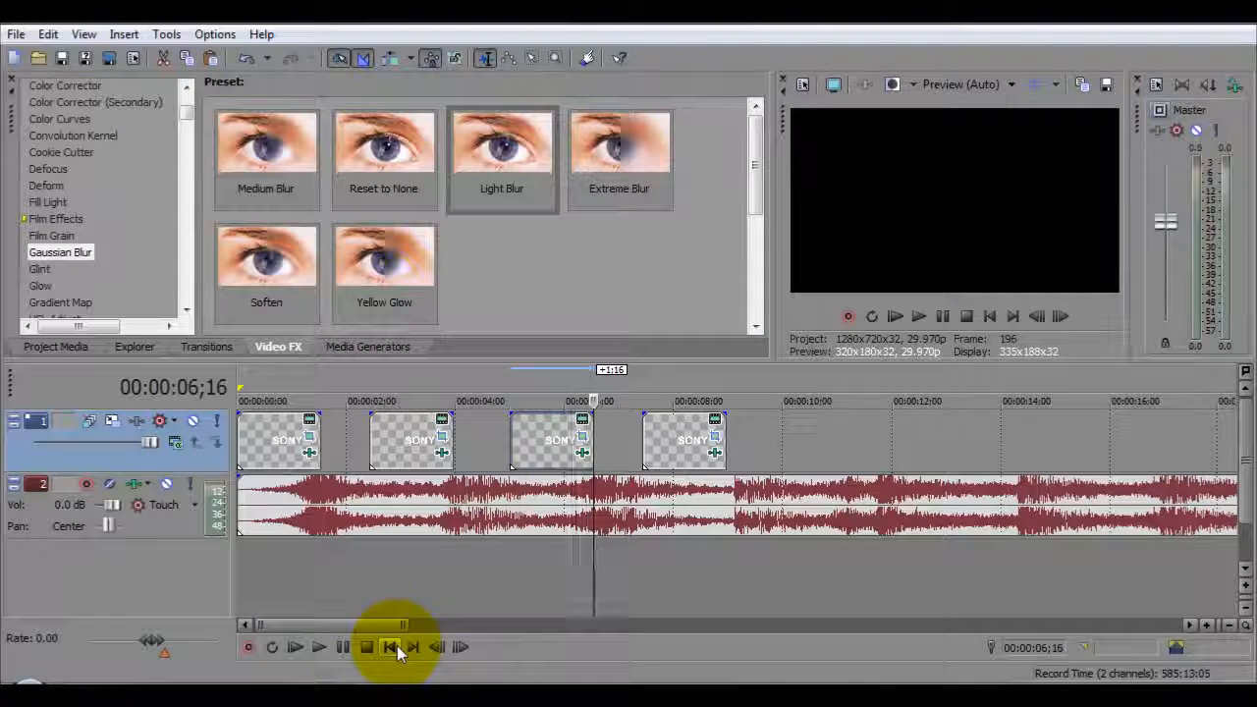
# - Play the sequence from the start to check all four slide-ins against the beat
pyautogui.click(393, 648)
pyautogui.click(319, 647)
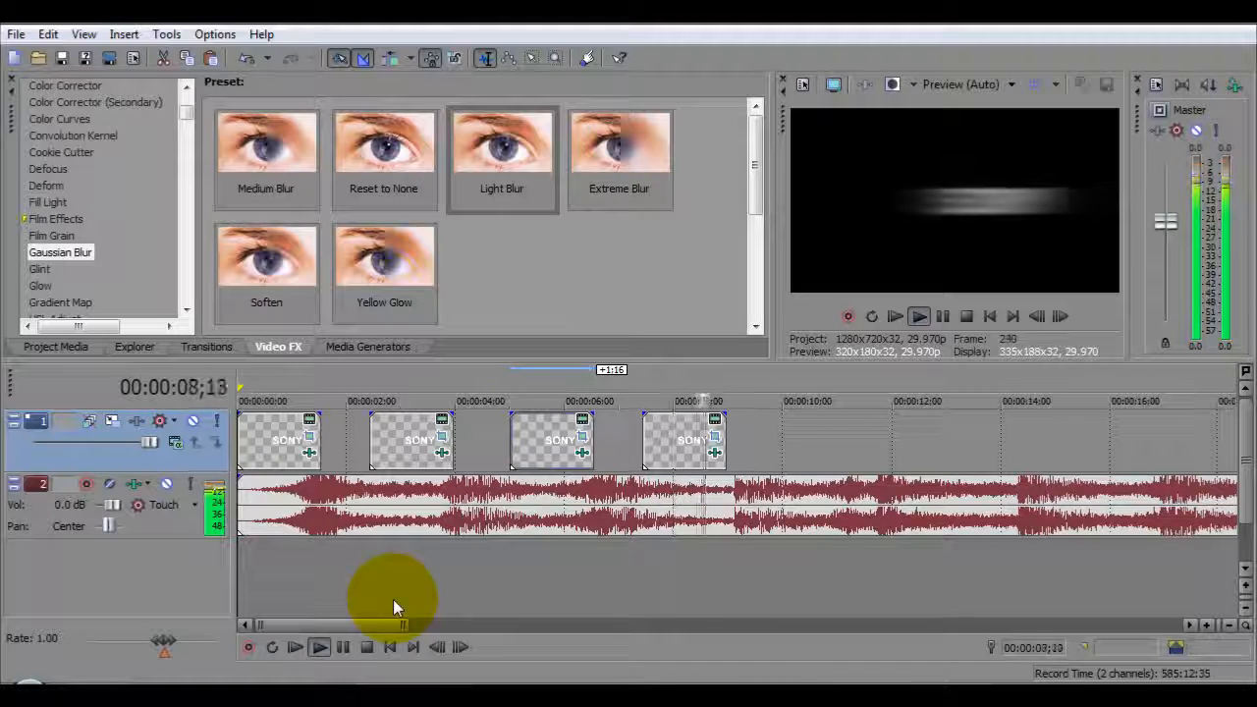
pyautogui.click(369, 647)
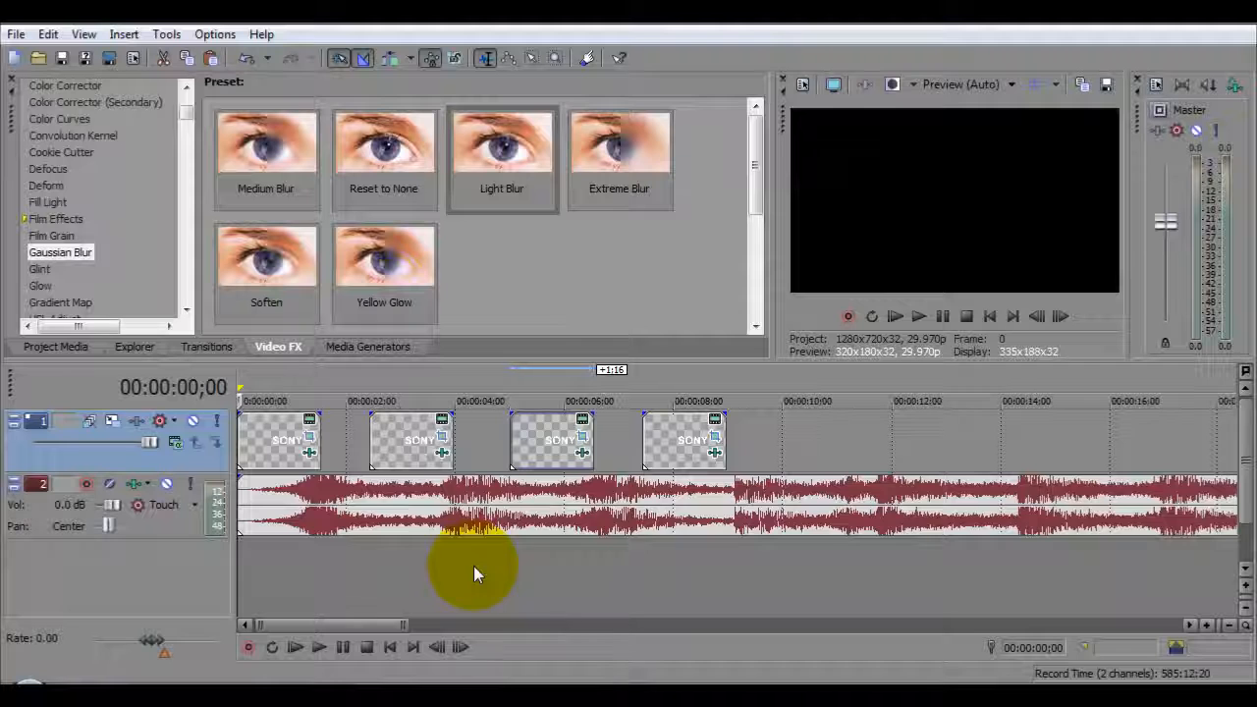
# - Replace the generated text of the second SONY event on the timeline with VEGAS
pyautogui.click(441, 422)
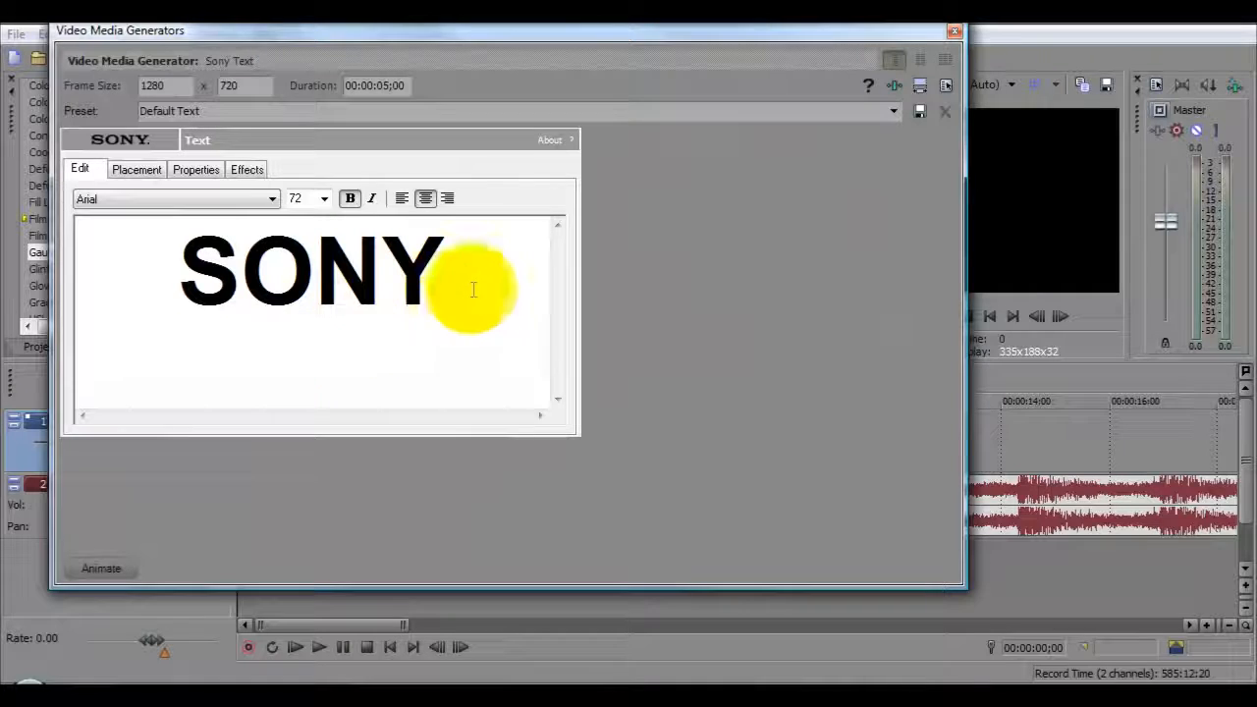
pyautogui.click(457, 260)
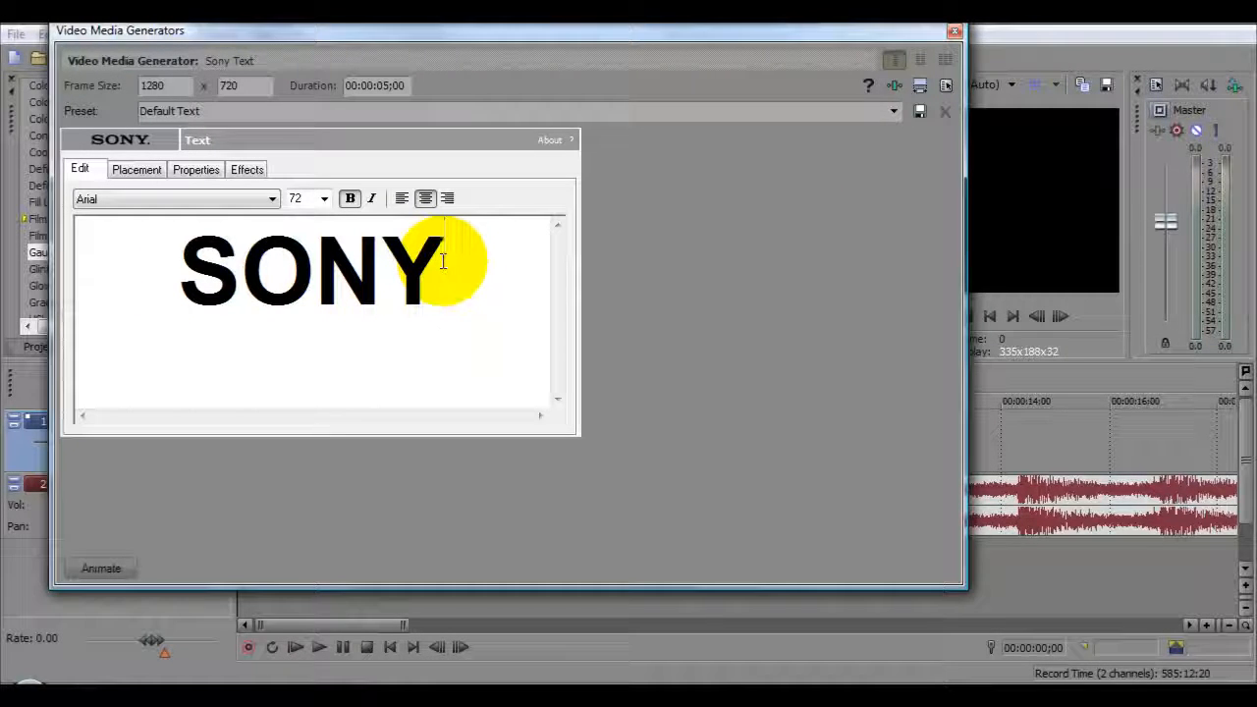
pyautogui.press('BackSpace')
pyautogui.press('BackSpace')
pyautogui.press('BackSpace')
pyautogui.write('VEGAS')
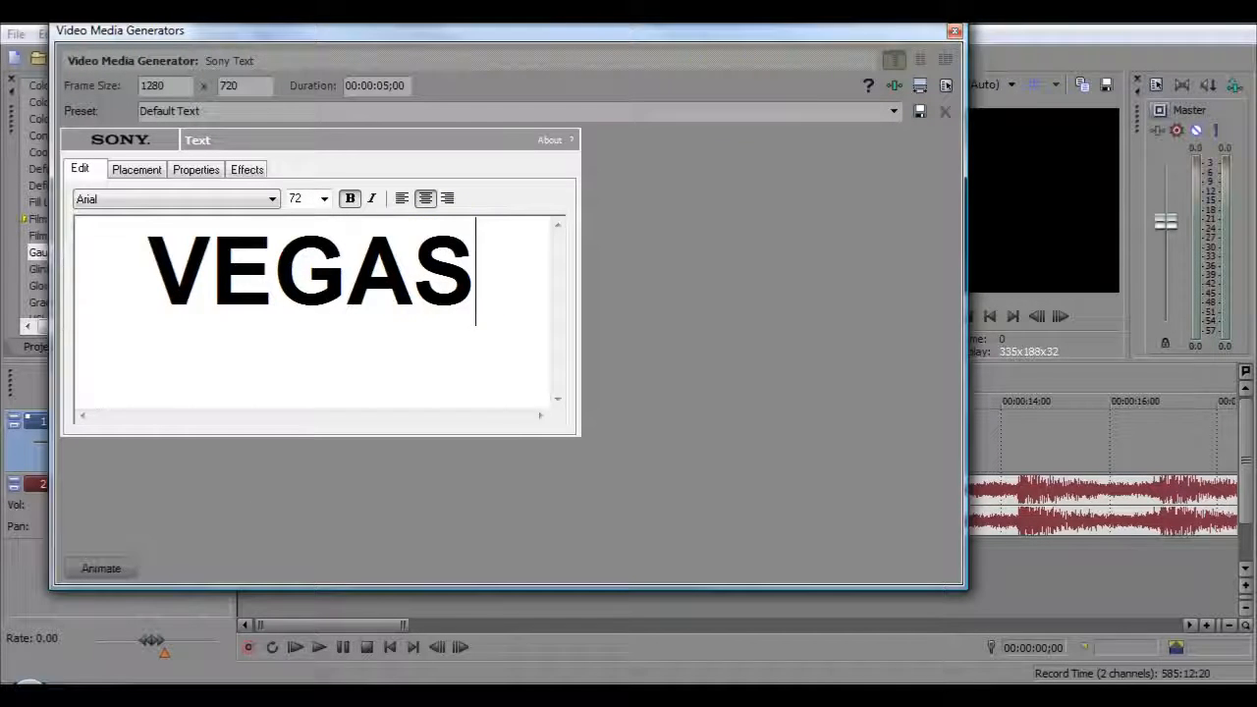
pyautogui.click(955, 33)
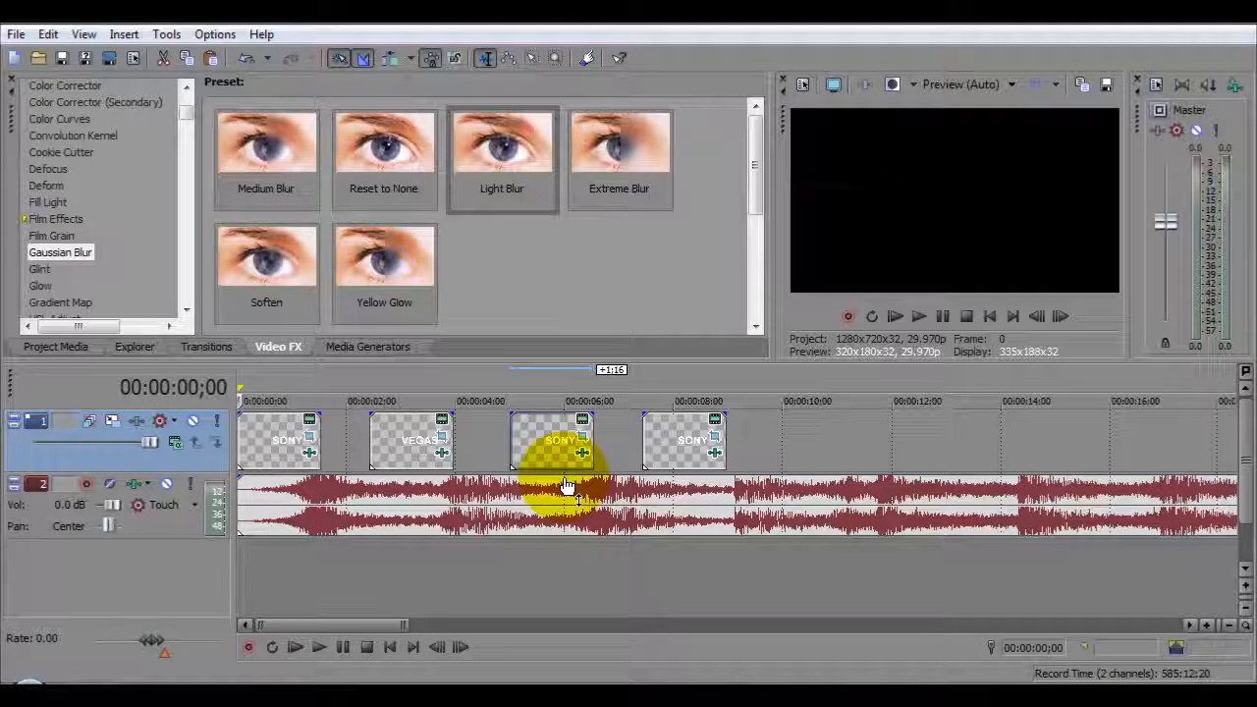
# - Change the generated text of the third event on the timeline to TEXT
pyautogui.click(581, 419)
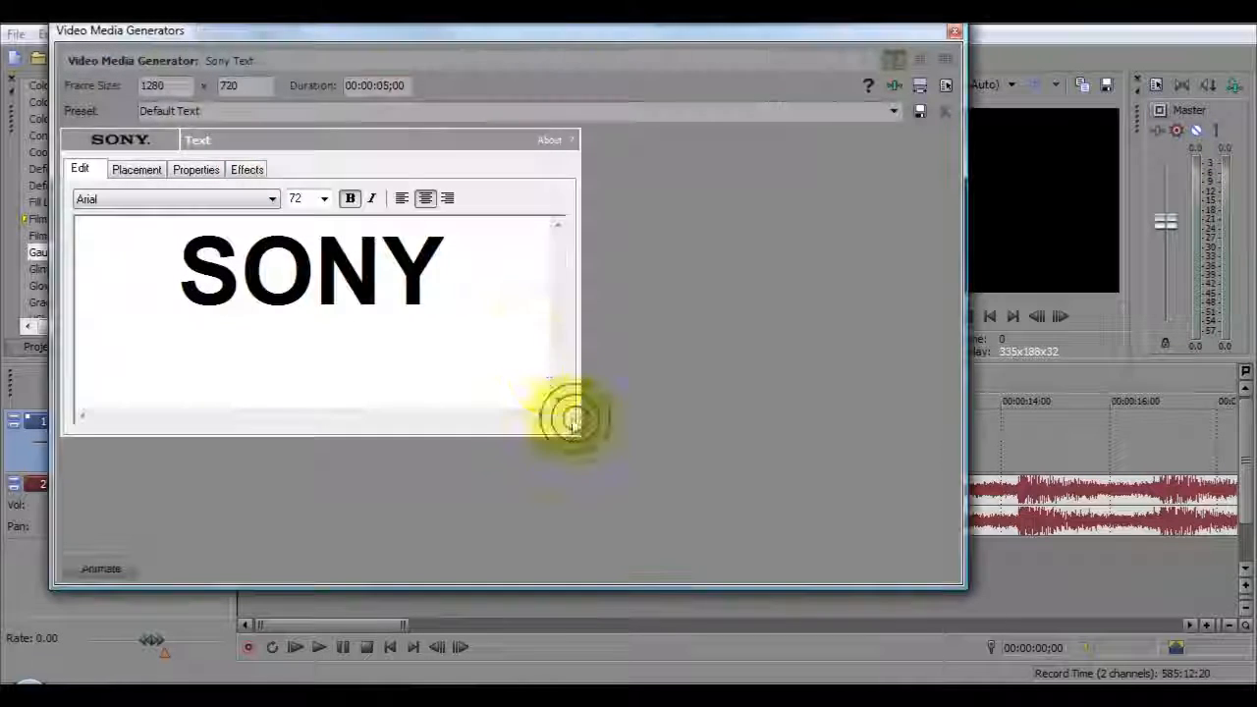
pyautogui.click(447, 266)
pyautogui.press('BackSpace')
pyautogui.press('BackSpace')
pyautogui.press('BackSpace')
pyautogui.press('BackSpace')
pyautogui.write('T')
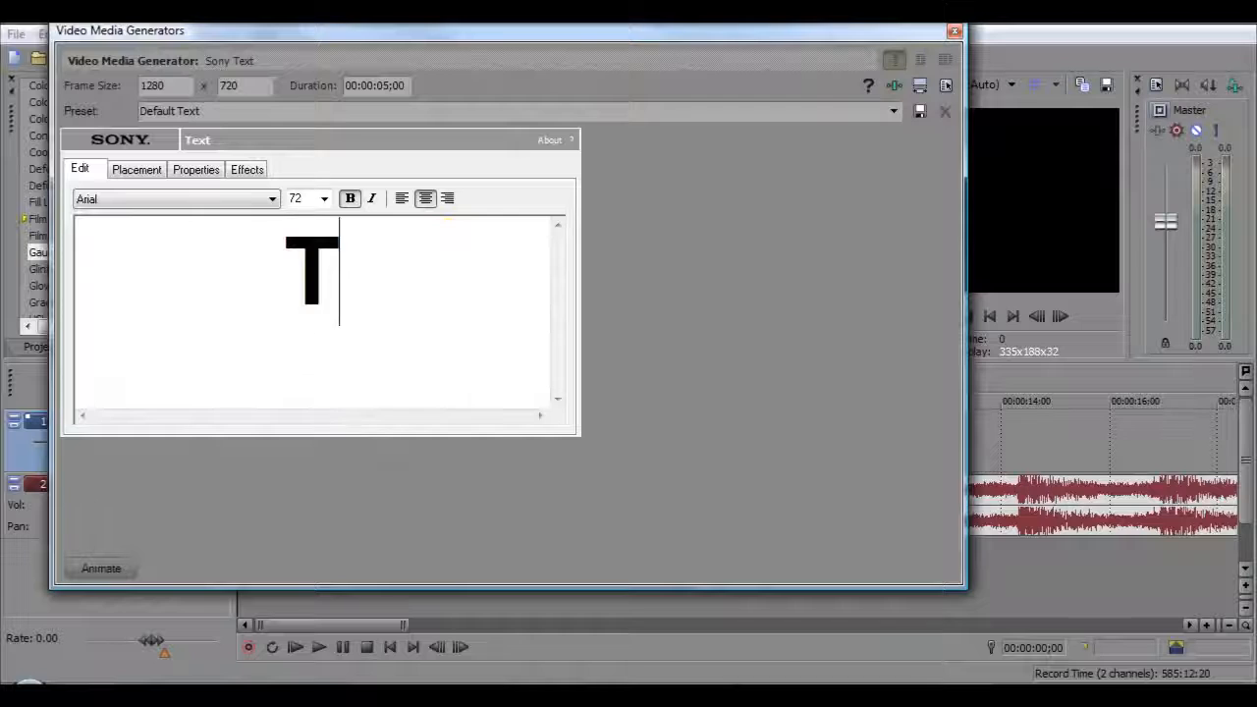
pyautogui.write('EXT')
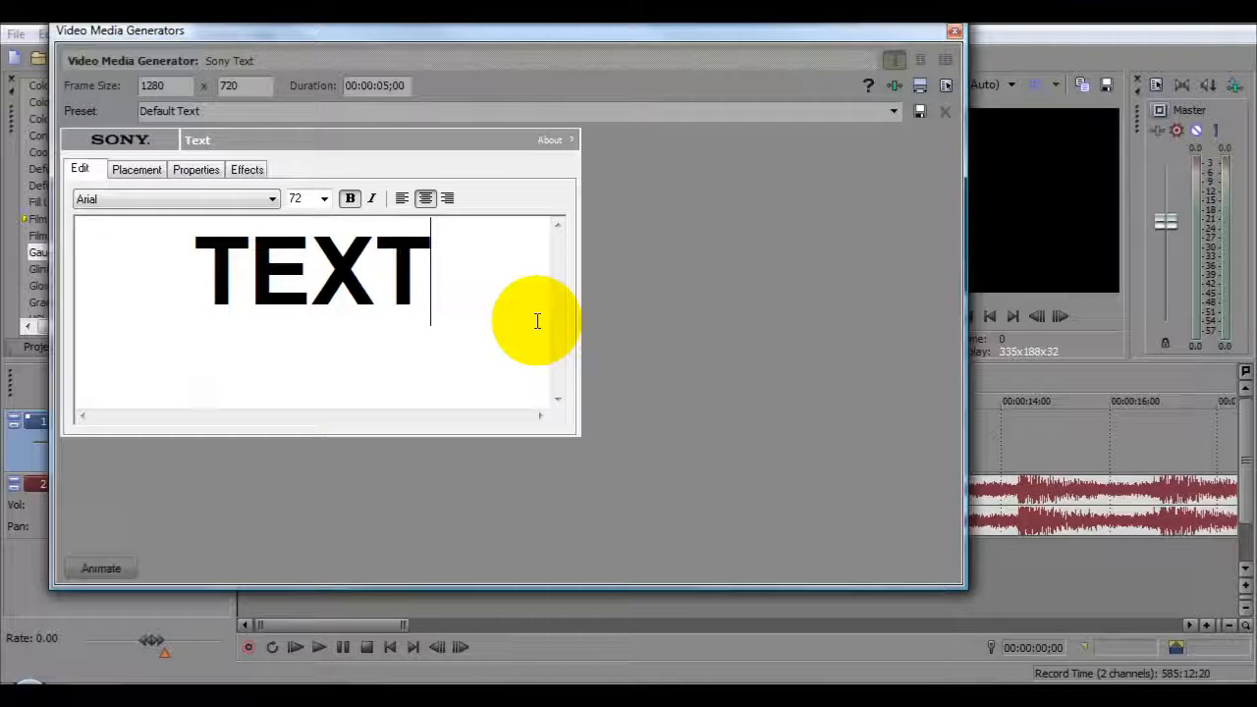
pyautogui.click(953, 32)
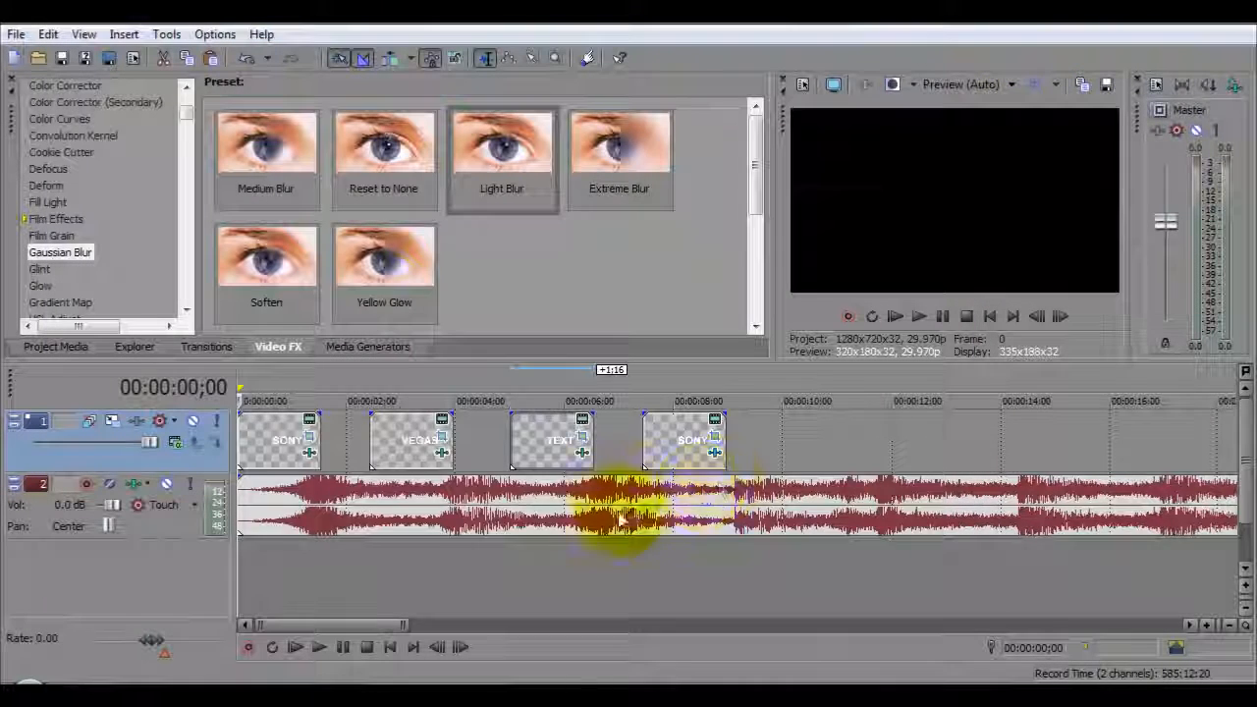
# - Play the whole sequence from the start to check the differing words against the music
pyautogui.scroll(-5, 621, 520)
pyautogui.click(319, 647)
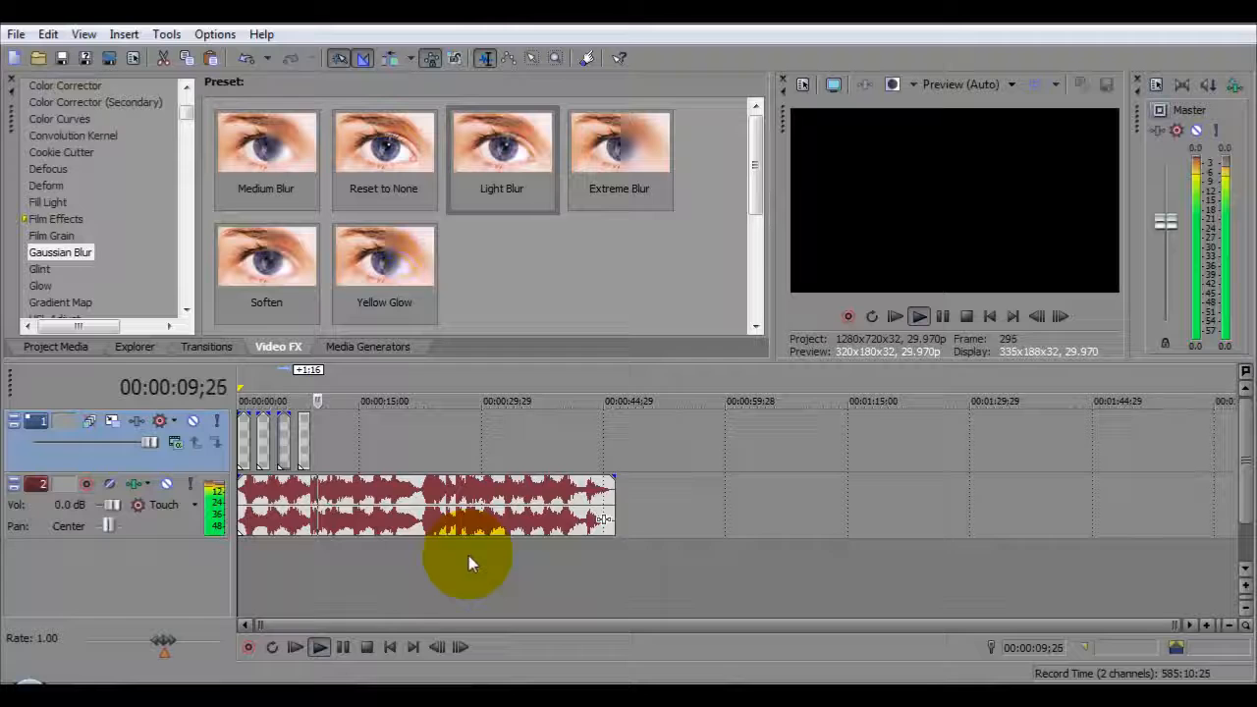
pyautogui.click(366, 647)
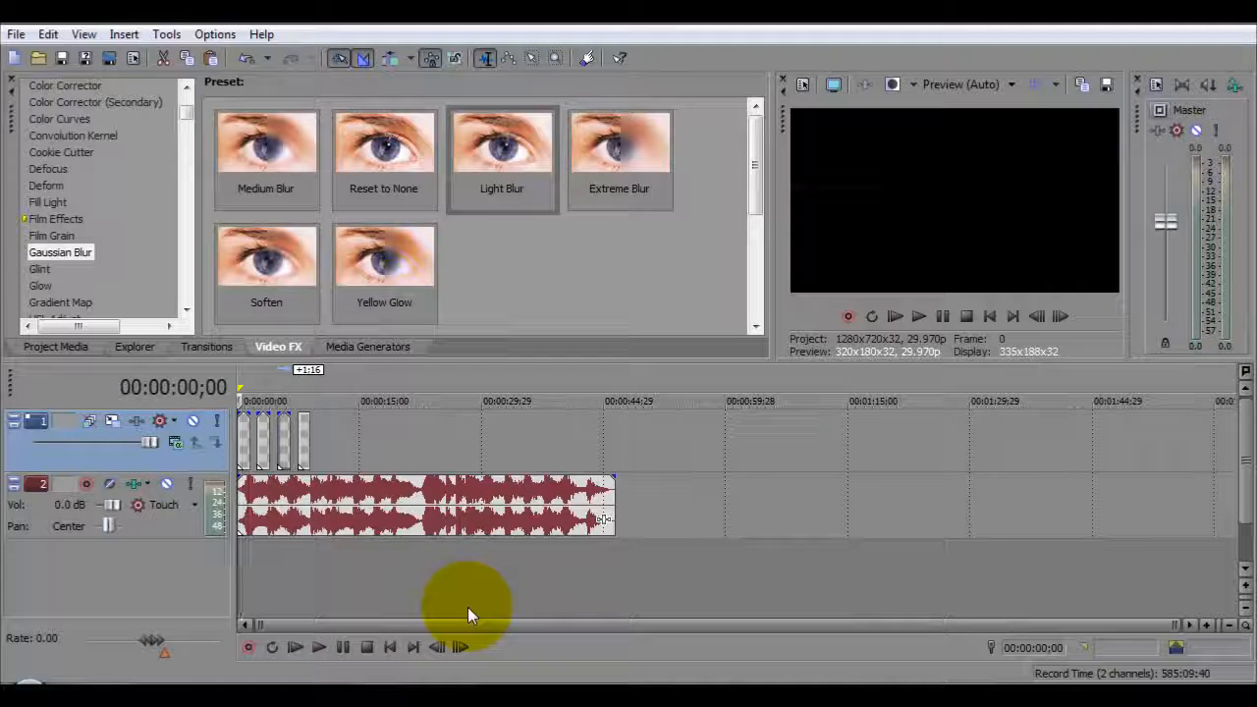